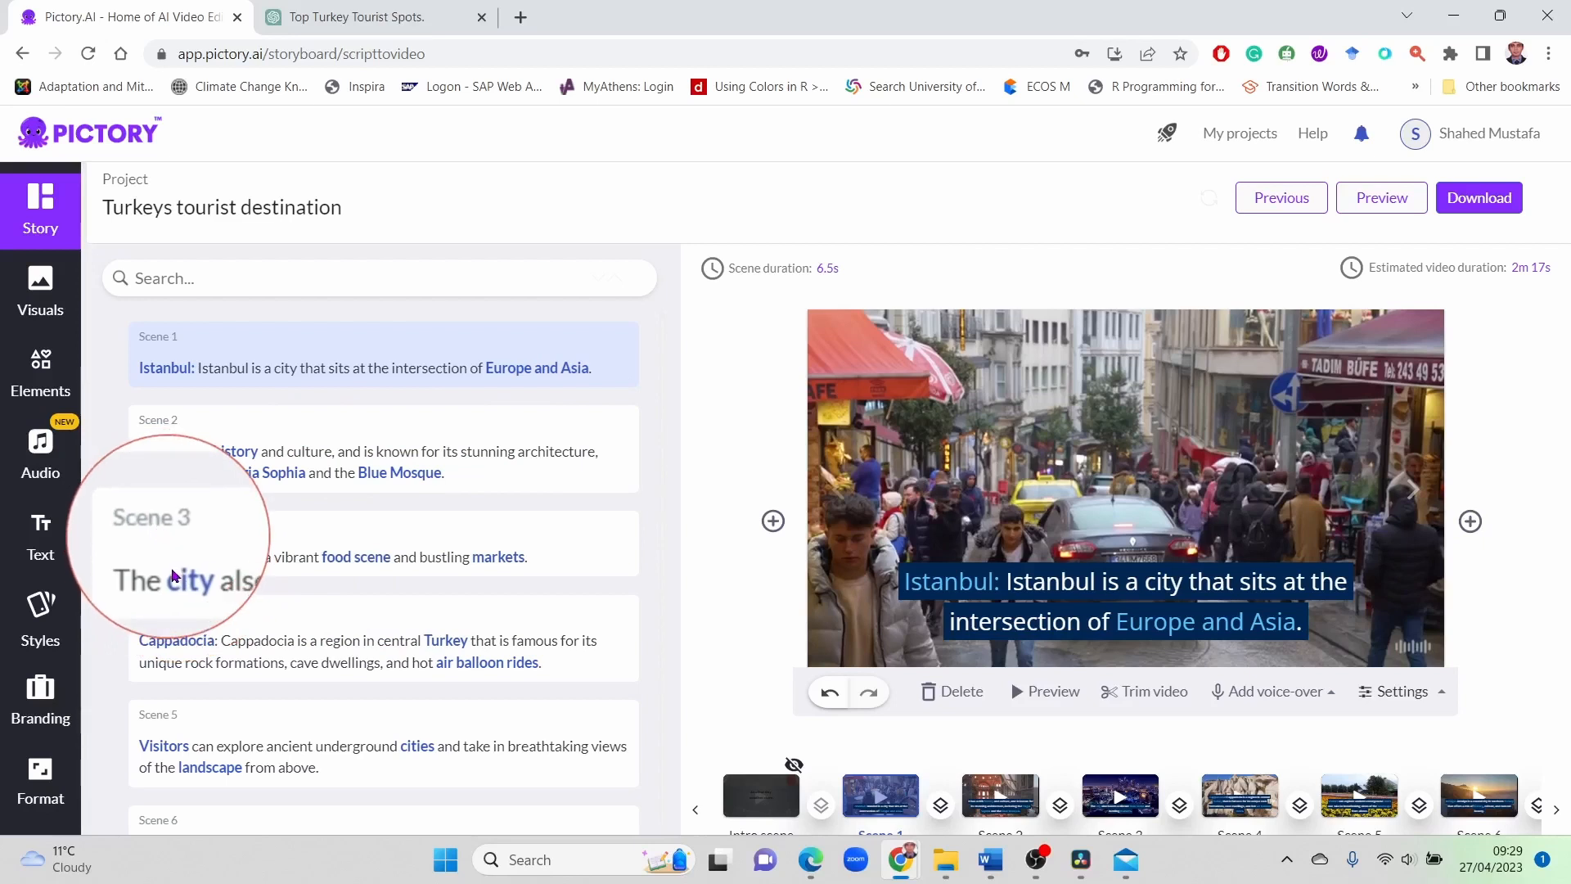
Look through the storyboard scenes, selecting Scene 5 and the later ones to examine their visuals and captions
{"action": "scroll", "coordinate": [172, 576], "scroll_direction": "down", "scroll_amount": 1}
{"action": "scroll", "coordinate": [164, 616], "scroll_direction": "down", "scroll_amount": 4}
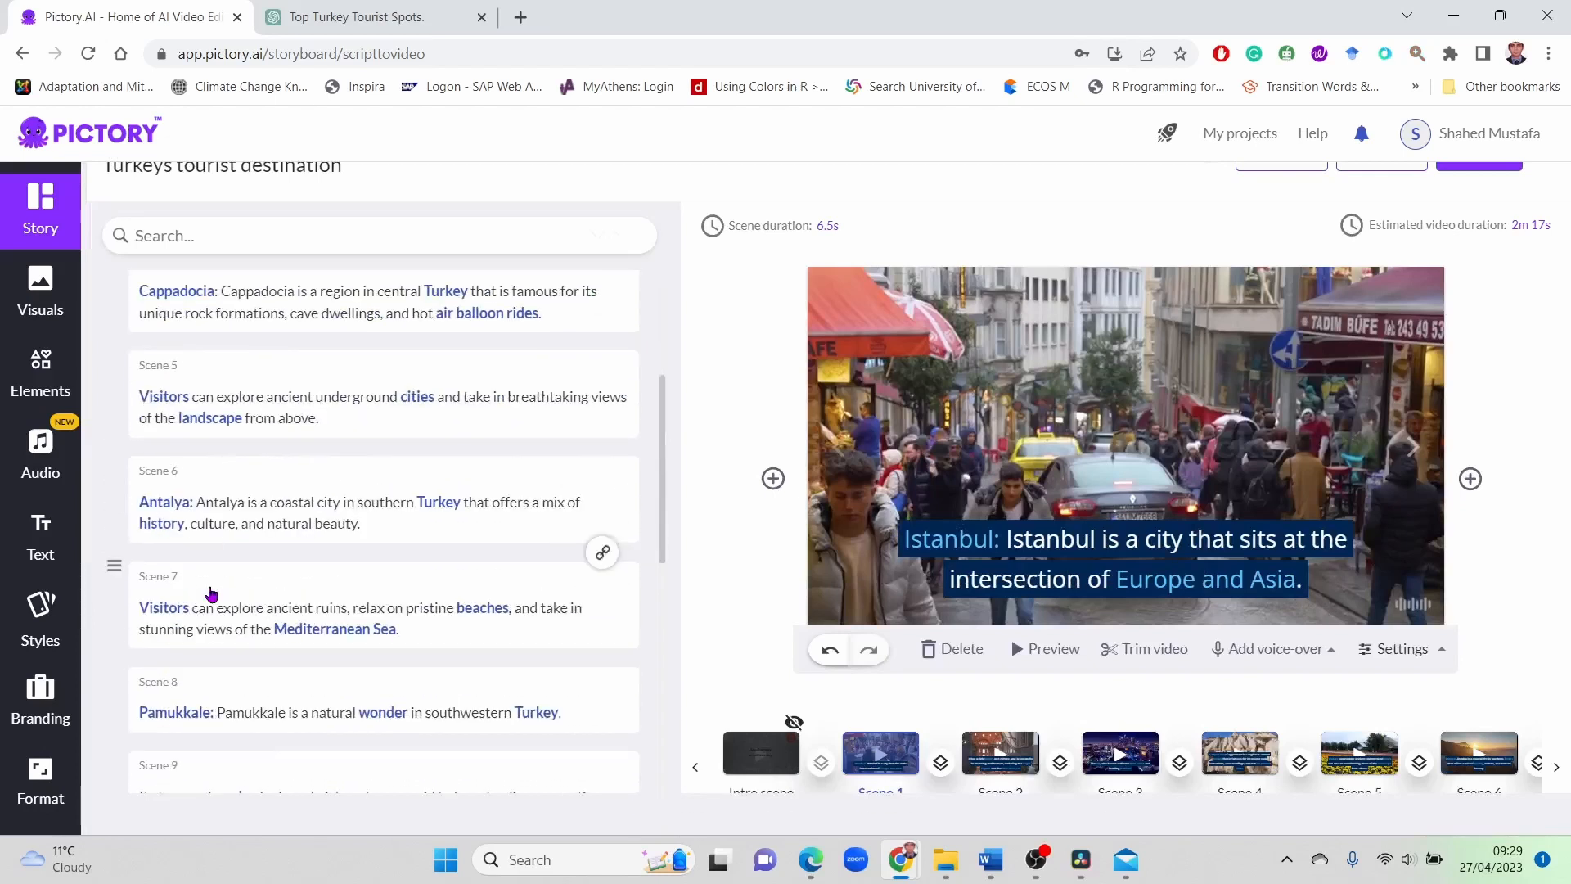
{"action": "scroll", "coordinate": [211, 609], "scroll_direction": "down", "scroll_amount": 8}
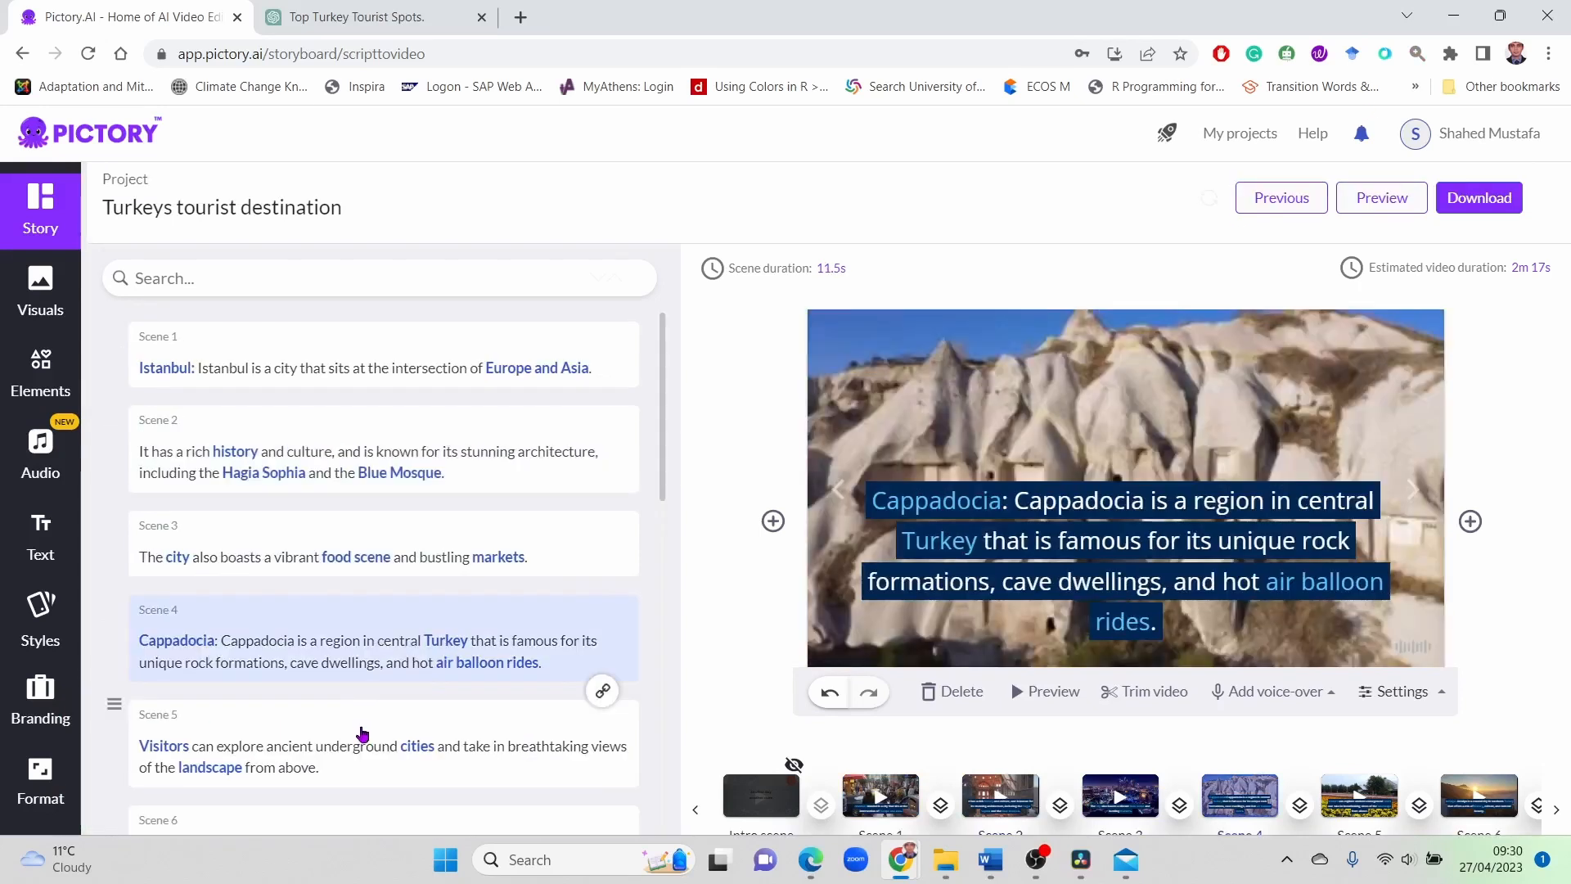
{"action": "left_click", "coordinate": [363, 732]}
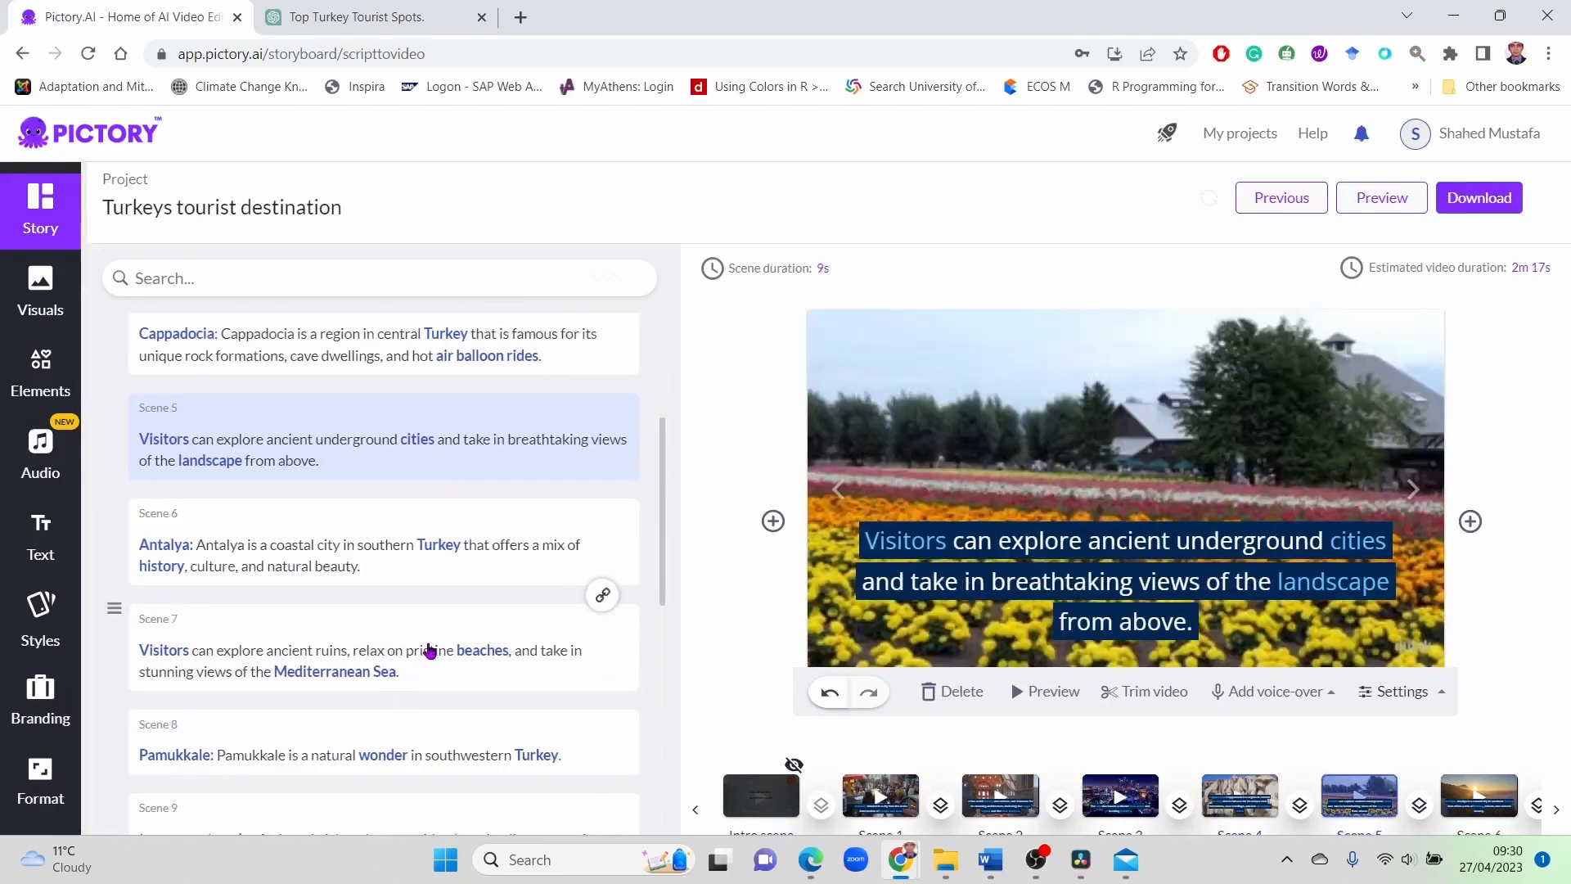
{"action": "left_click", "coordinate": [429, 650]}
{"action": "left_click", "coordinate": [466, 758]}
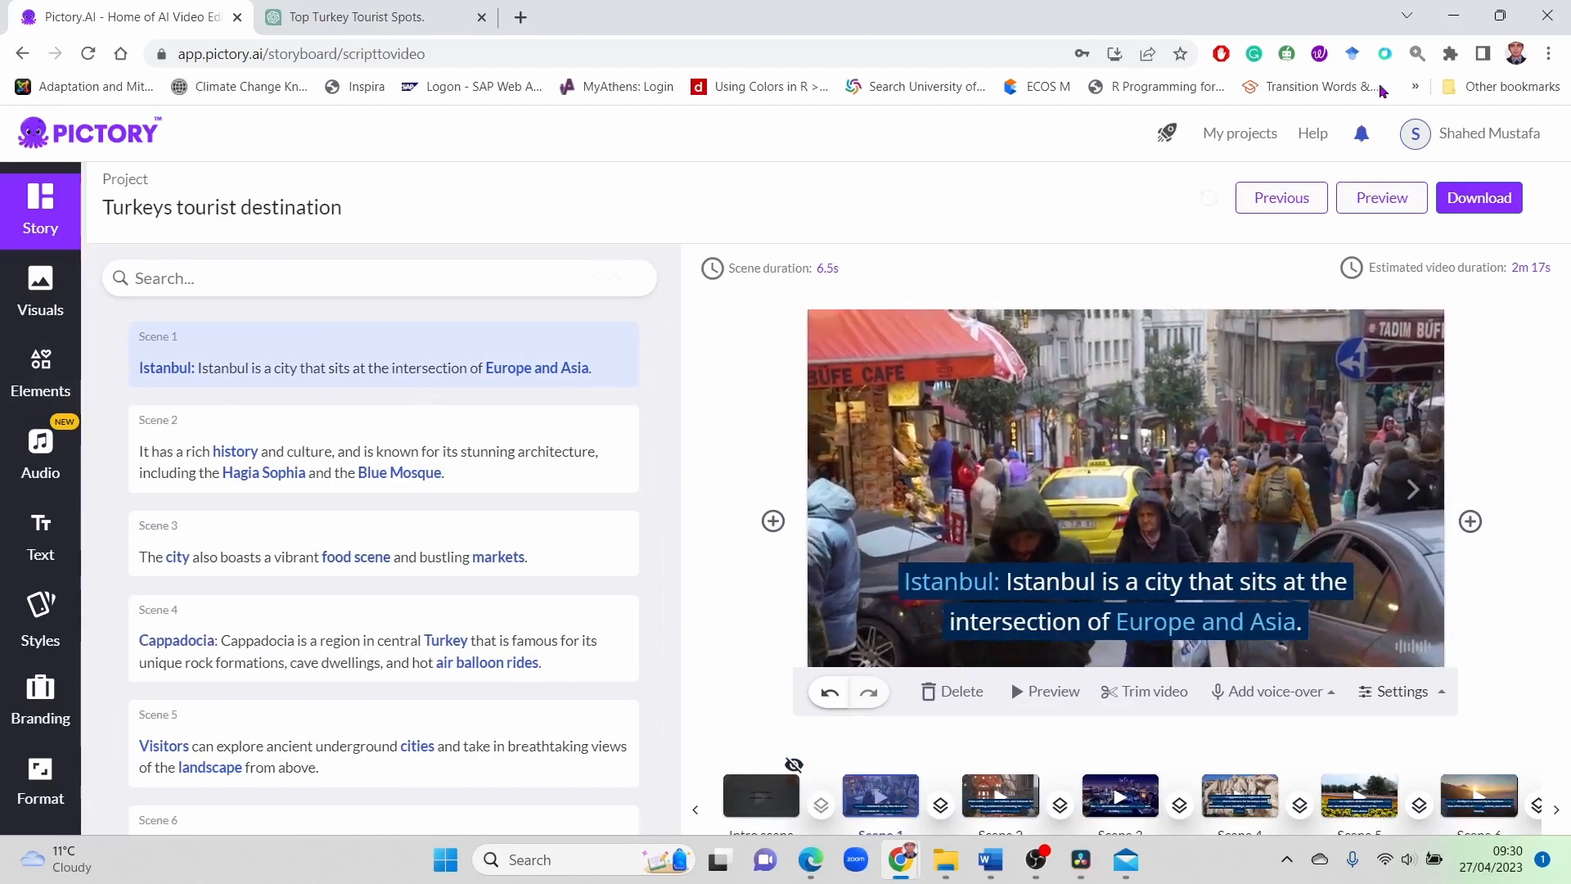
Examine the estimated video duration, the remaining scenes down to Scene 12, and the duration setting of Scene 1
{"action": "left_click", "coordinate": [1416, 54]}
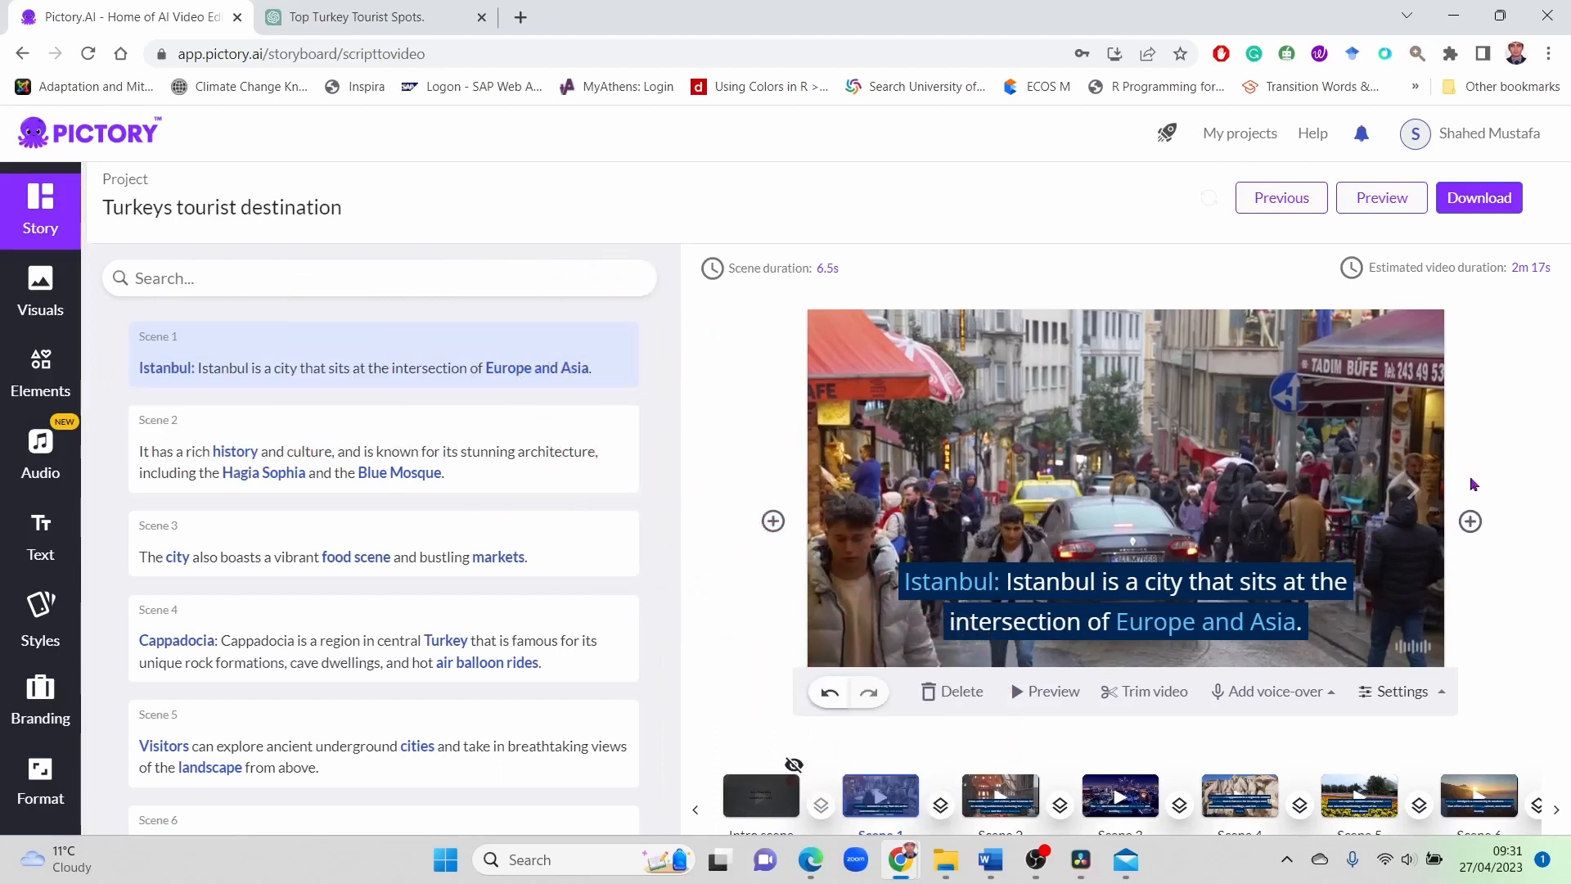
{"action": "scroll", "coordinate": [1470, 484], "scroll_direction": "down", "scroll_amount": 1}
{"action": "left_click", "coordinate": [986, 459]}
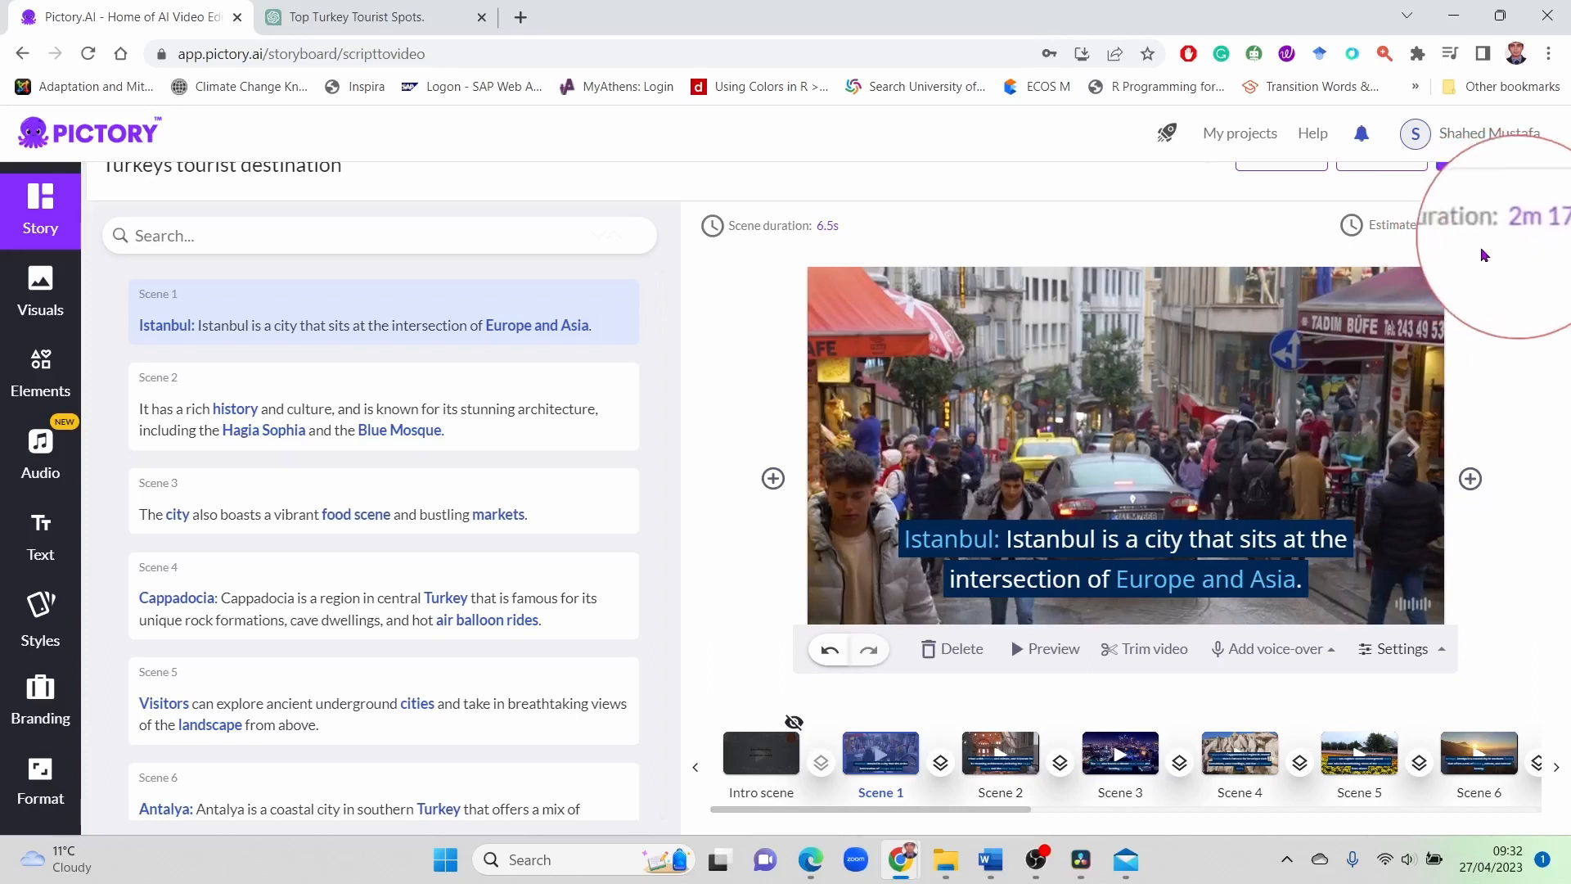
{"action": "scroll", "coordinate": [515, 490], "scroll_direction": "down", "scroll_amount": 10}
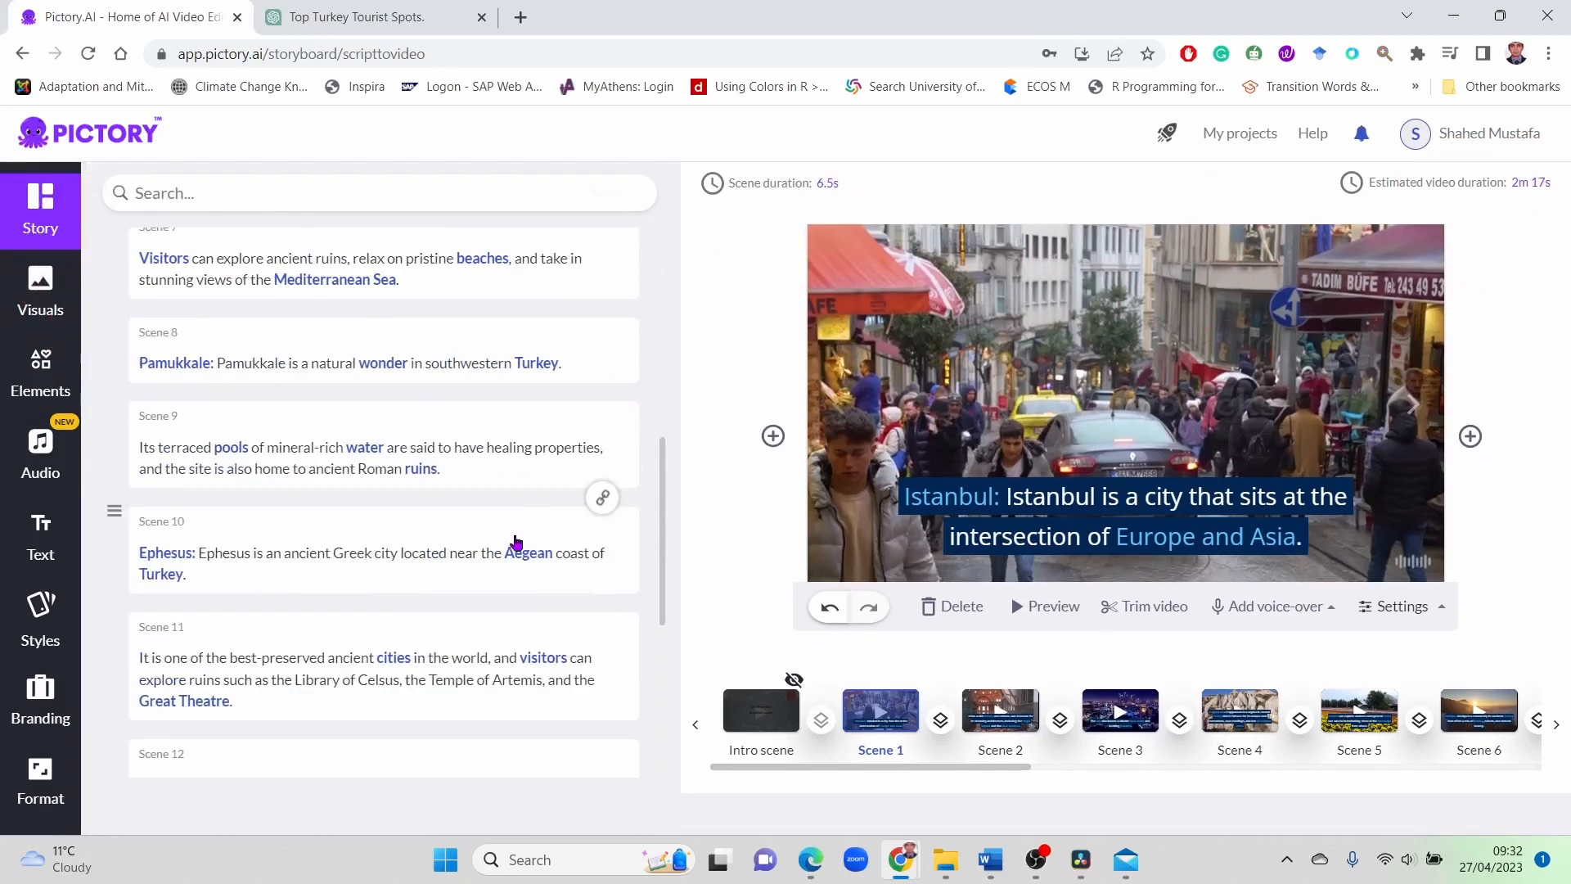
{"action": "scroll", "coordinate": [513, 564], "scroll_direction": "down", "scroll_amount": 2}
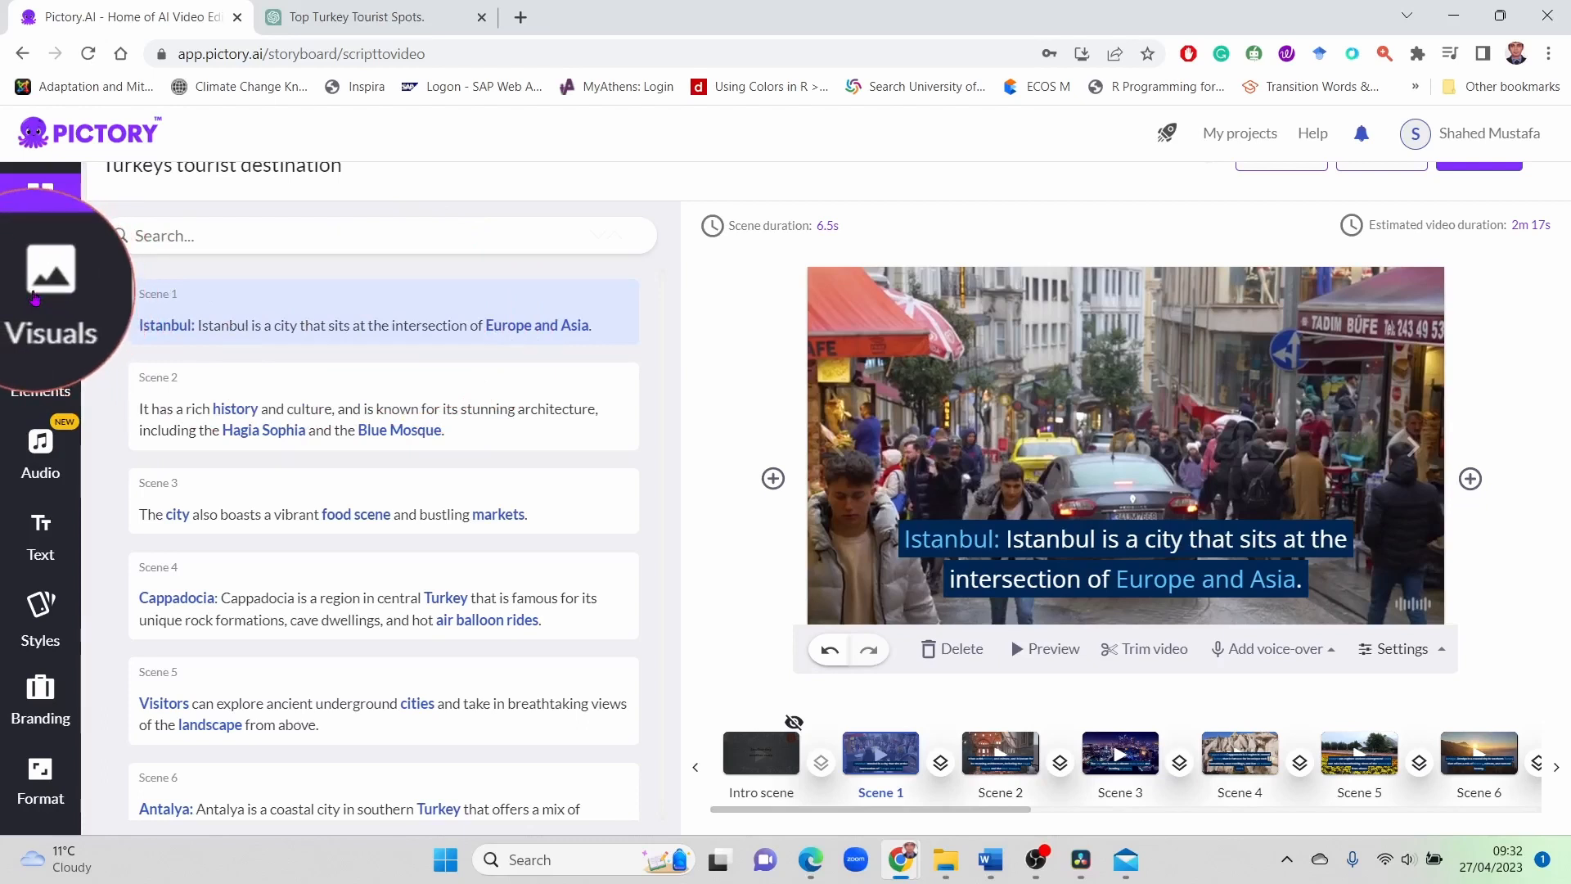
{"action": "left_click", "coordinate": [828, 226]}
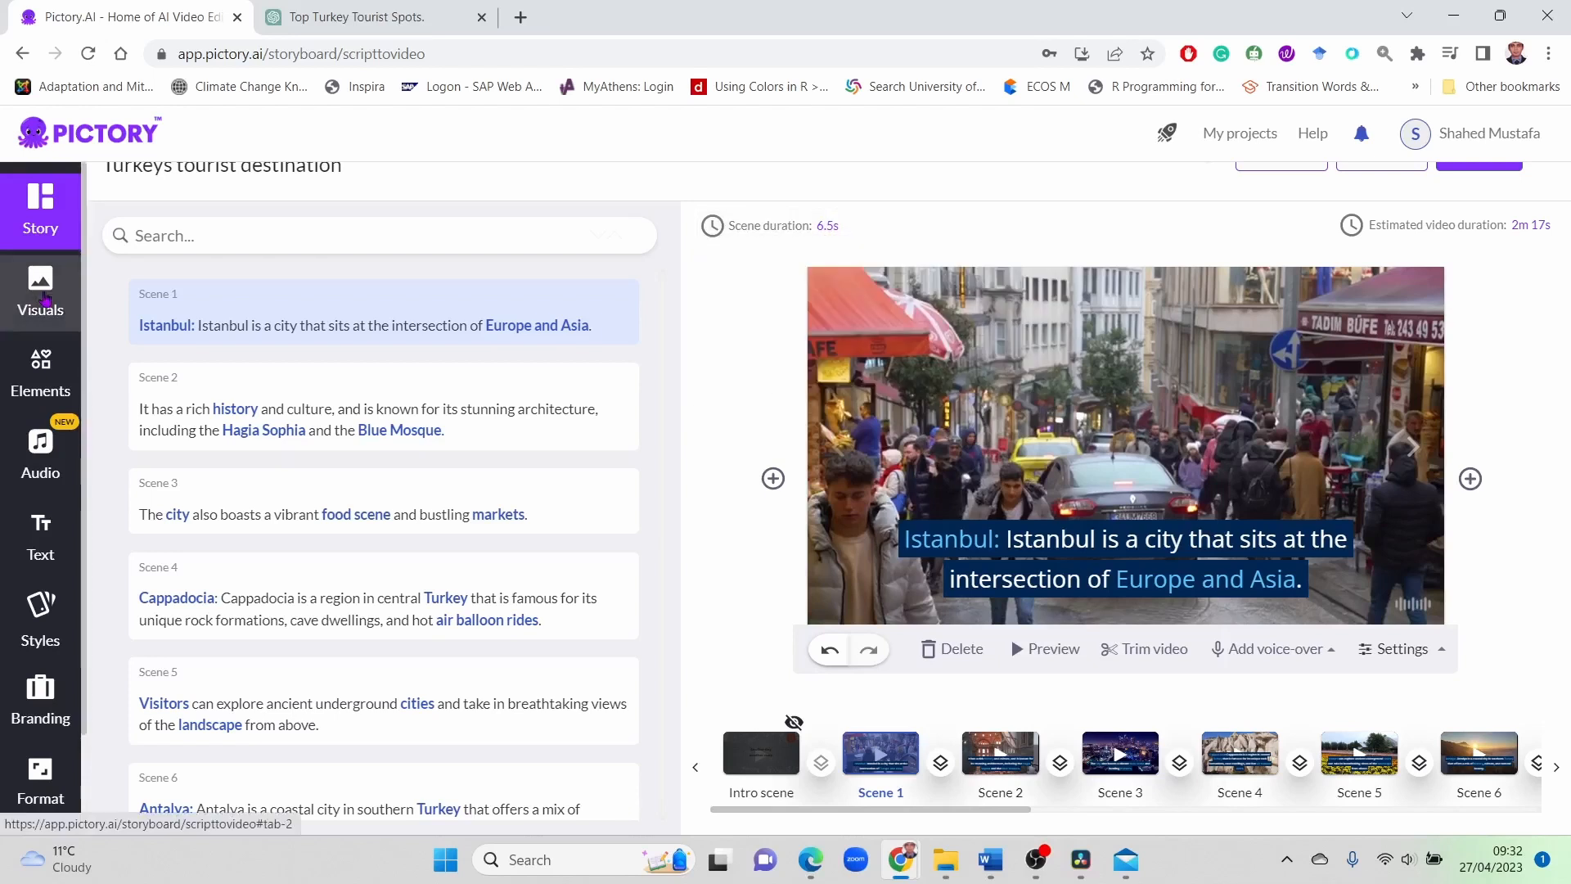
Search the visuals library for "istanbul turkey" and replace Scene 1's visual with the 00:29 aerial clip of the illuminated domed mosque
{"action": "left_click", "coordinate": [40, 305]}
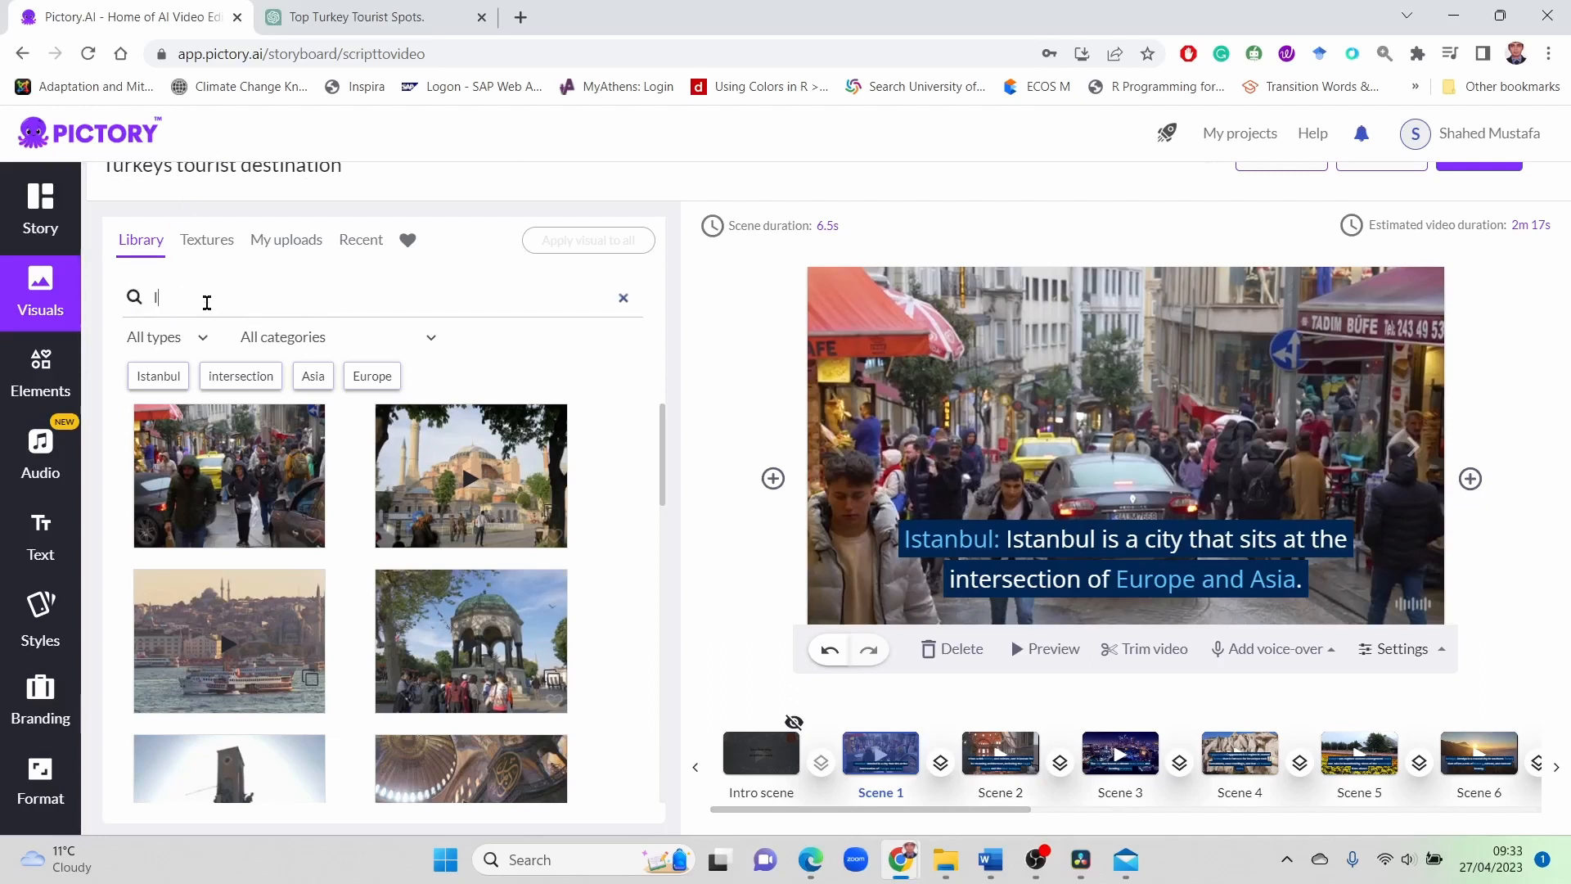
{"action": "type", "text": "tanbul"}
{"action": "left_click", "coordinate": [187, 391]}
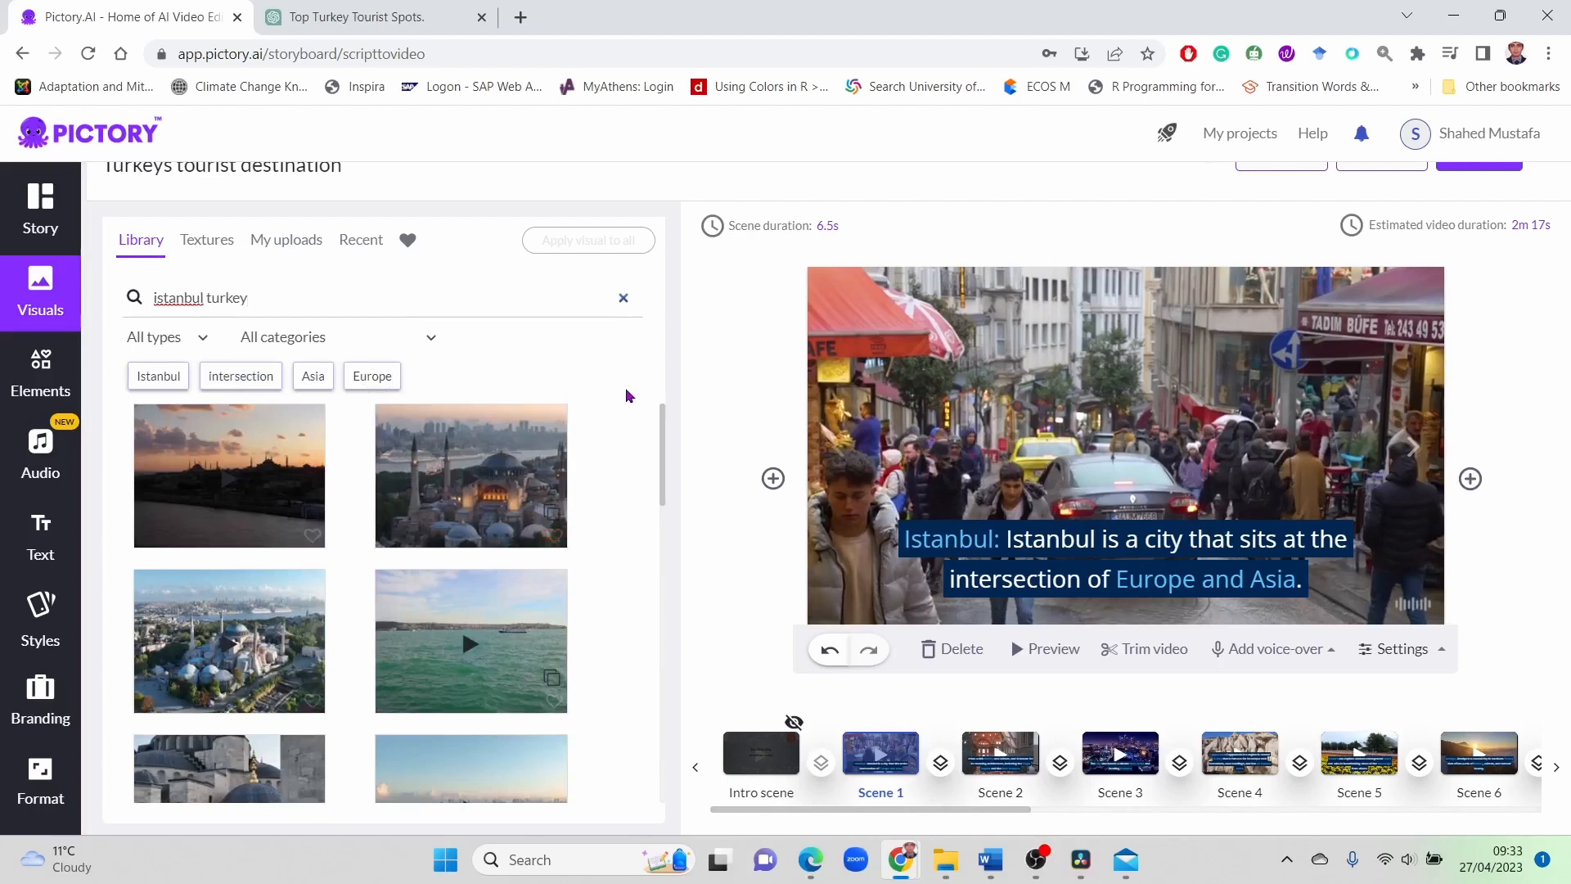
{"action": "left_click_drag", "start_coordinate": [660, 460], "coordinate": [663, 588]}
{"action": "left_click_drag", "start_coordinate": [670, 495], "coordinate": [669, 361]}
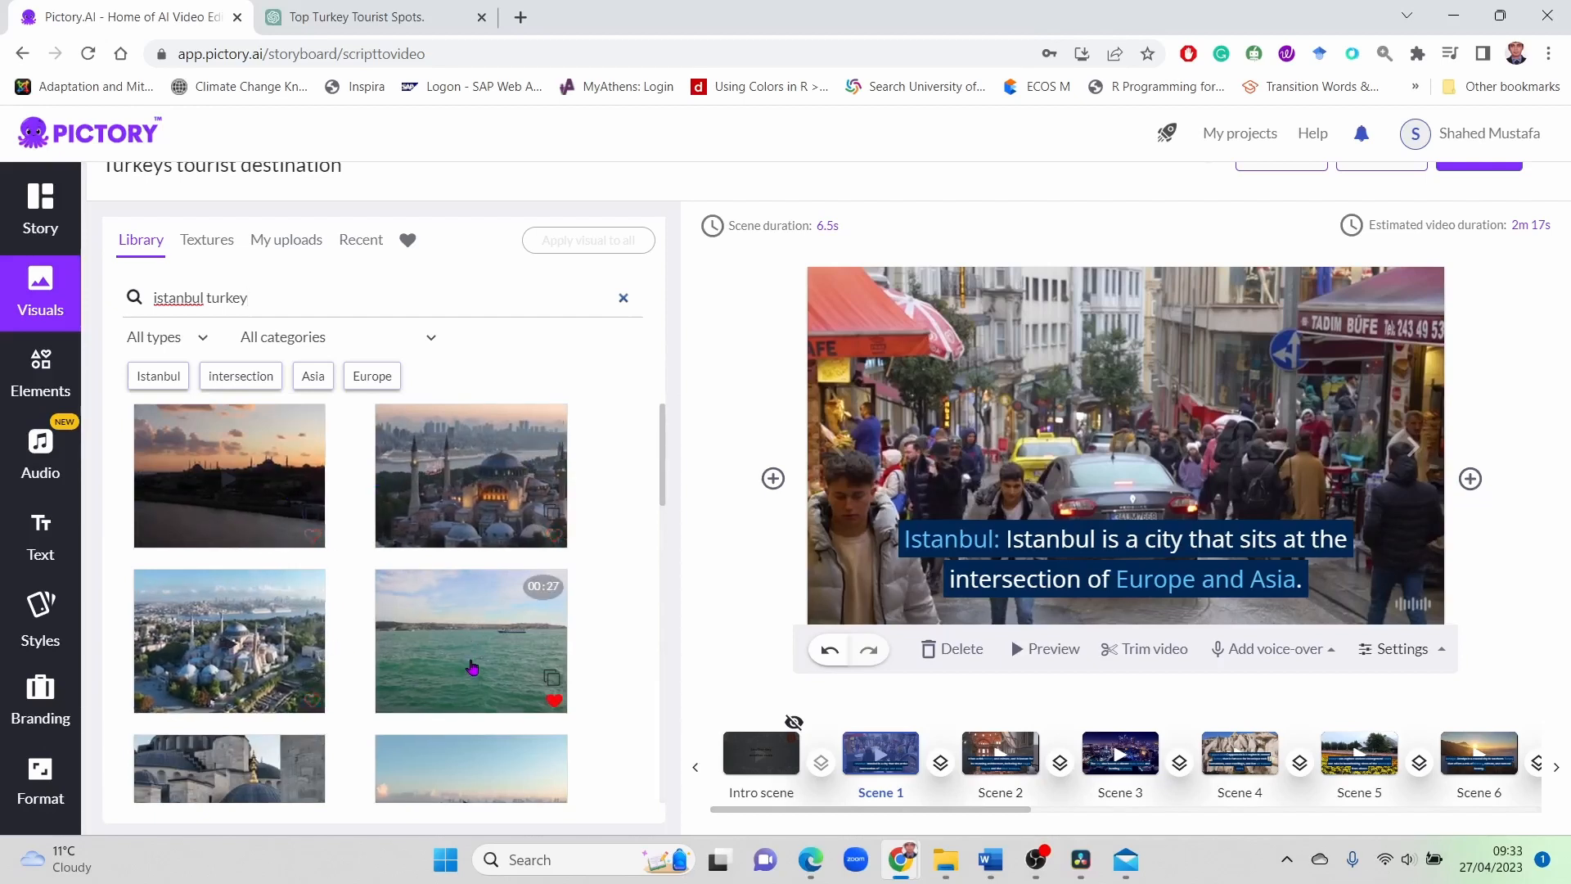
{"action": "scroll", "coordinate": [484, 619], "scroll_direction": "down", "scroll_amount": 2}
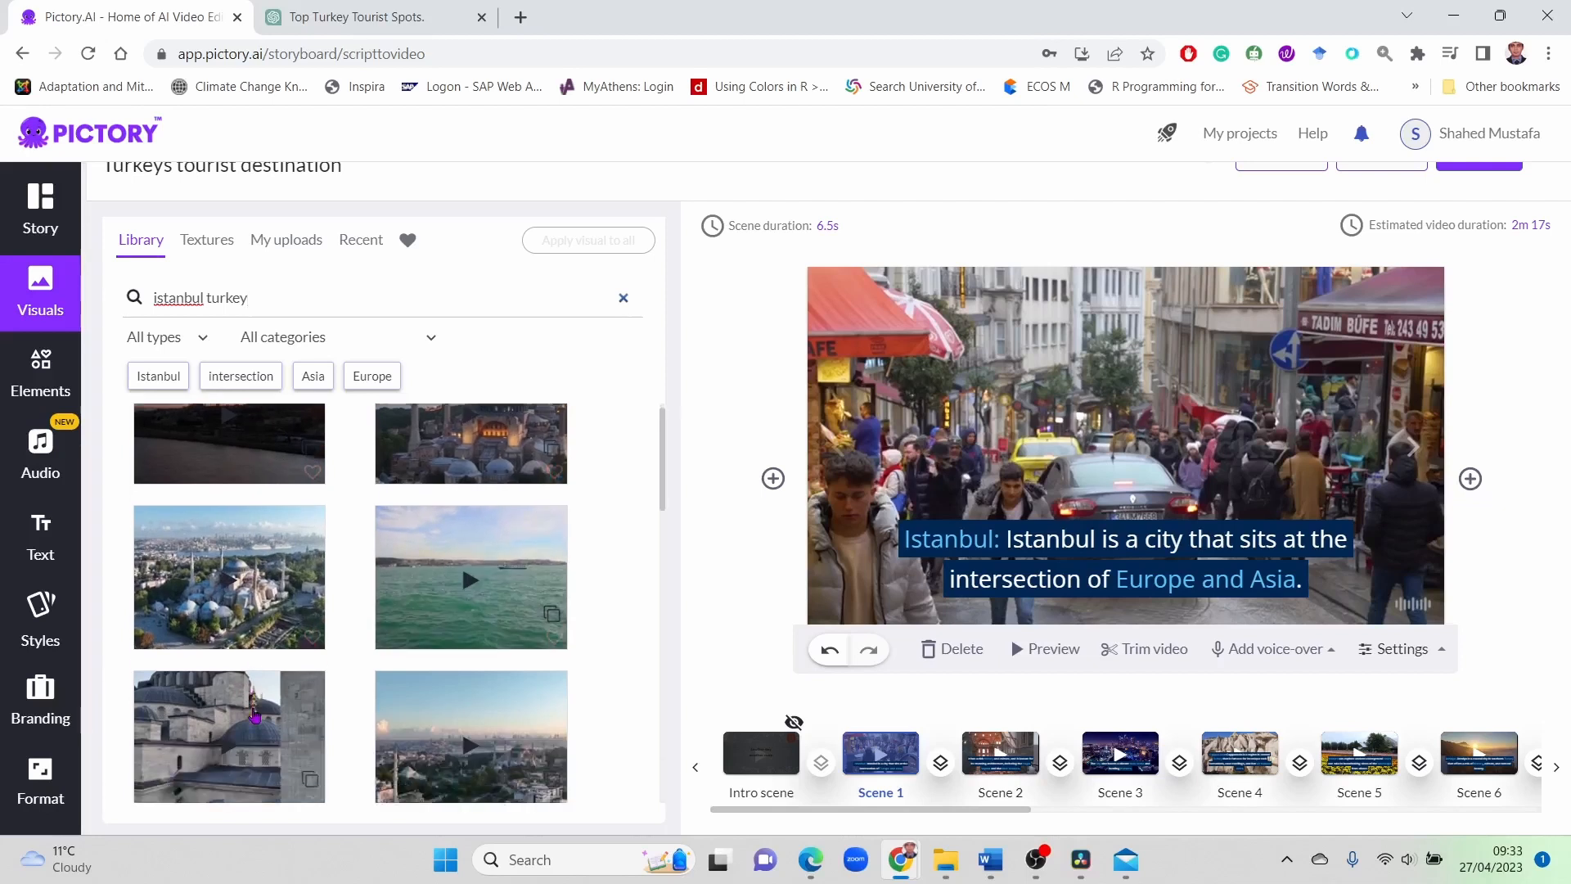
{"action": "scroll", "coordinate": [245, 556], "scroll_direction": "up", "scroll_amount": 2}
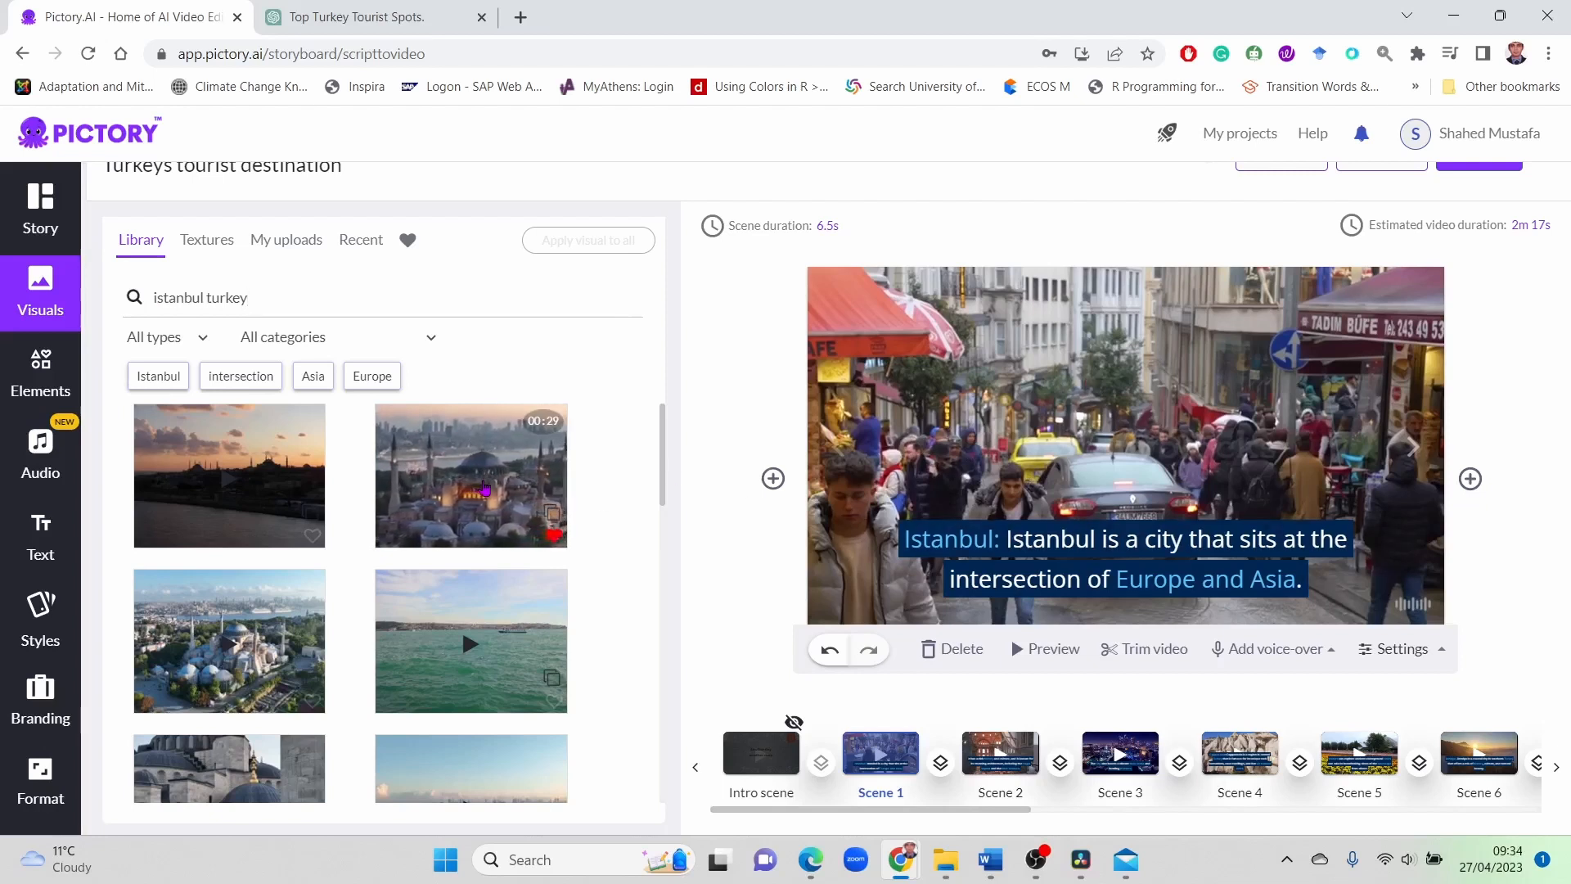
{"action": "left_click", "coordinate": [485, 488]}
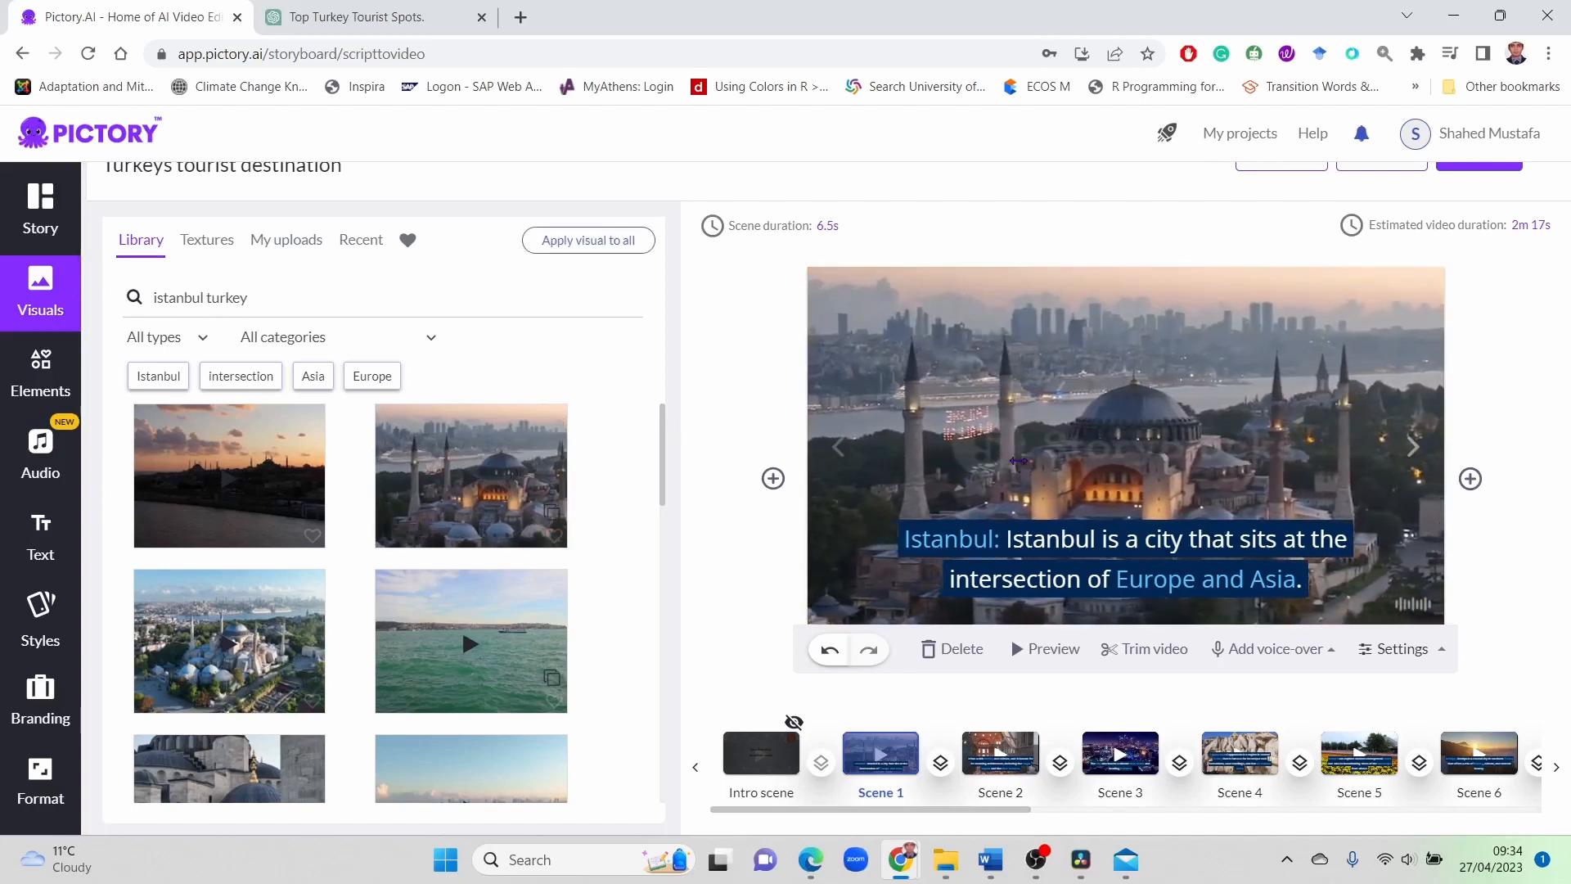
Return to the storyboard's scene list with Scene 1 selected
{"action": "left_click", "coordinate": [769, 226]}
{"action": "key", "text": "super+plus"}
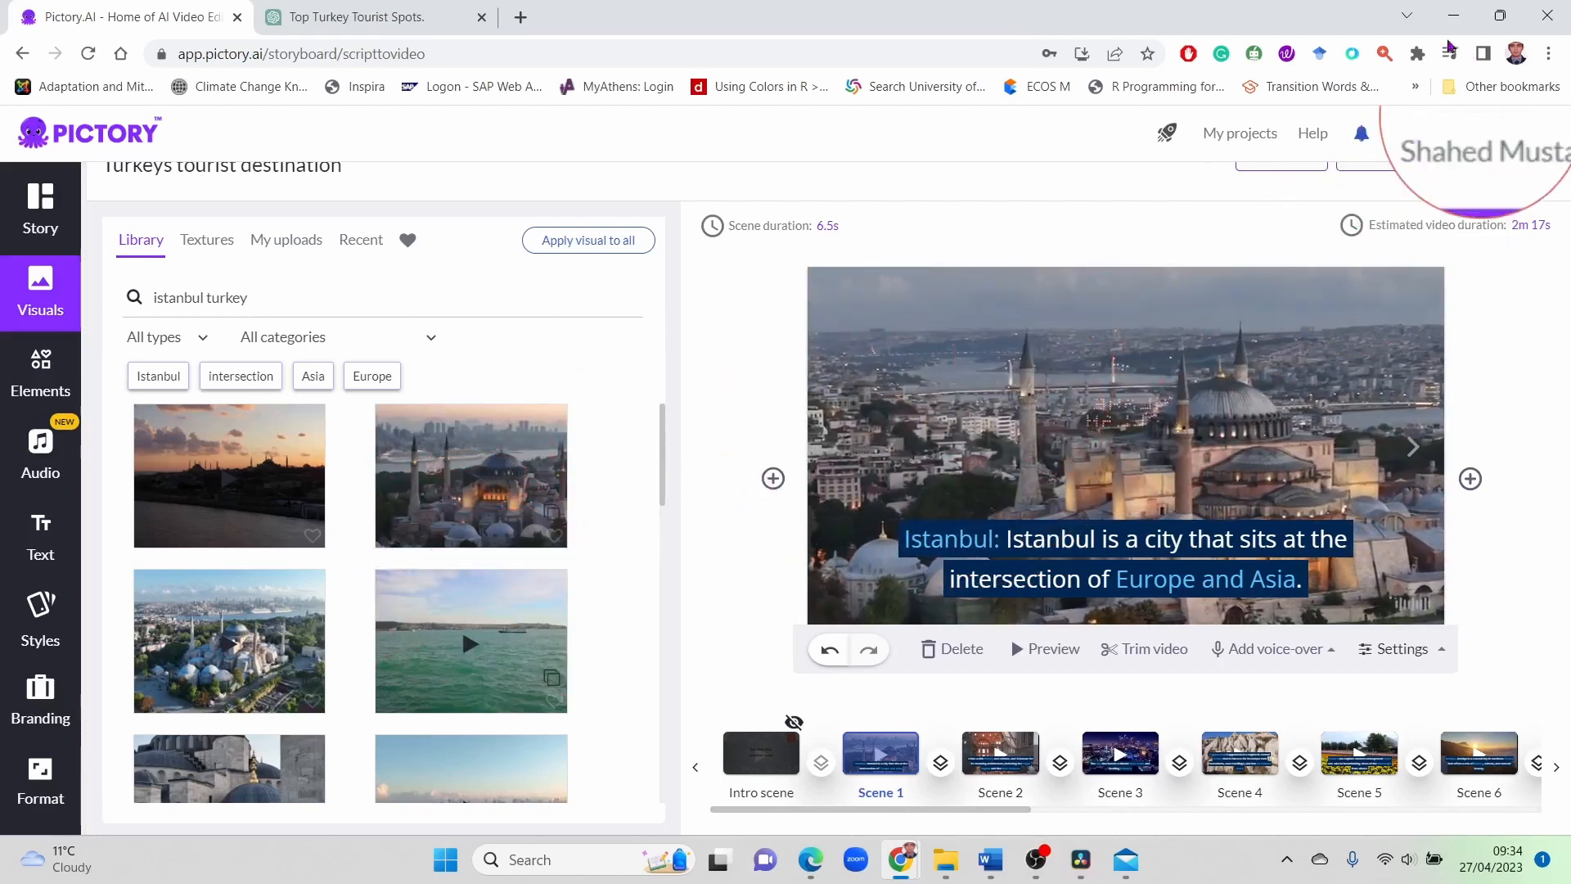
{"action": "left_click", "coordinate": [1385, 54]}
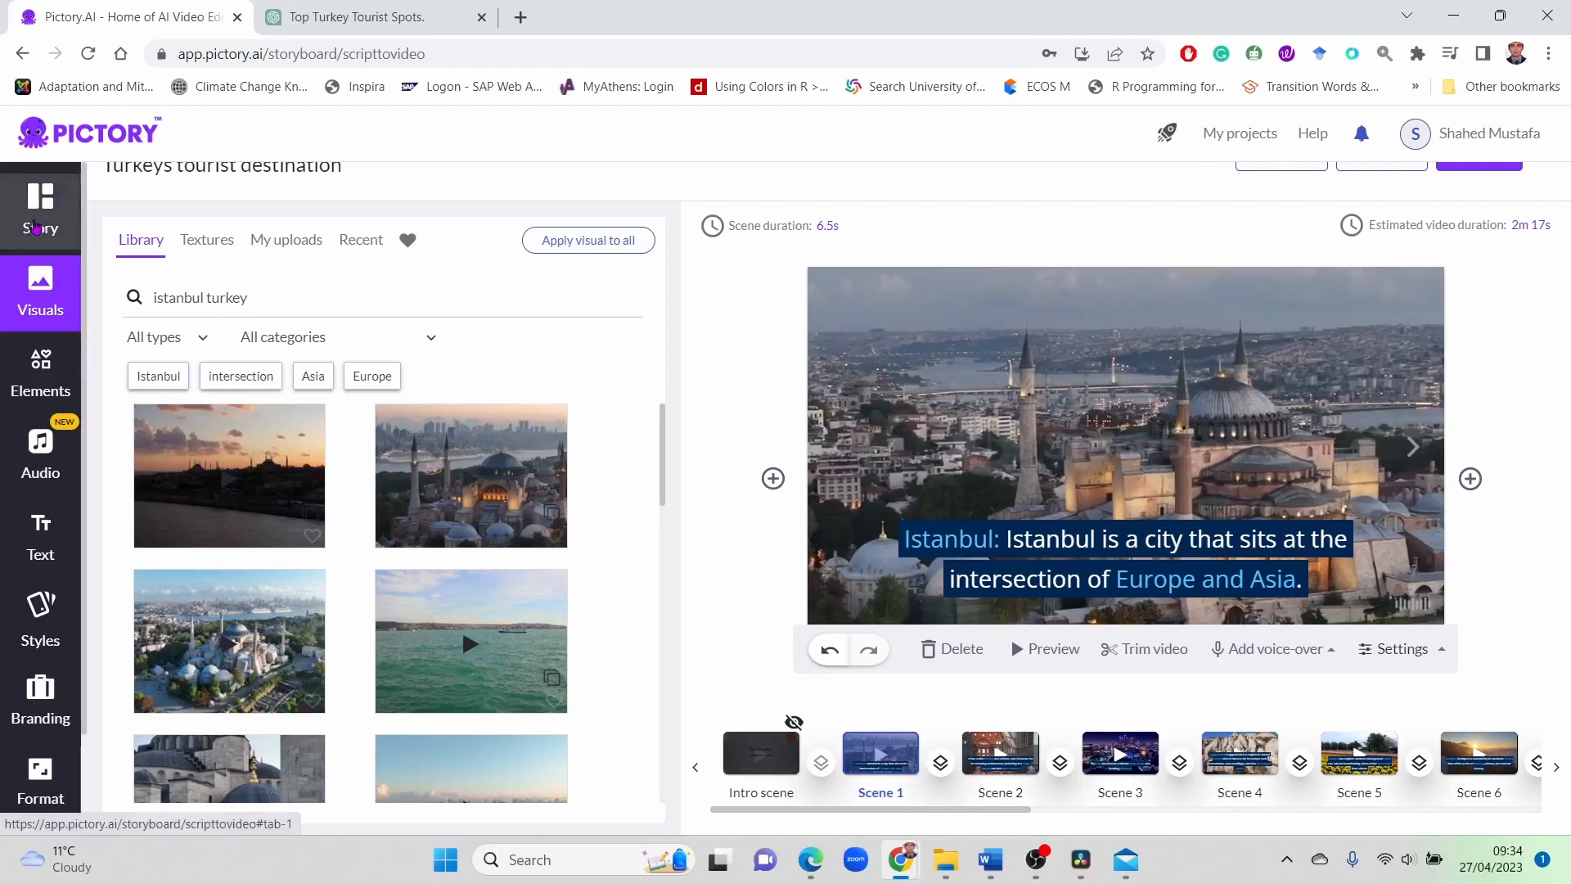
{"action": "left_click", "coordinate": [40, 221]}
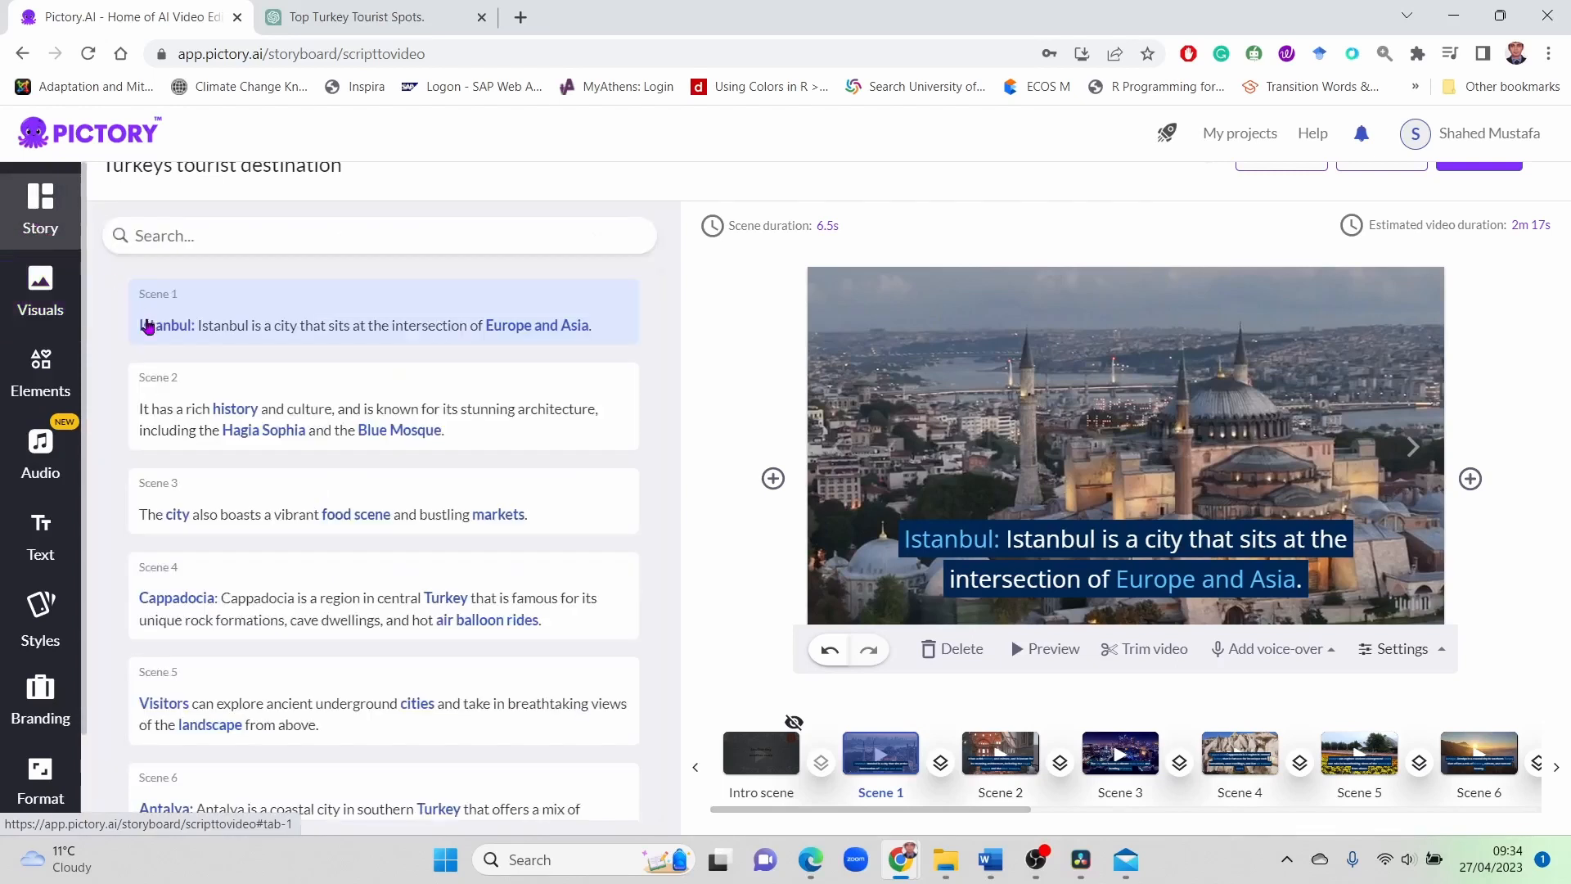
Set Scene 1's duration to 5 seconds without applying it to all scenes
{"action": "left_click", "coordinate": [827, 225]}
{"action": "left_click", "coordinate": [802, 322]}
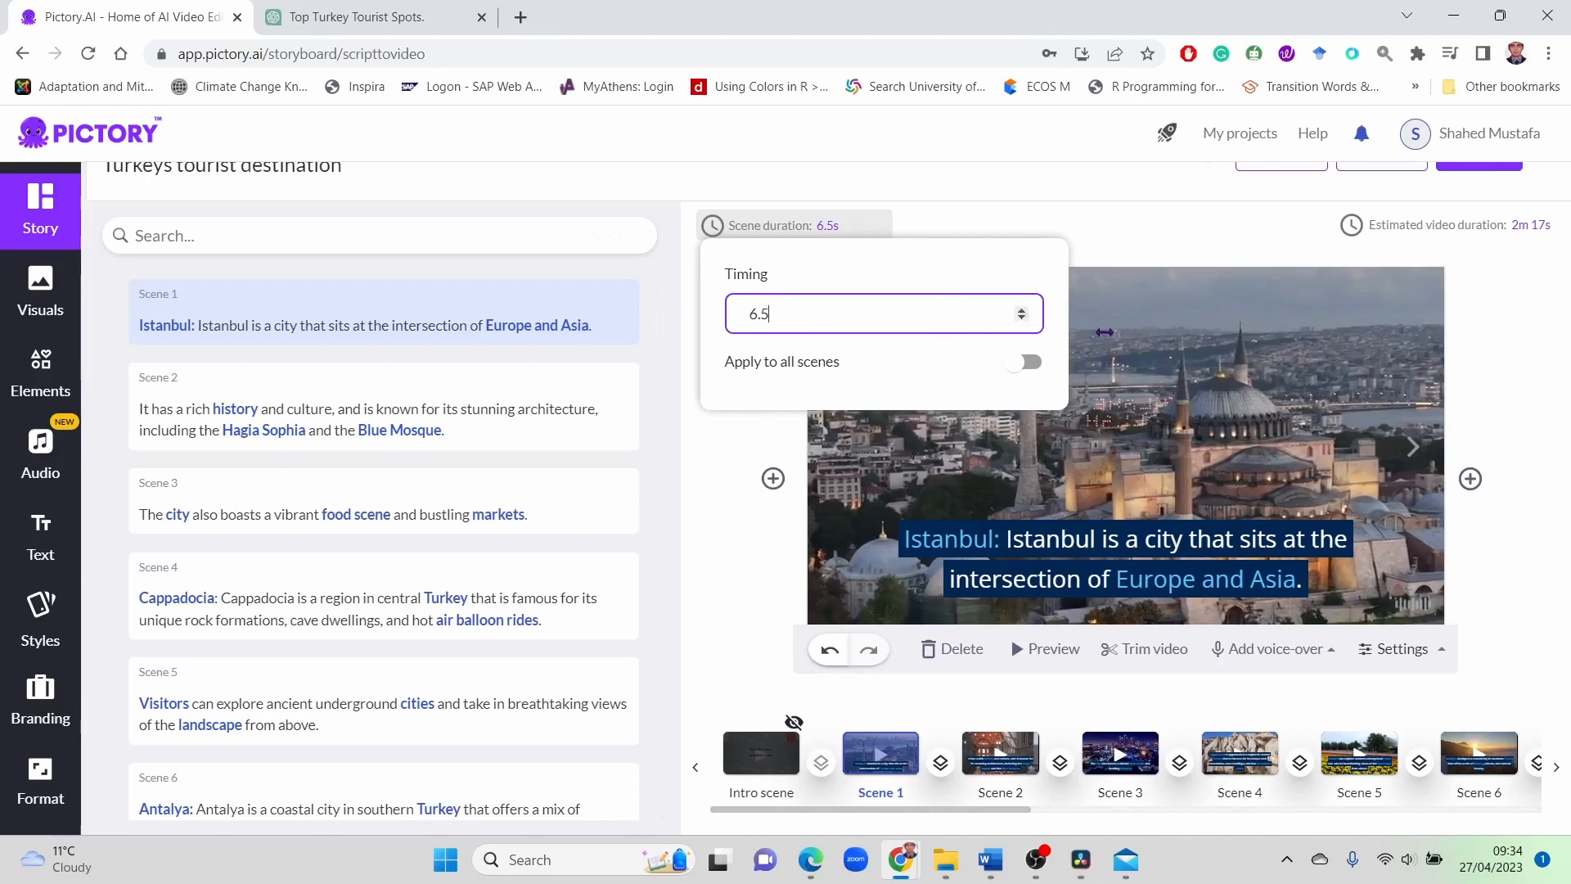
{"action": "left_click", "coordinate": [1197, 370]}
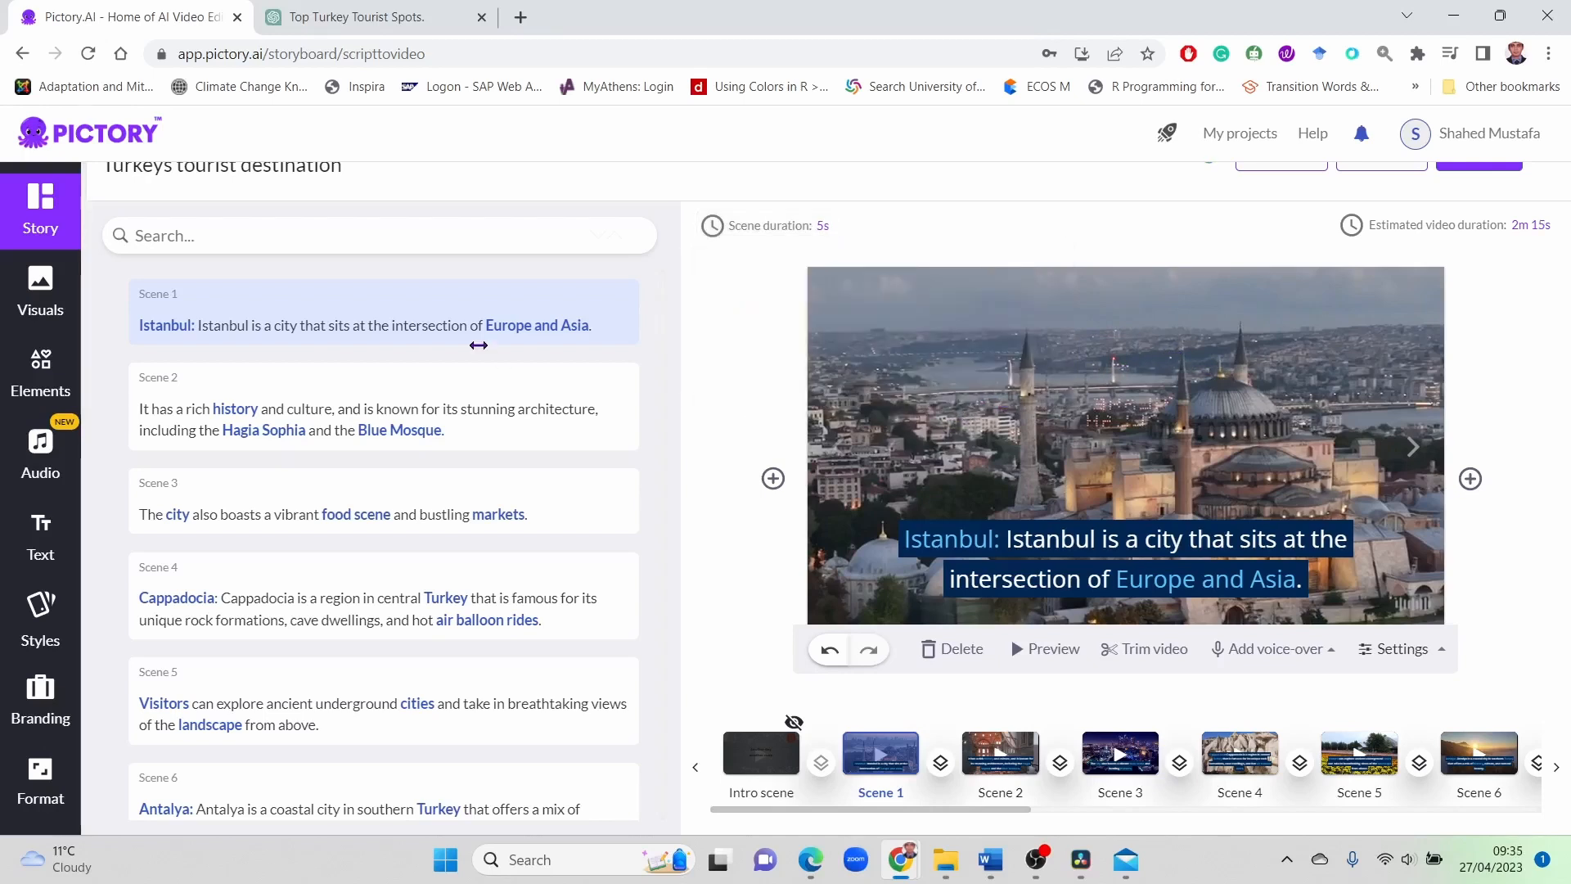
Set Scene 1's duration to 15 seconds for that scene only
{"action": "left_click", "coordinate": [800, 231]}
{"action": "left_click", "coordinate": [788, 306]}
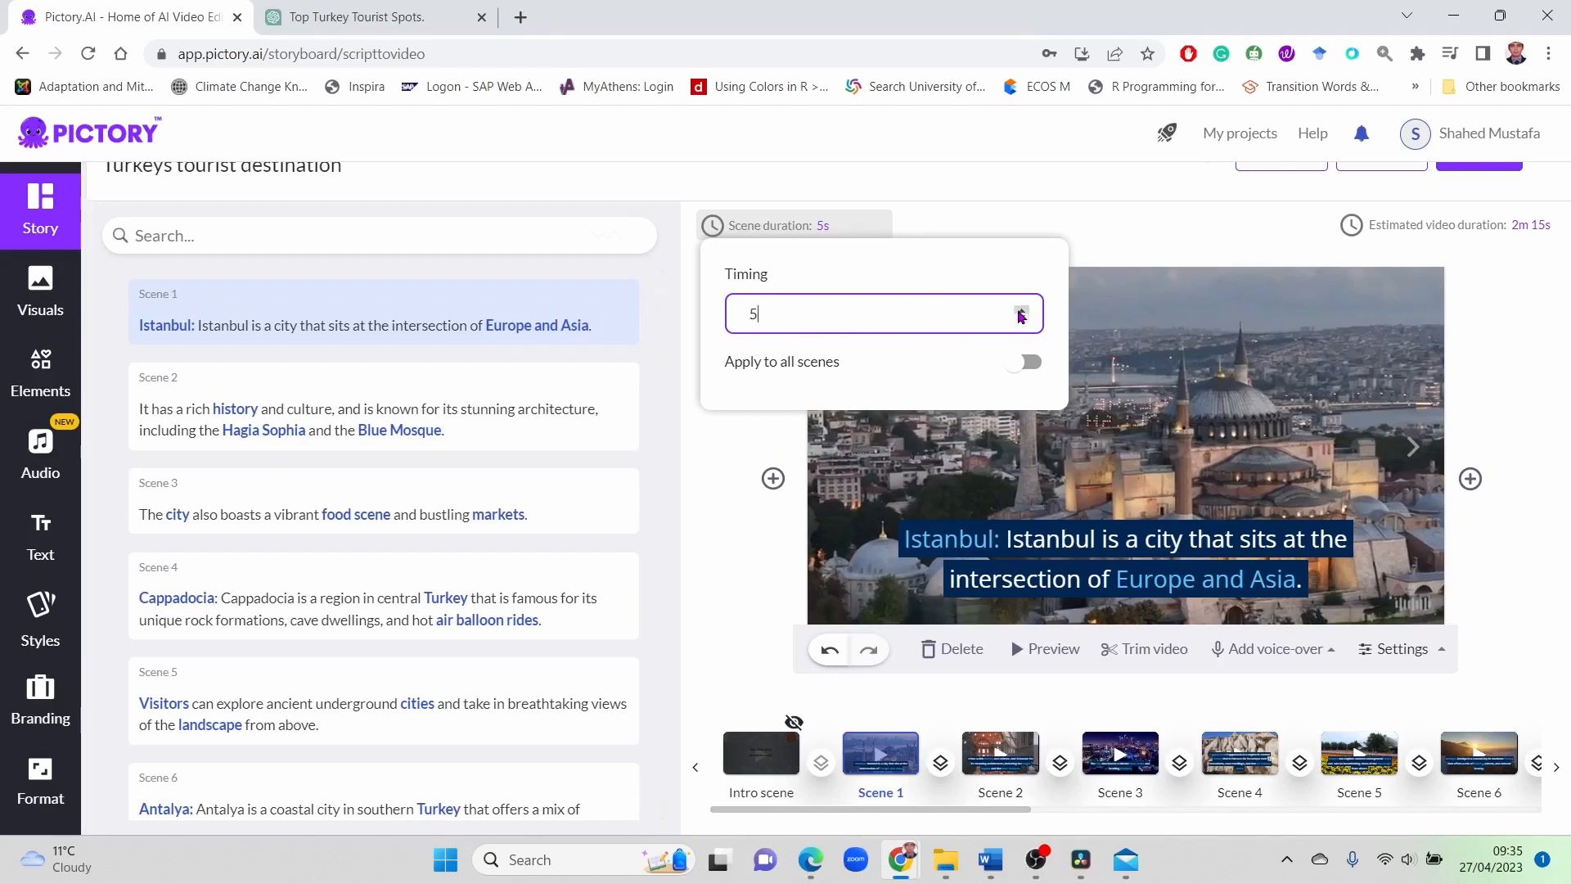
{"action": "left_click_drag", "start_coordinate": [773, 313], "coordinate": [719, 324]}
{"action": "type", "text": "15"}
{"action": "left_click", "coordinate": [409, 317]}
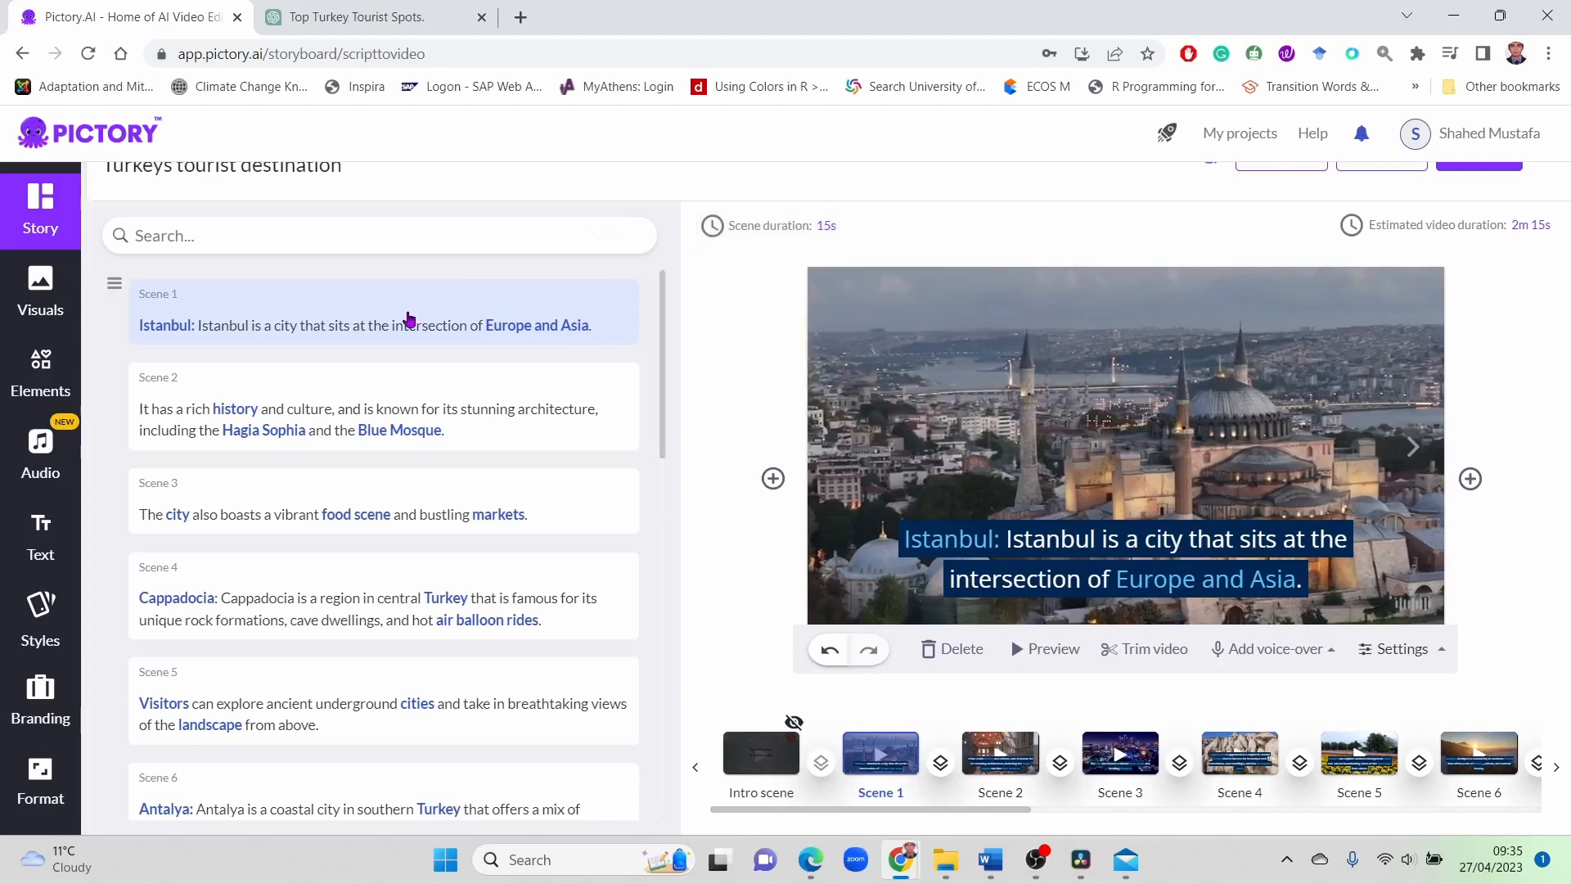
Play the previews of Scene 1 and Scene 2, and check Scene 2's duration setting
{"action": "left_click", "coordinate": [1026, 651]}
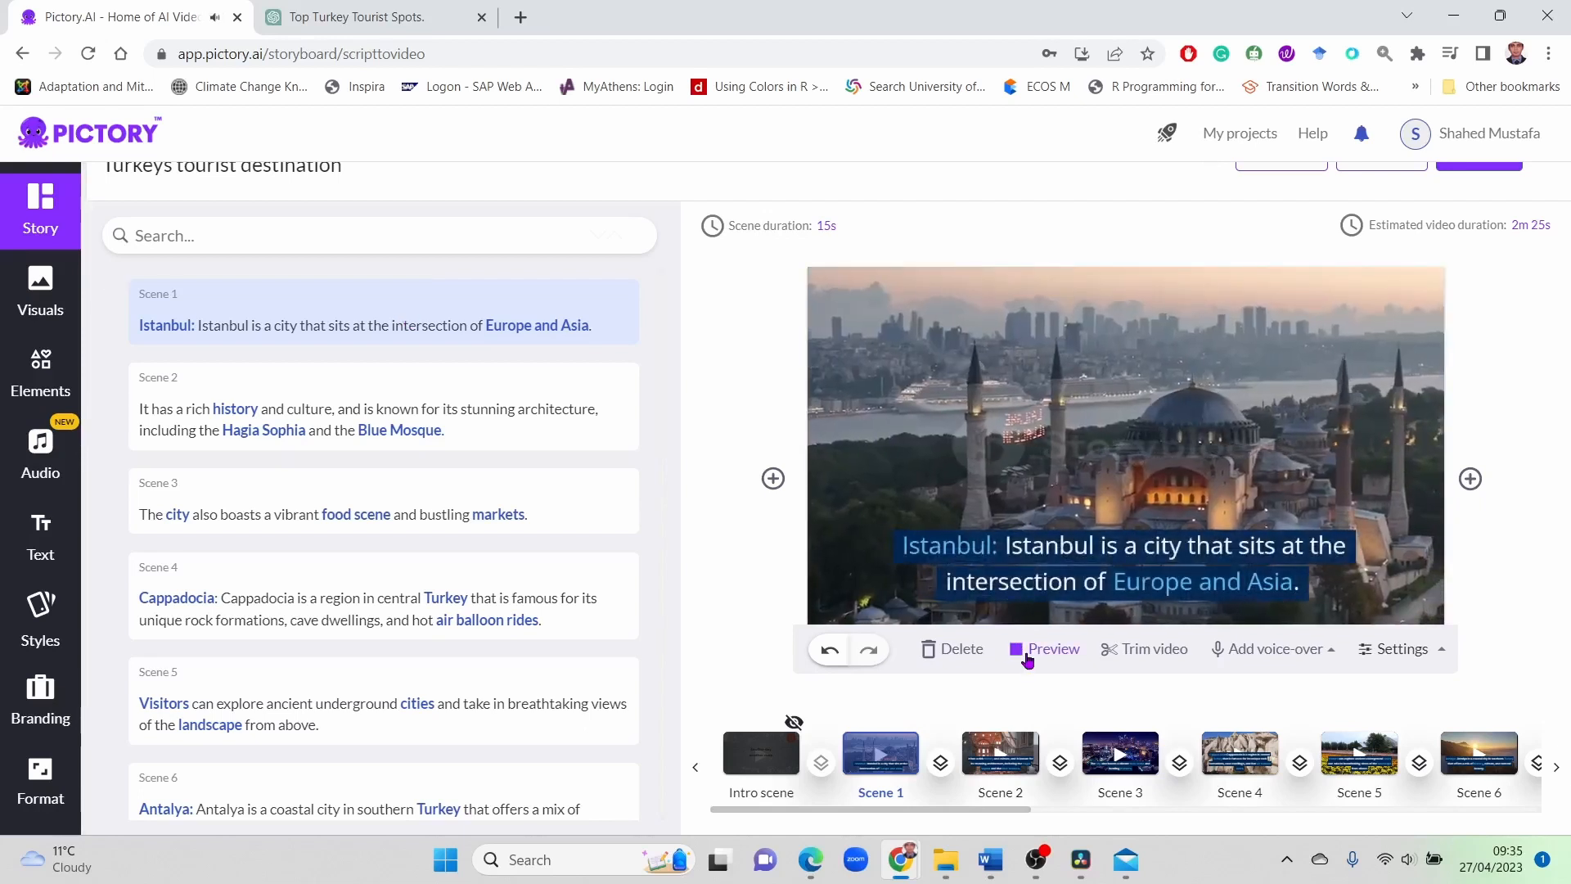
{"action": "left_click", "coordinate": [1026, 650]}
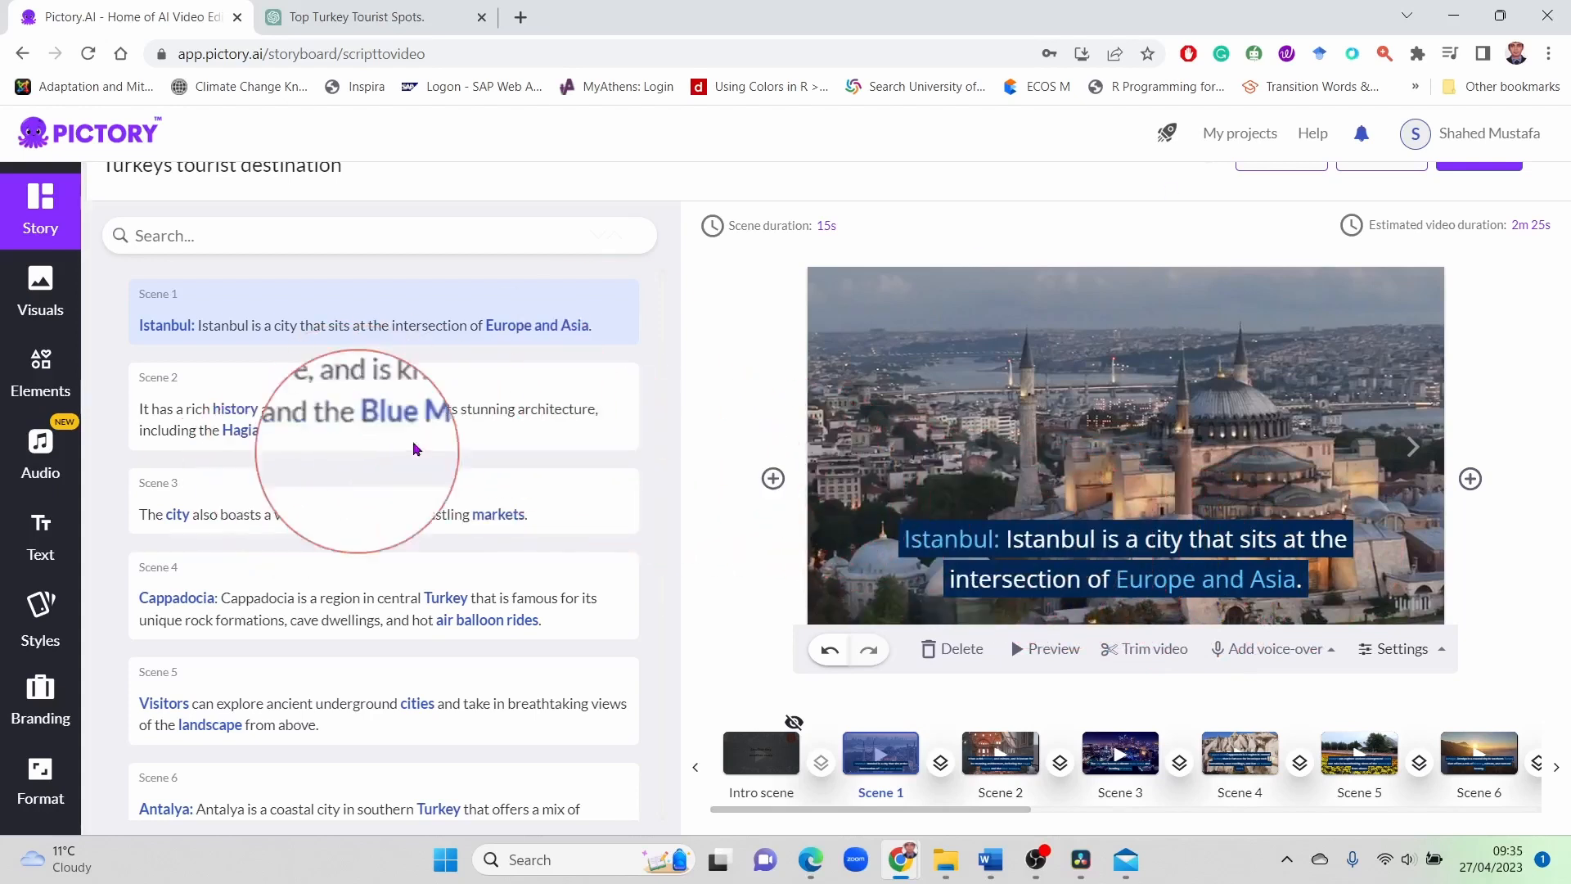
{"action": "left_click", "coordinate": [464, 423]}
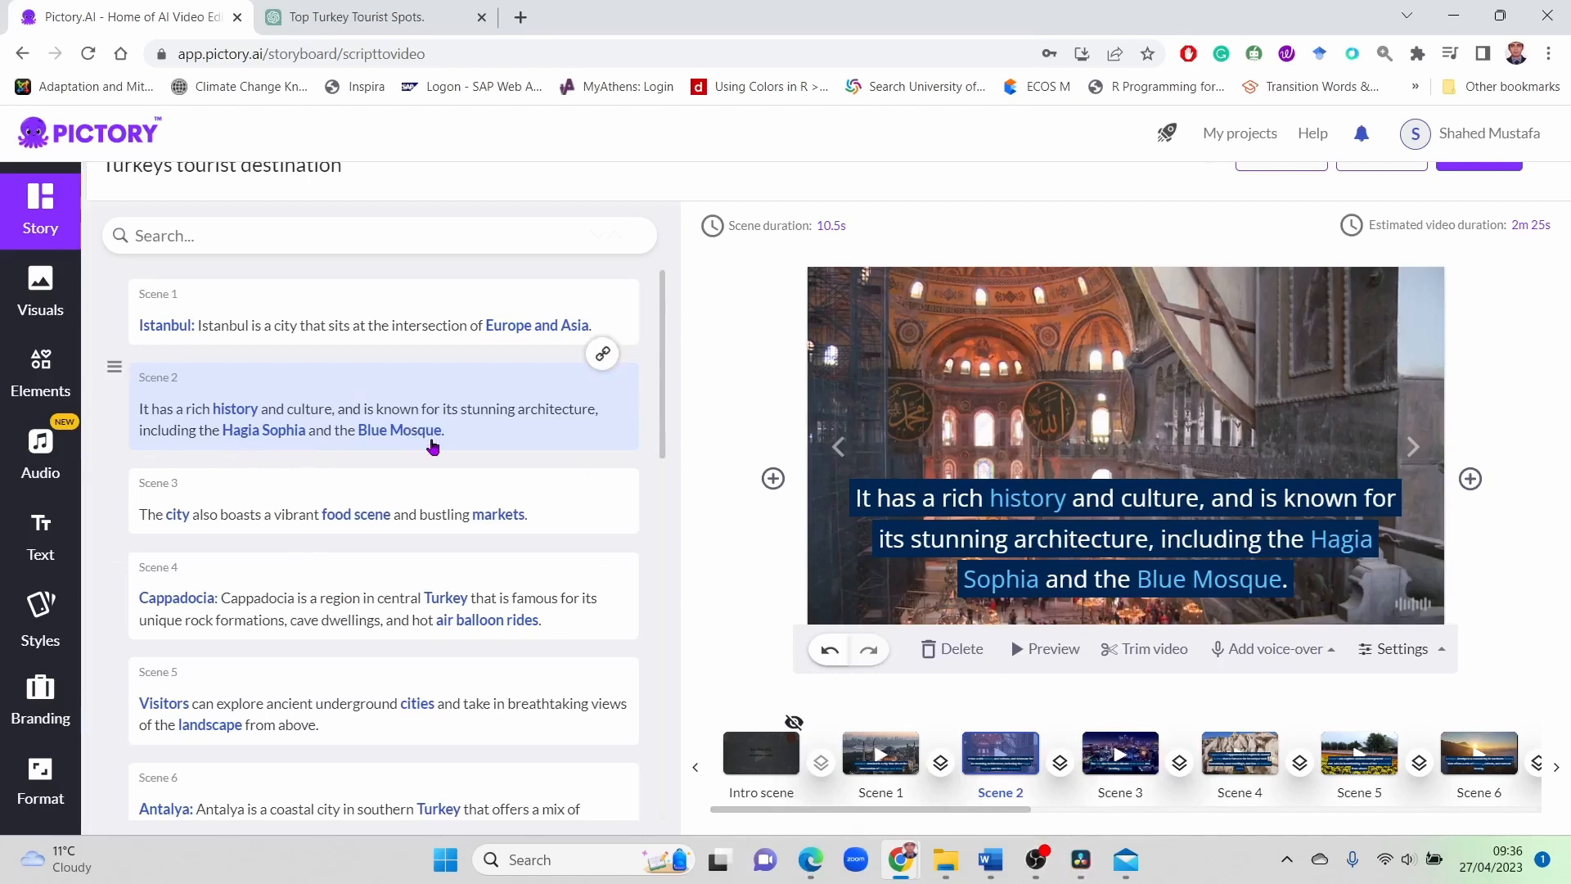
{"action": "left_click", "coordinate": [1047, 650]}
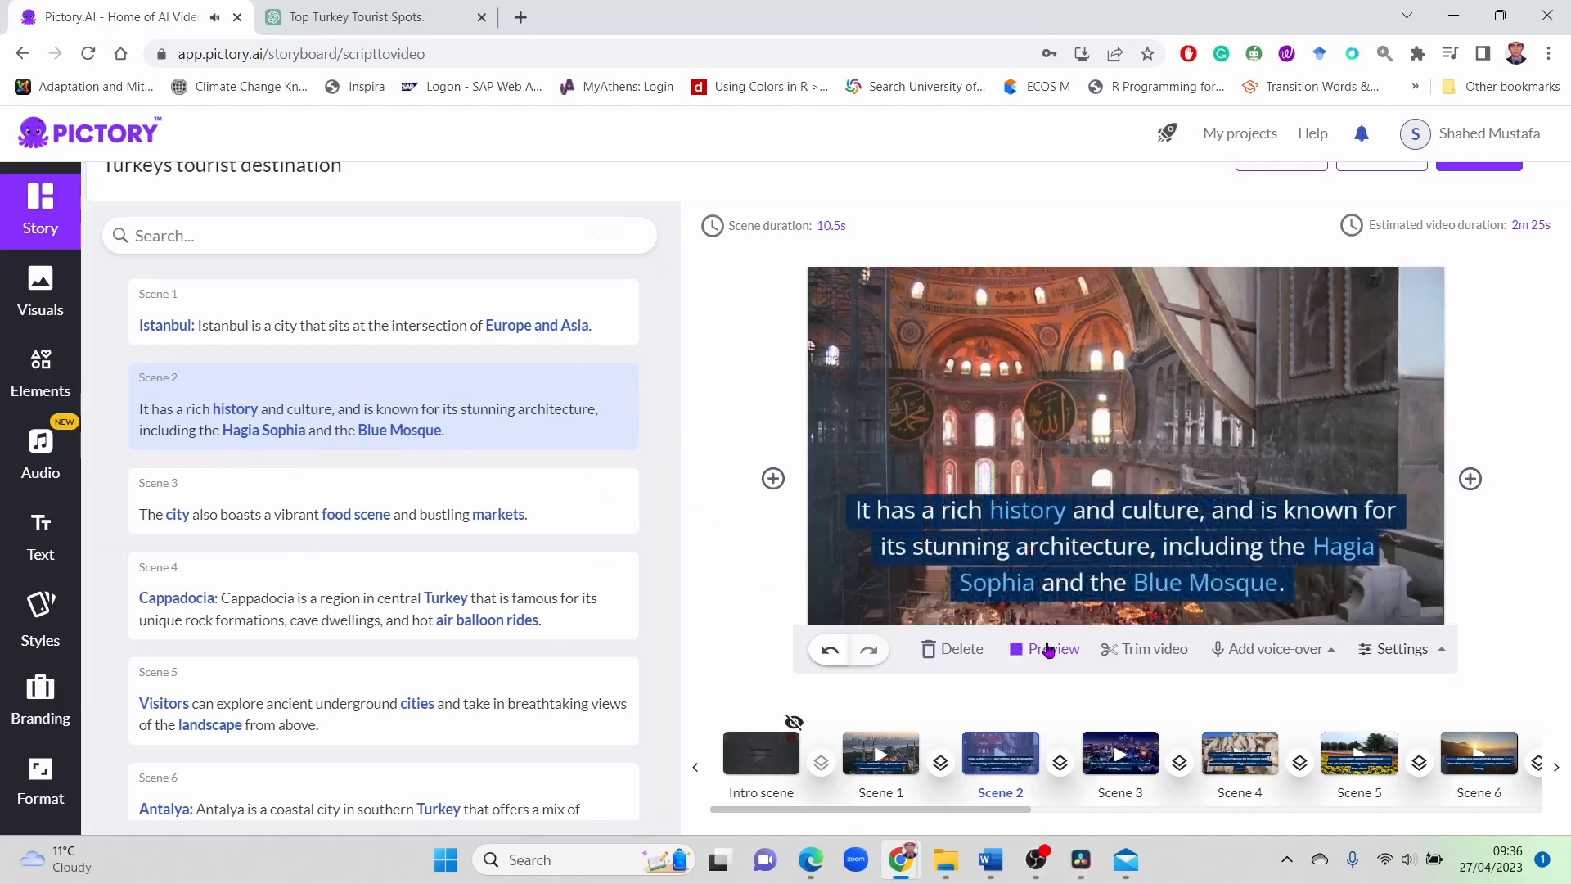
{"action": "left_click", "coordinate": [818, 226]}
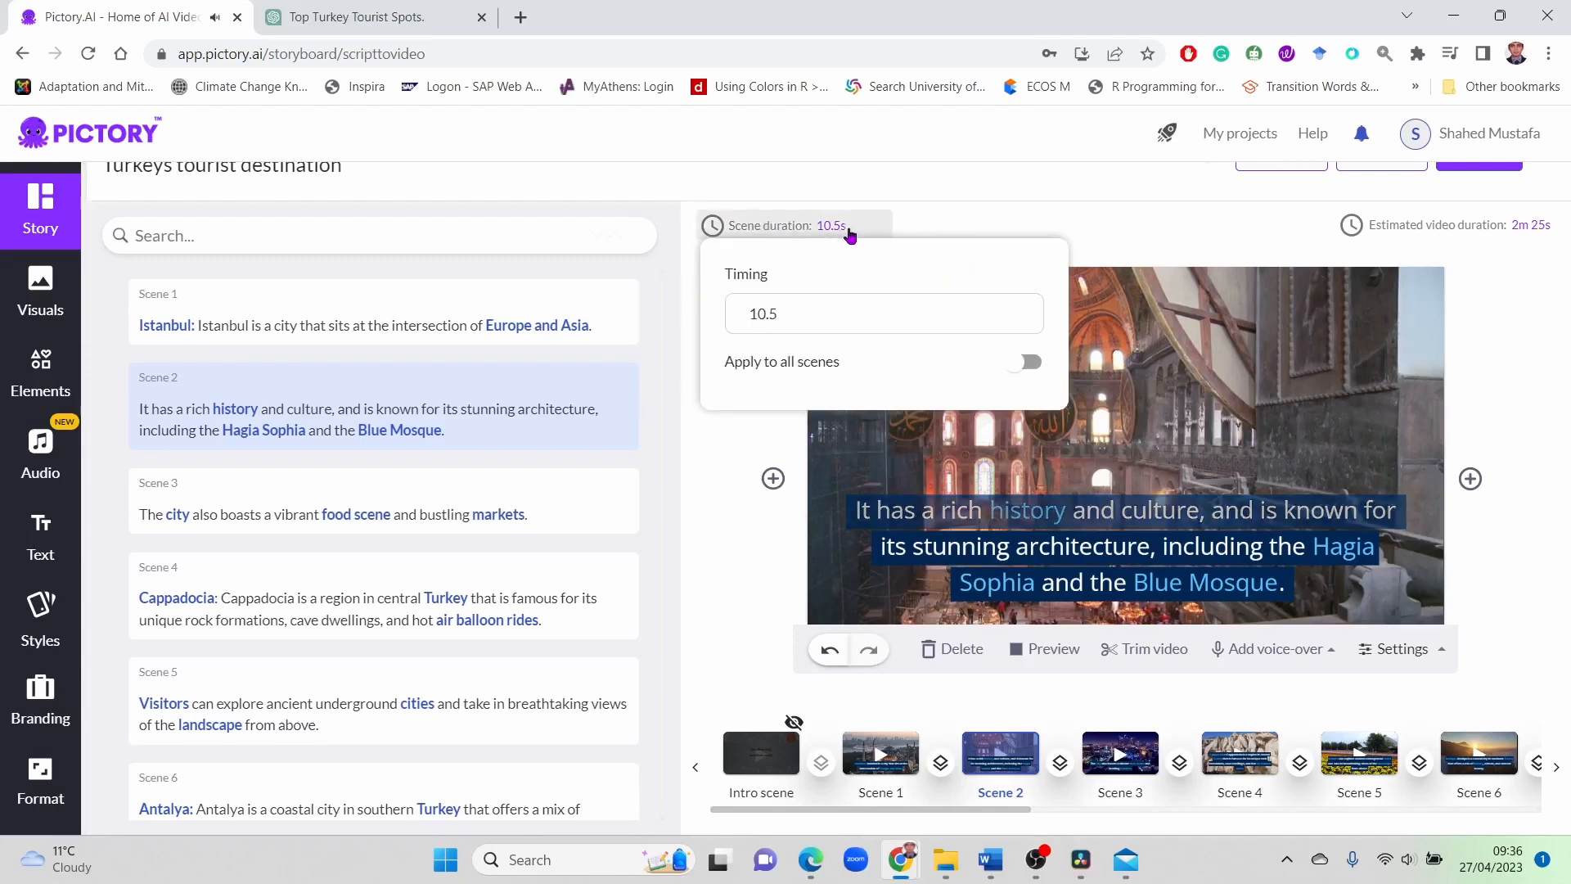
{"action": "left_click", "coordinate": [1018, 151]}
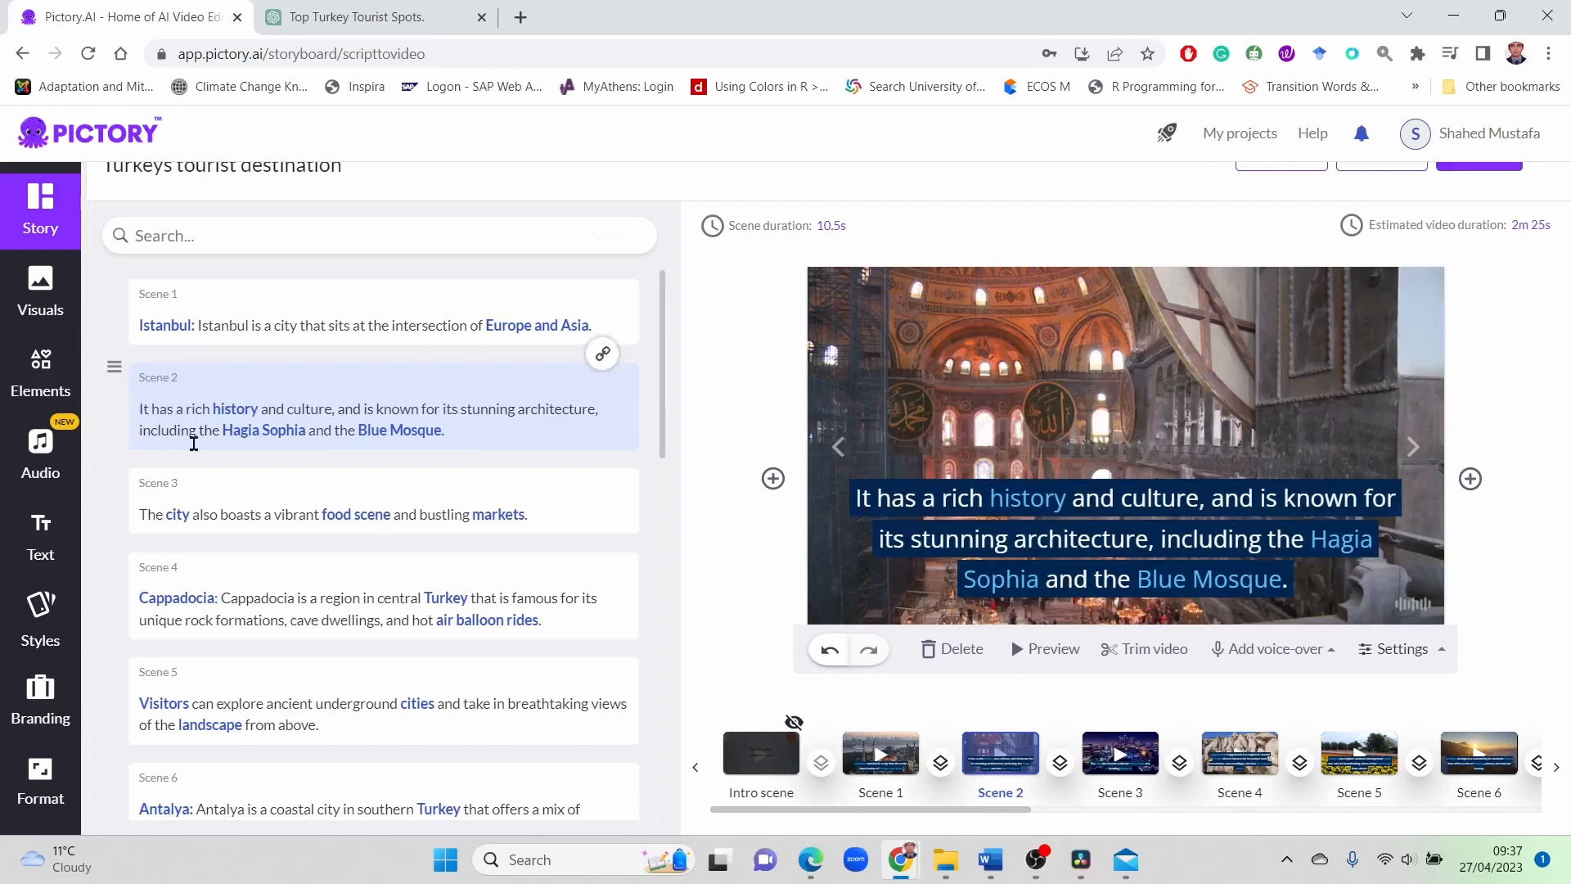
Delete the words "and culture" from Scene 2's caption text
{"action": "left_click", "coordinate": [140, 408]}
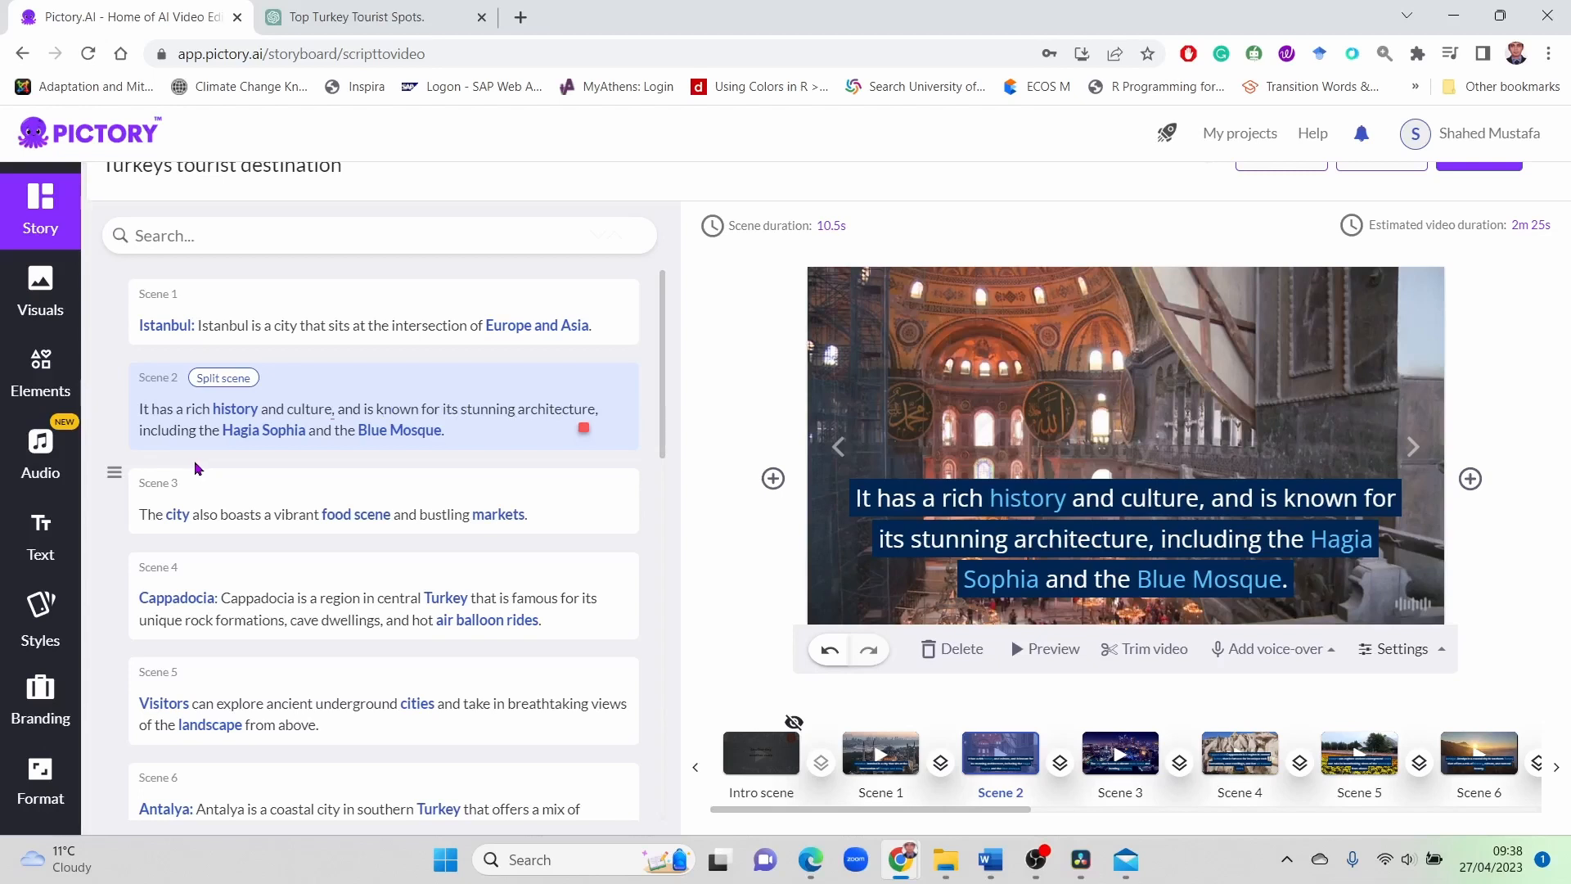
{"action": "key", "text": "shift+Right"}
{"action": "key", "text": "shift+Right"}
{"action": "key", "text": "shift+Right"}
{"action": "key", "text": "shift+Right"}
{"action": "key", "text": "shift+Right"}
{"action": "key", "text": "shift+Right"}
{"action": "key", "text": "shift+Right"}
{"action": "key", "text": "shift+Right"}
{"action": "key", "text": "shift+Right"}
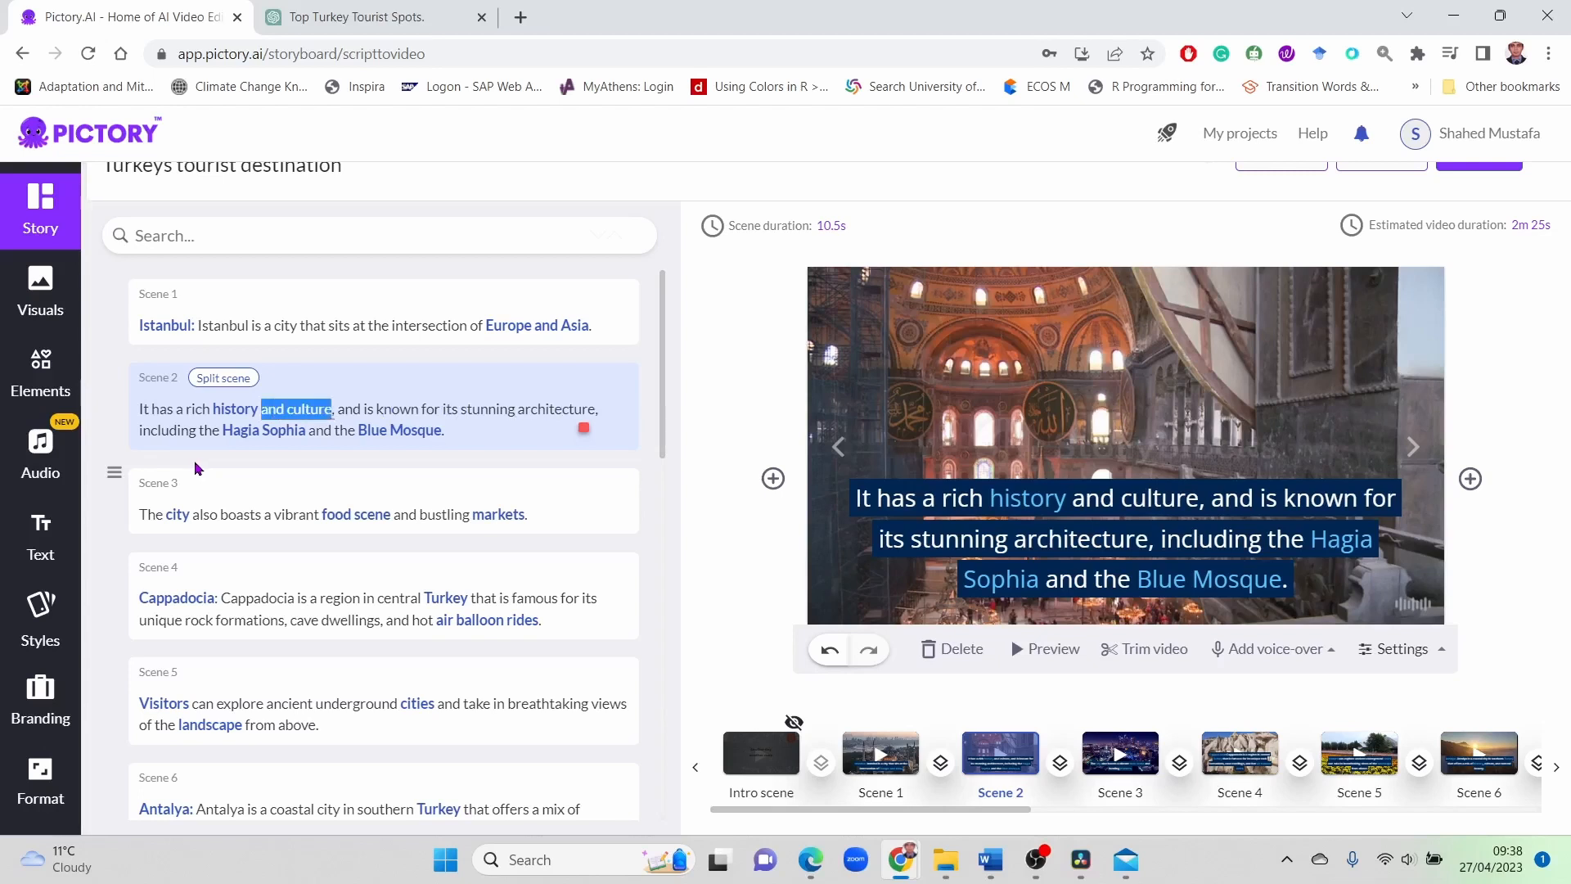
{"action": "key", "text": "BackSpace"}
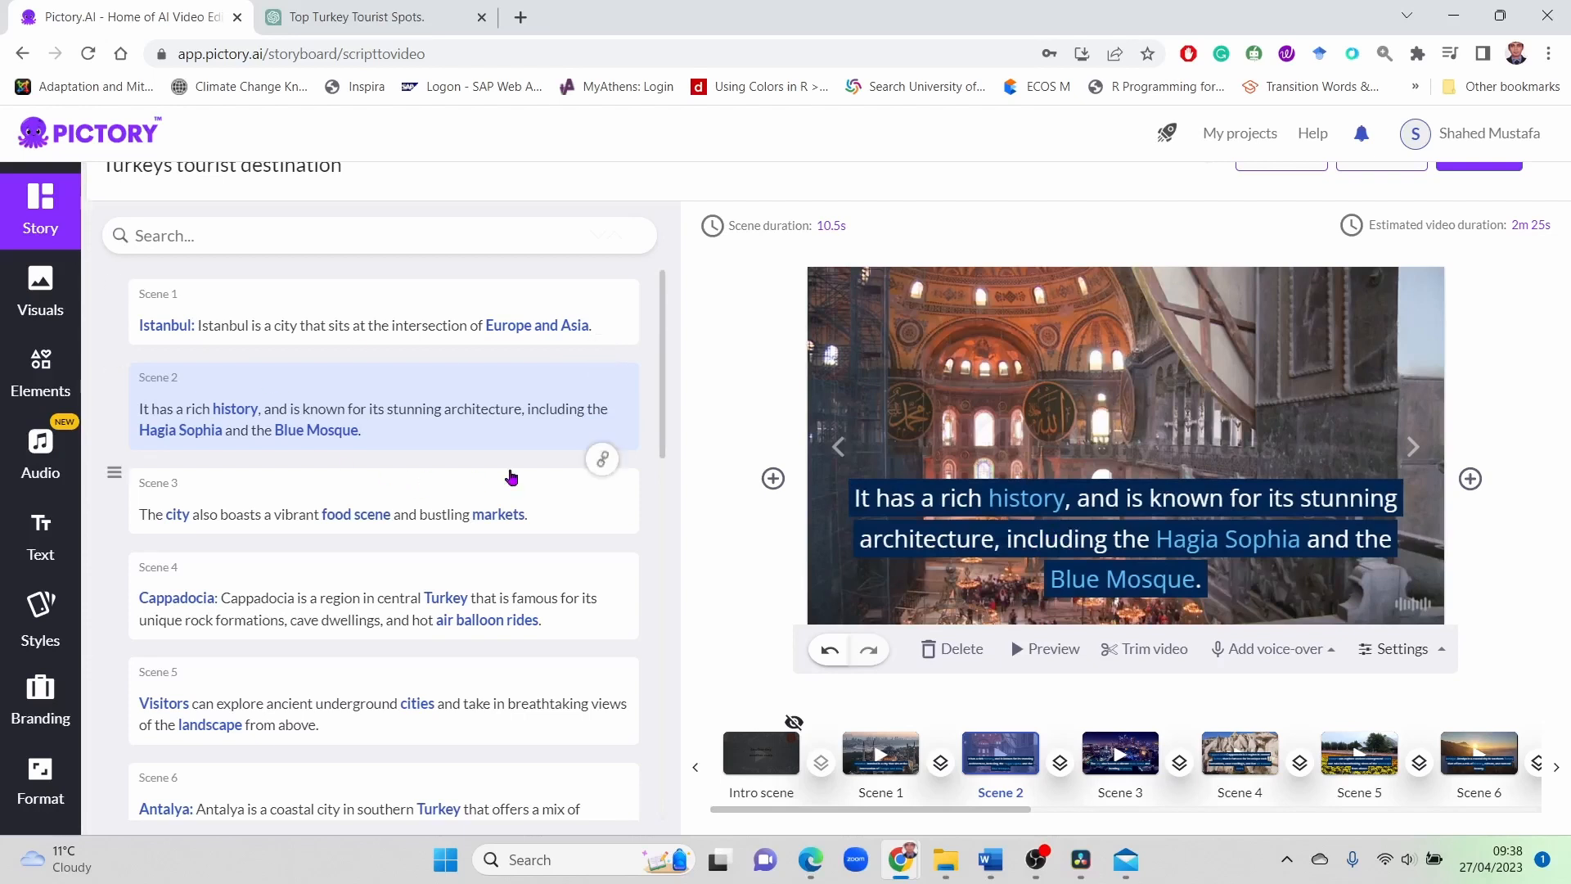
Search the visuals library for "turkey food" for Scene 3 and look through the results
{"action": "left_click", "coordinate": [259, 508]}
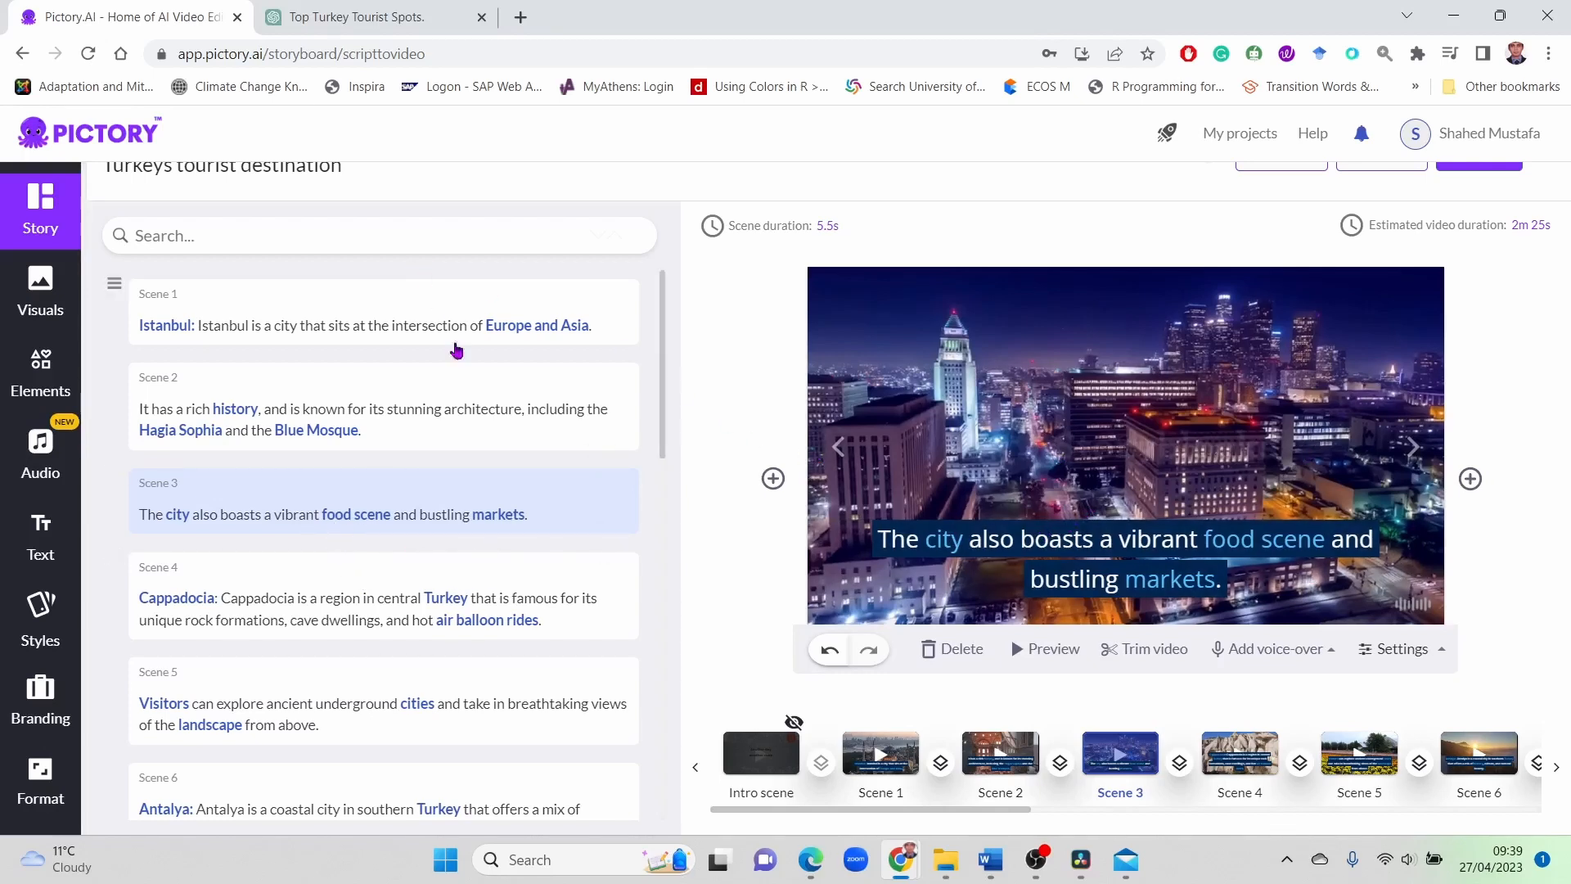
{"action": "left_click", "coordinate": [29, 292]}
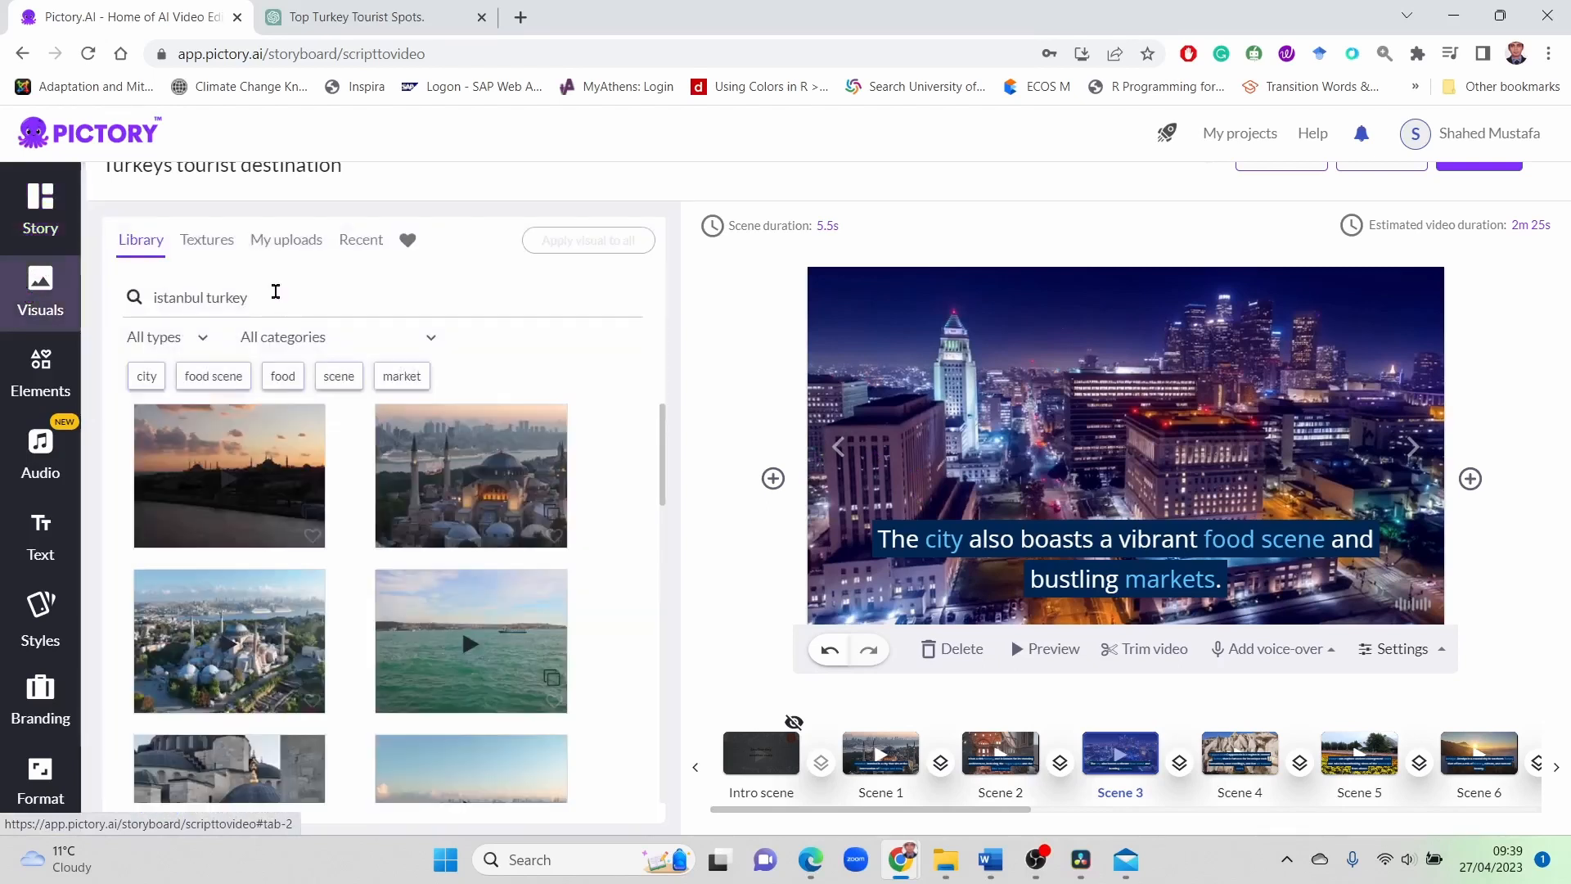
{"action": "left_click", "coordinate": [273, 303]}
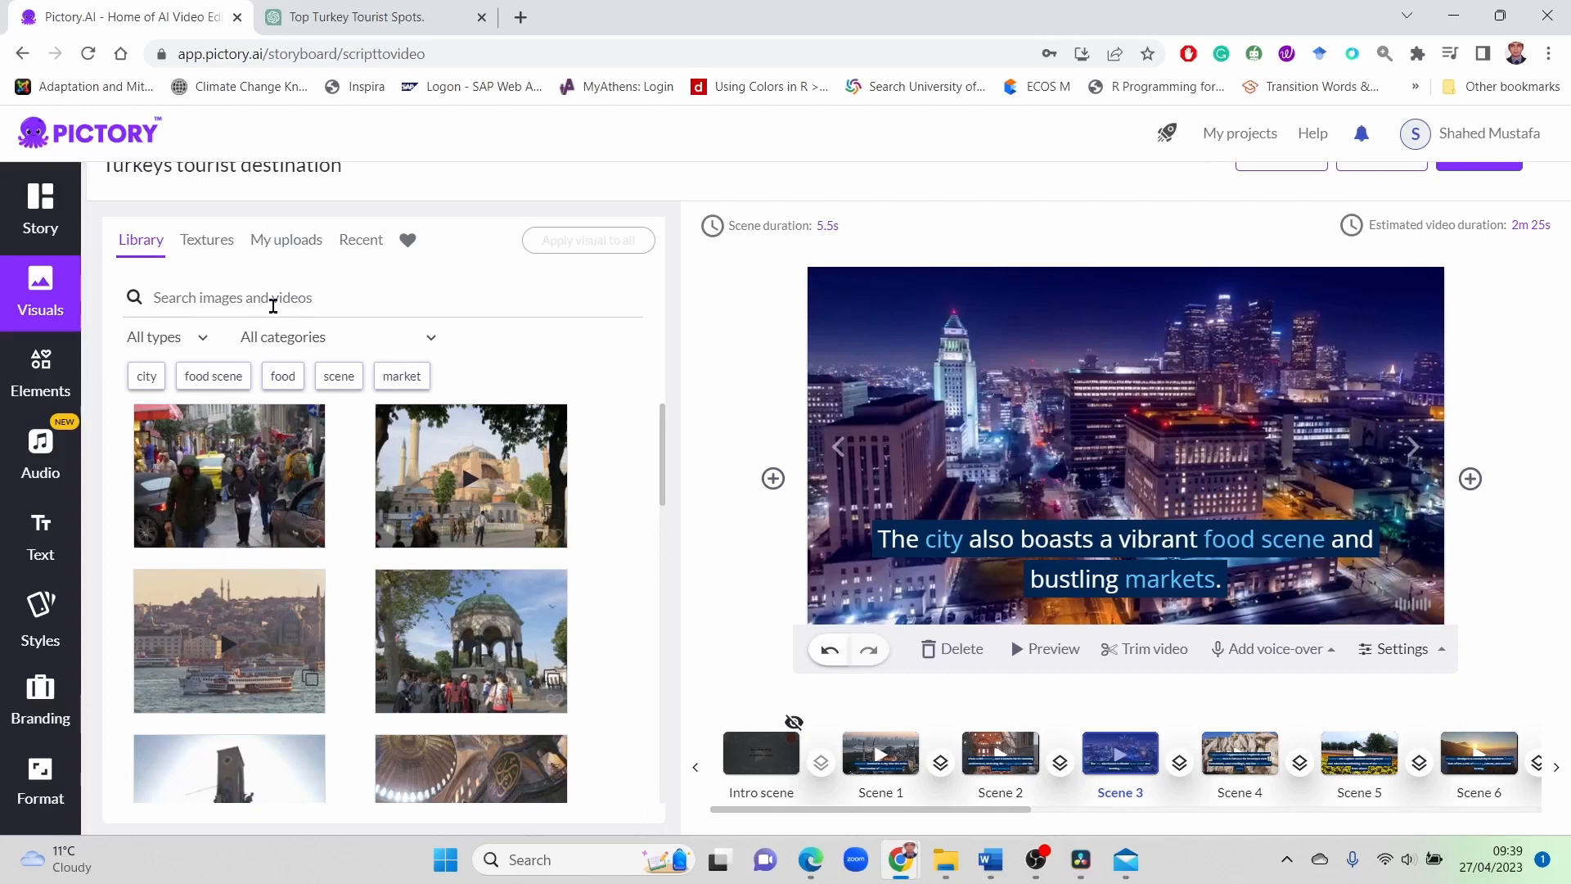
{"action": "type", "text": "turkey food"}
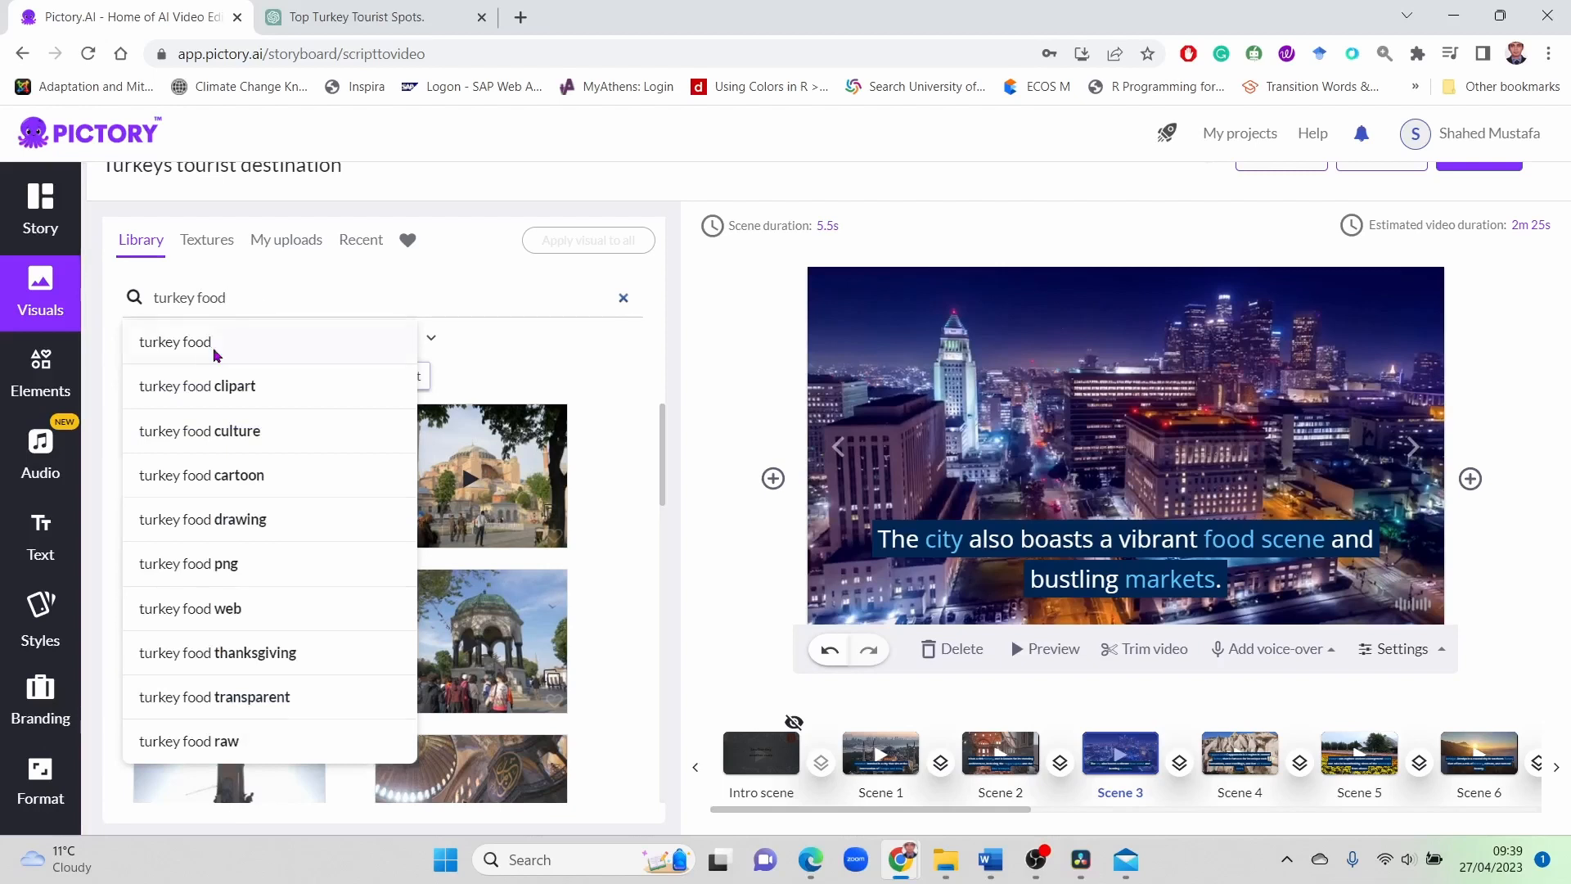
{"action": "left_click", "coordinate": [214, 352]}
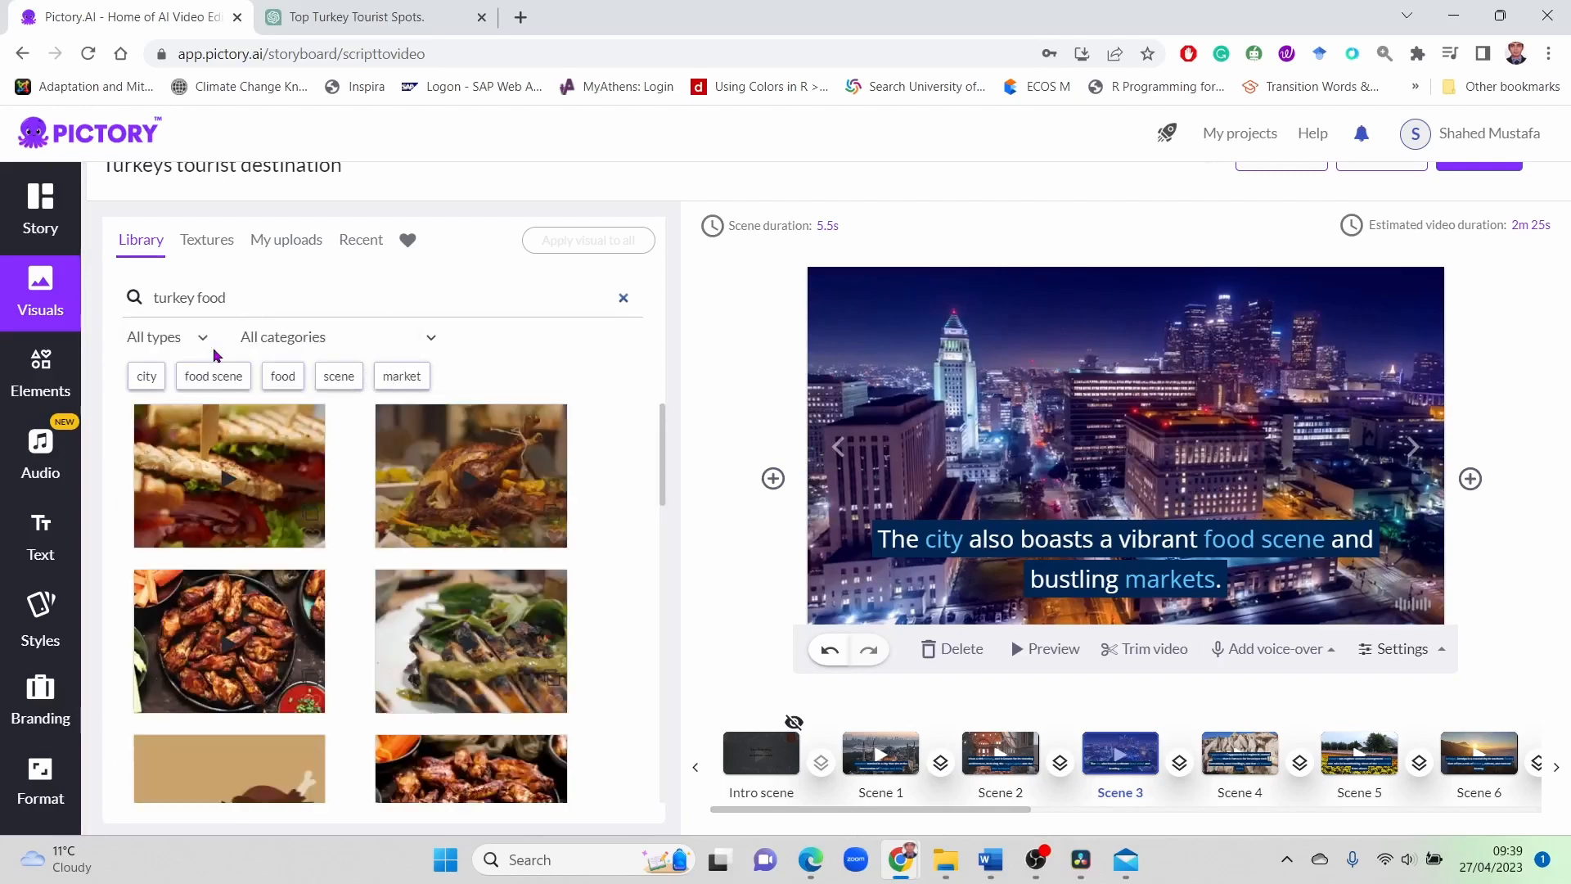
{"action": "left_click", "coordinate": [237, 299]}
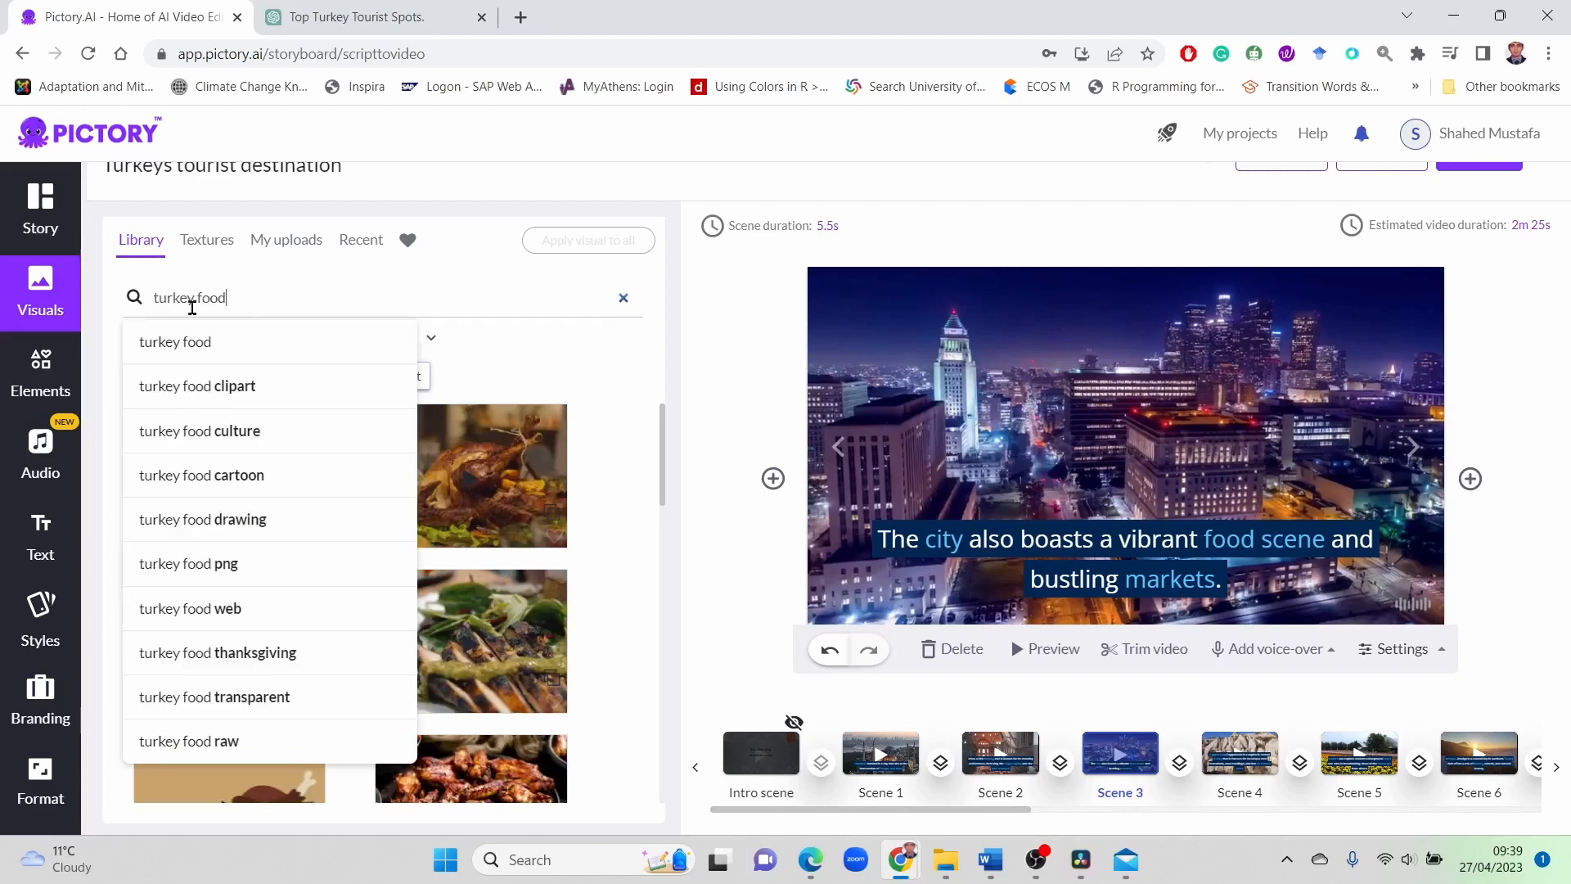
{"action": "left_click", "coordinate": [584, 351]}
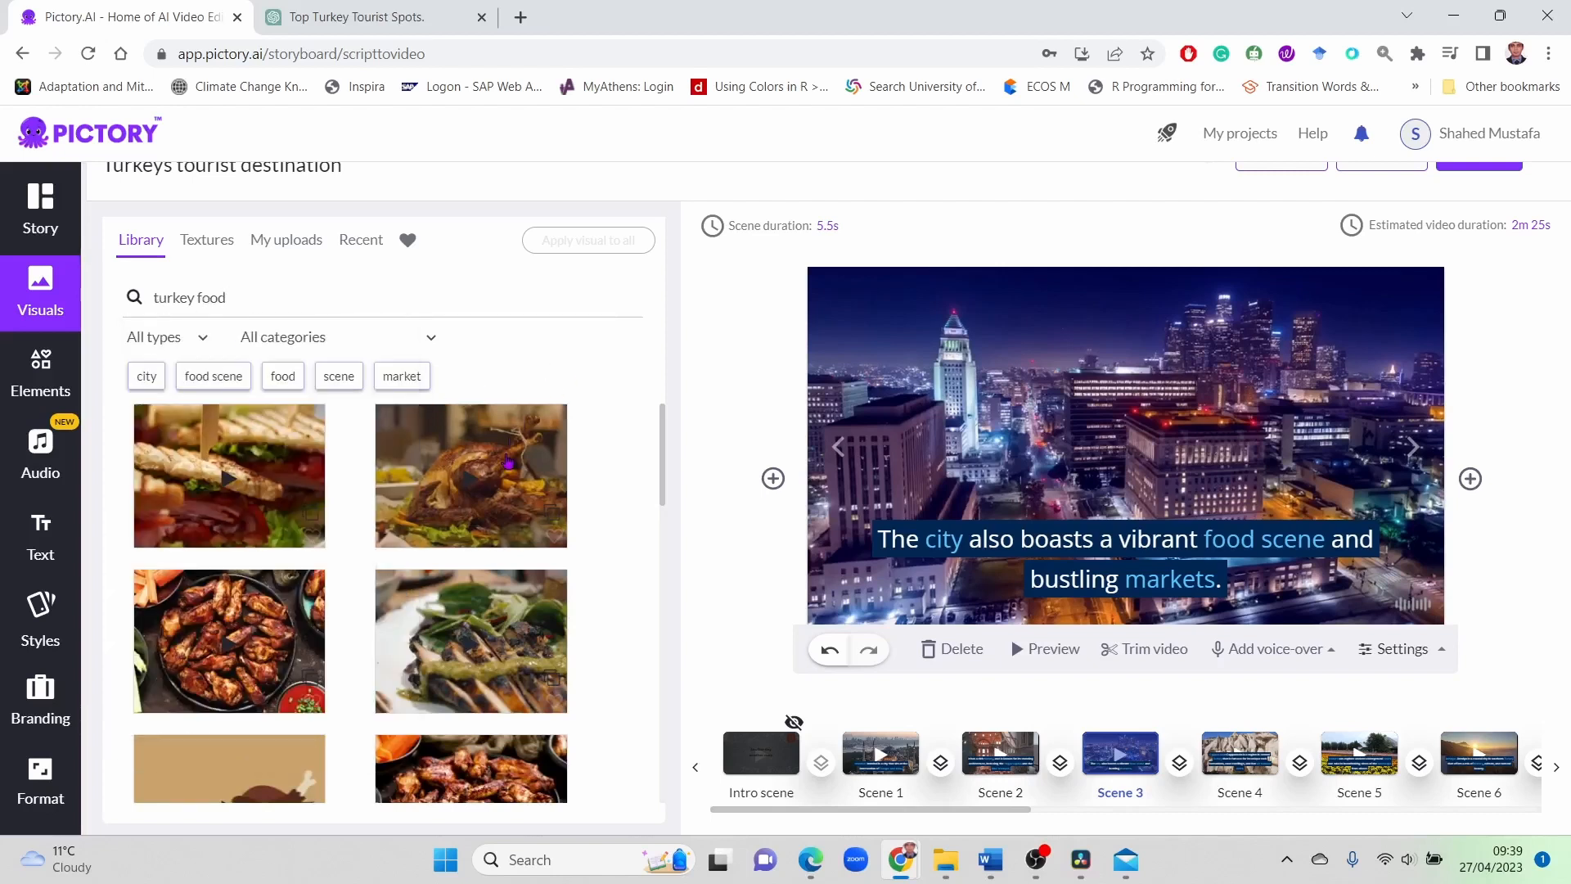
{"action": "scroll", "coordinate": [465, 543], "scroll_direction": "down", "scroll_amount": 4}
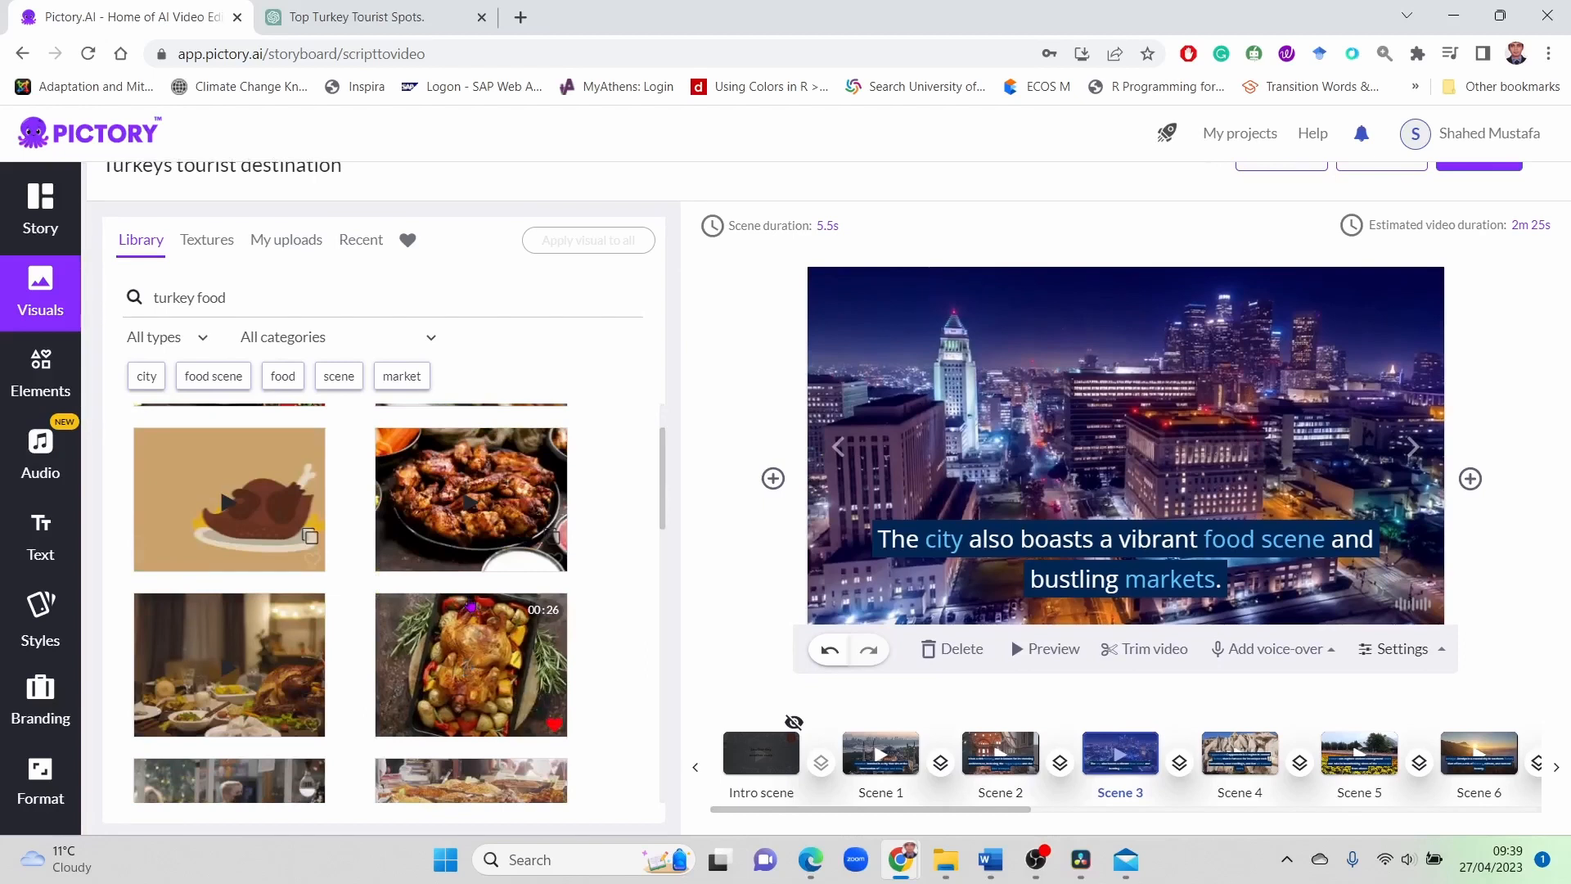
{"action": "scroll", "coordinate": [489, 556], "scroll_direction": "up", "scroll_amount": 4}
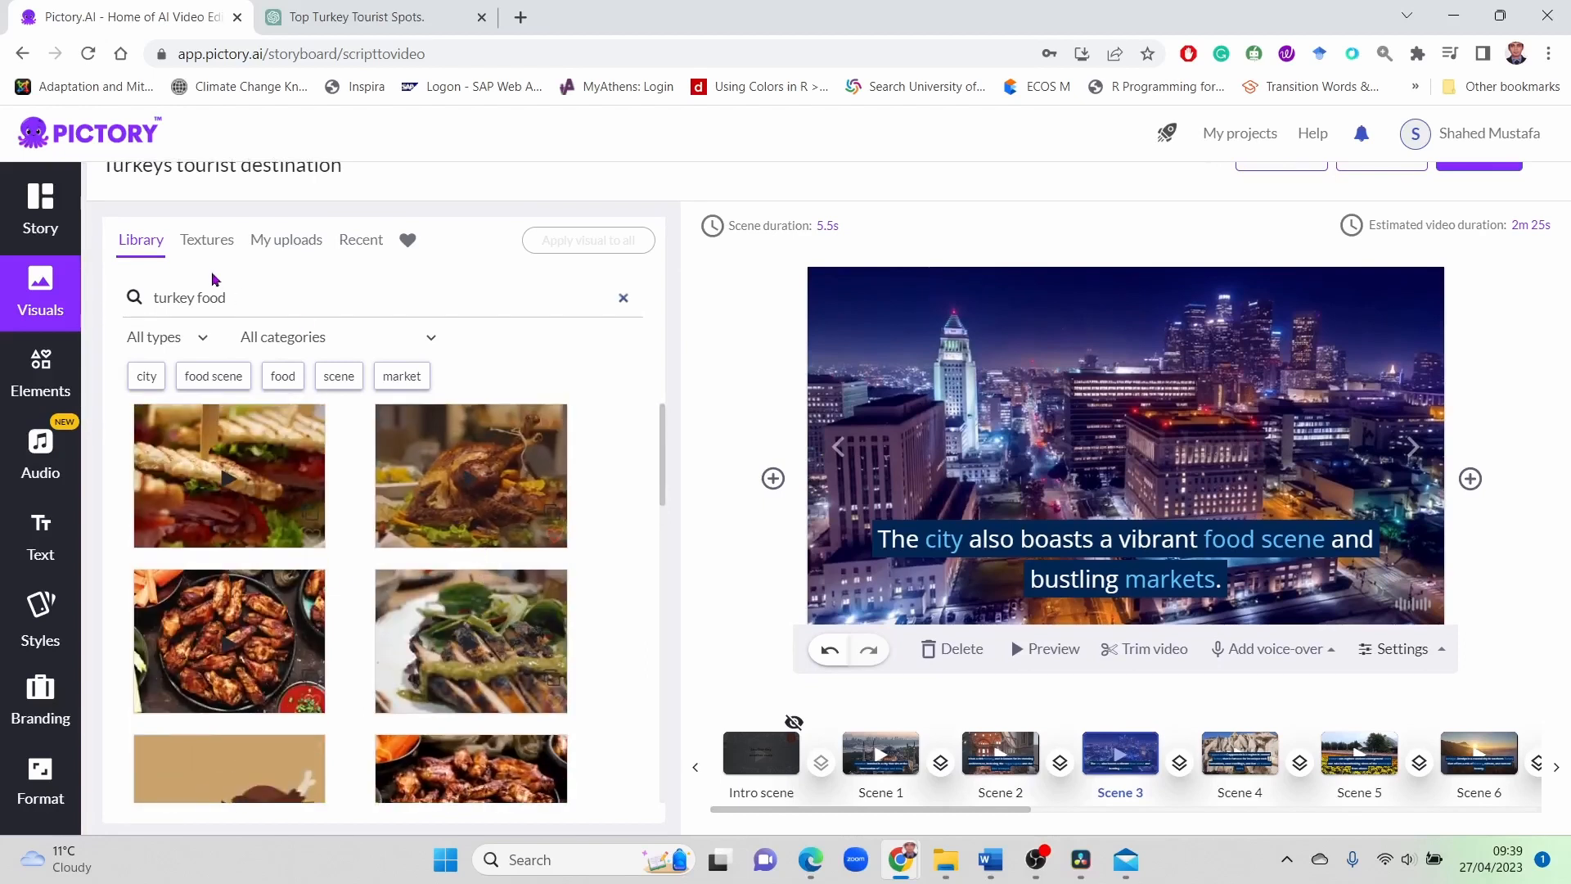
Replace the visuals search term with "istanbul food"
{"action": "left_click", "coordinate": [256, 295]}
{"action": "key", "text": "BackSpace"}
{"action": "key", "text": "BackSpace"}
{"action": "key", "text": "BackSpace"}
{"action": "key", "text": "BackSpace"}
{"action": "key", "text": "BackSpace"}
{"action": "key", "text": "BackSpace"}
{"action": "key", "text": "BackSpace"}
{"action": "key", "text": "BackSpace"}
{"action": "key", "text": "BackSpace"}
{"action": "key", "text": "BackSpace"}
{"action": "key", "text": "BackSpace"}
{"action": "type", "text": "Ist"}
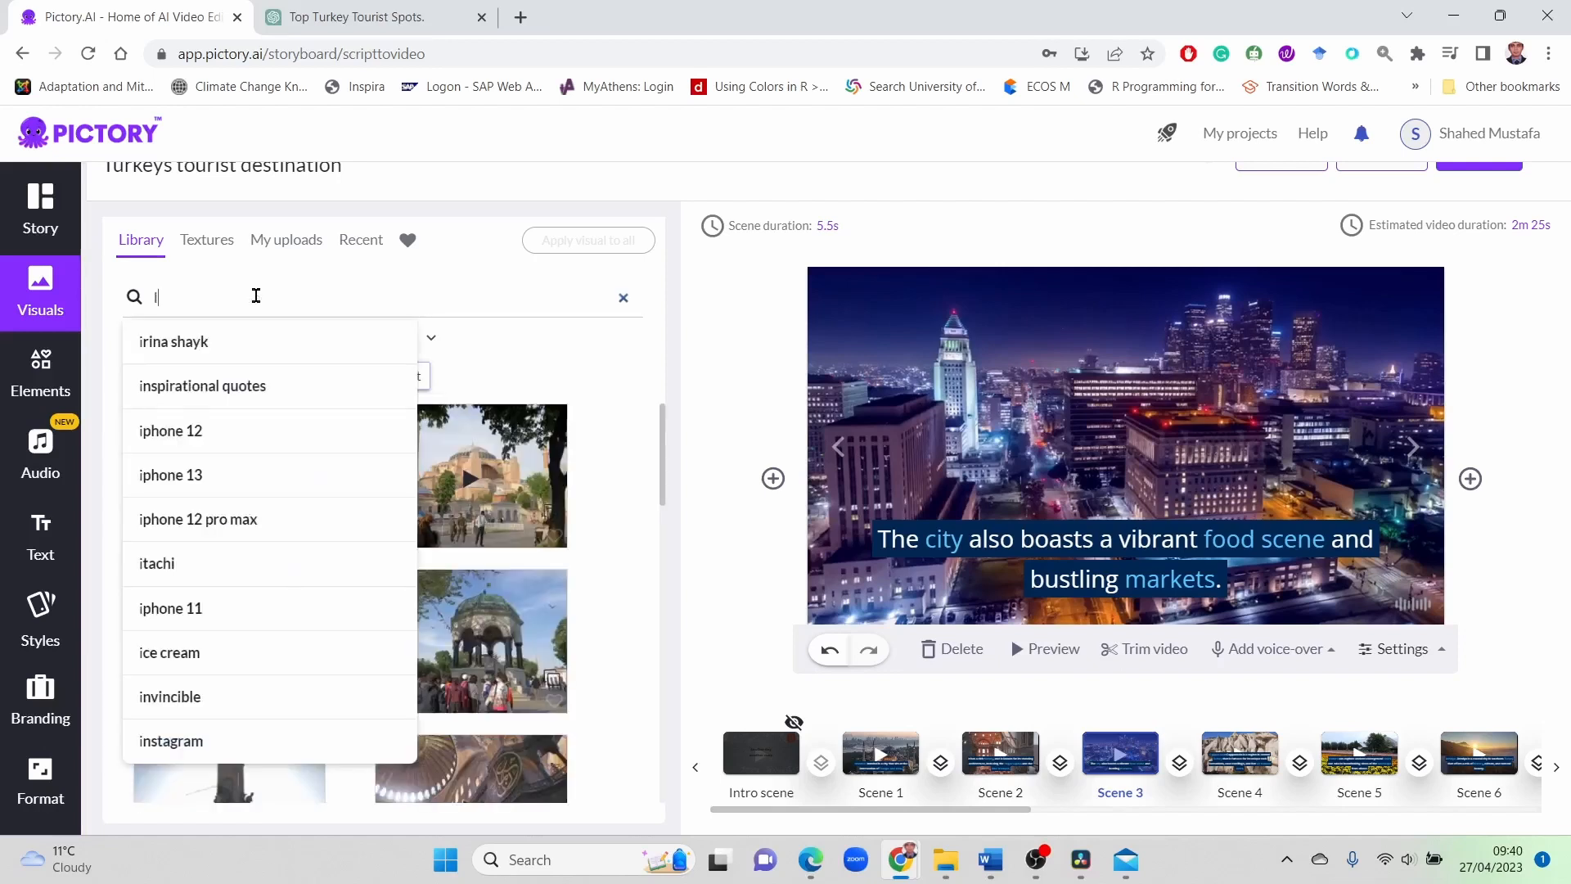
{"action": "type", "text": "anbul food"}
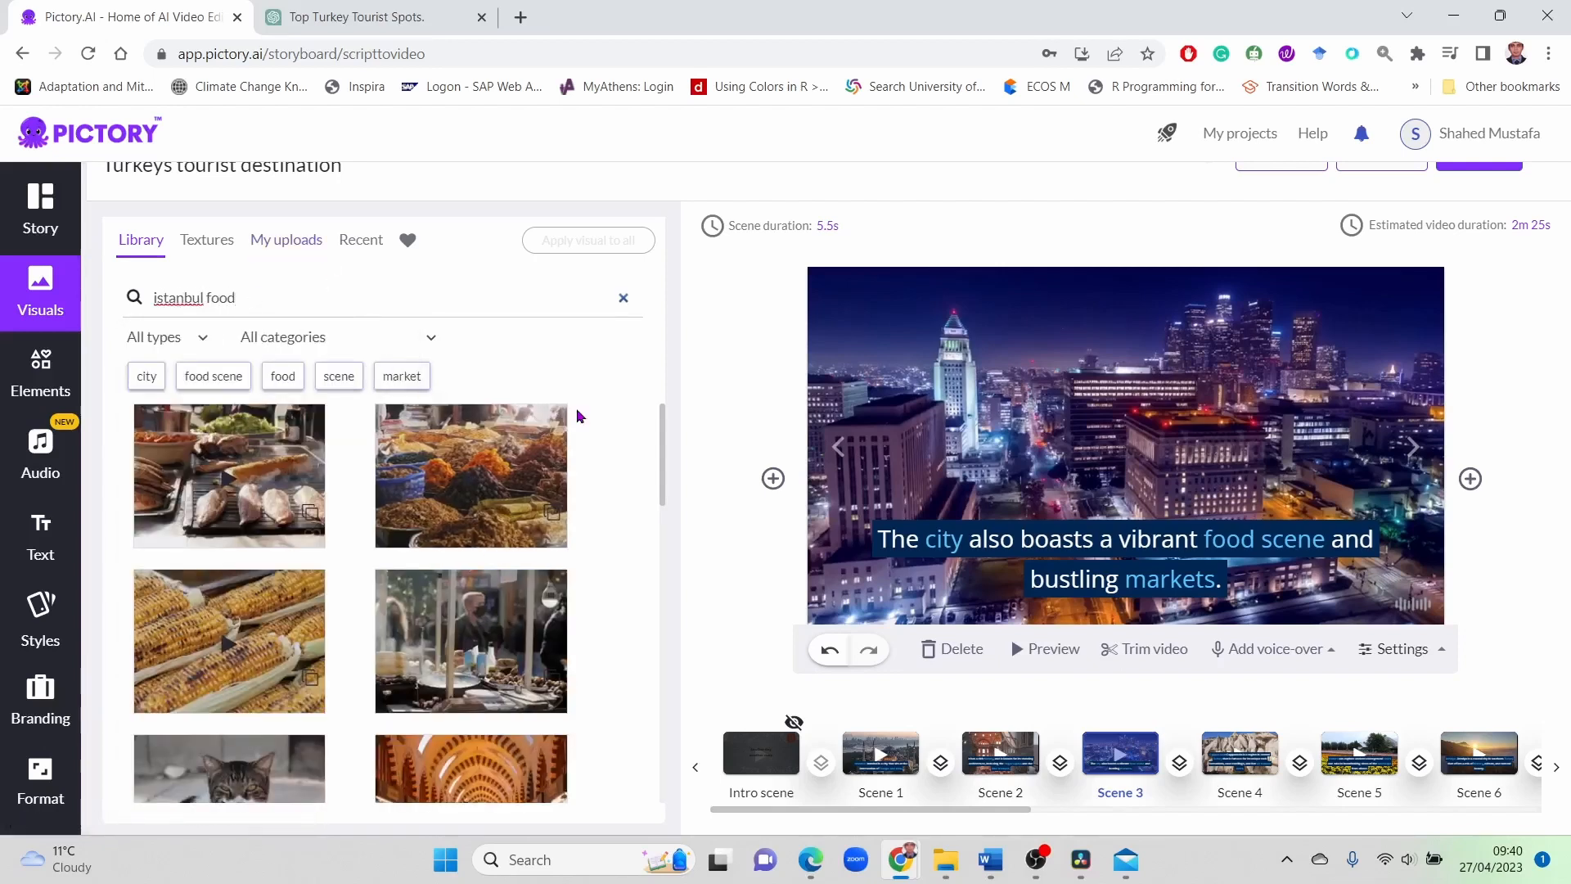
Browse the results and apply the 10-second clip of the spice and dried-fruit market stall to Scene 3
{"action": "scroll", "coordinate": [577, 458], "scroll_direction": "down", "scroll_amount": 1}
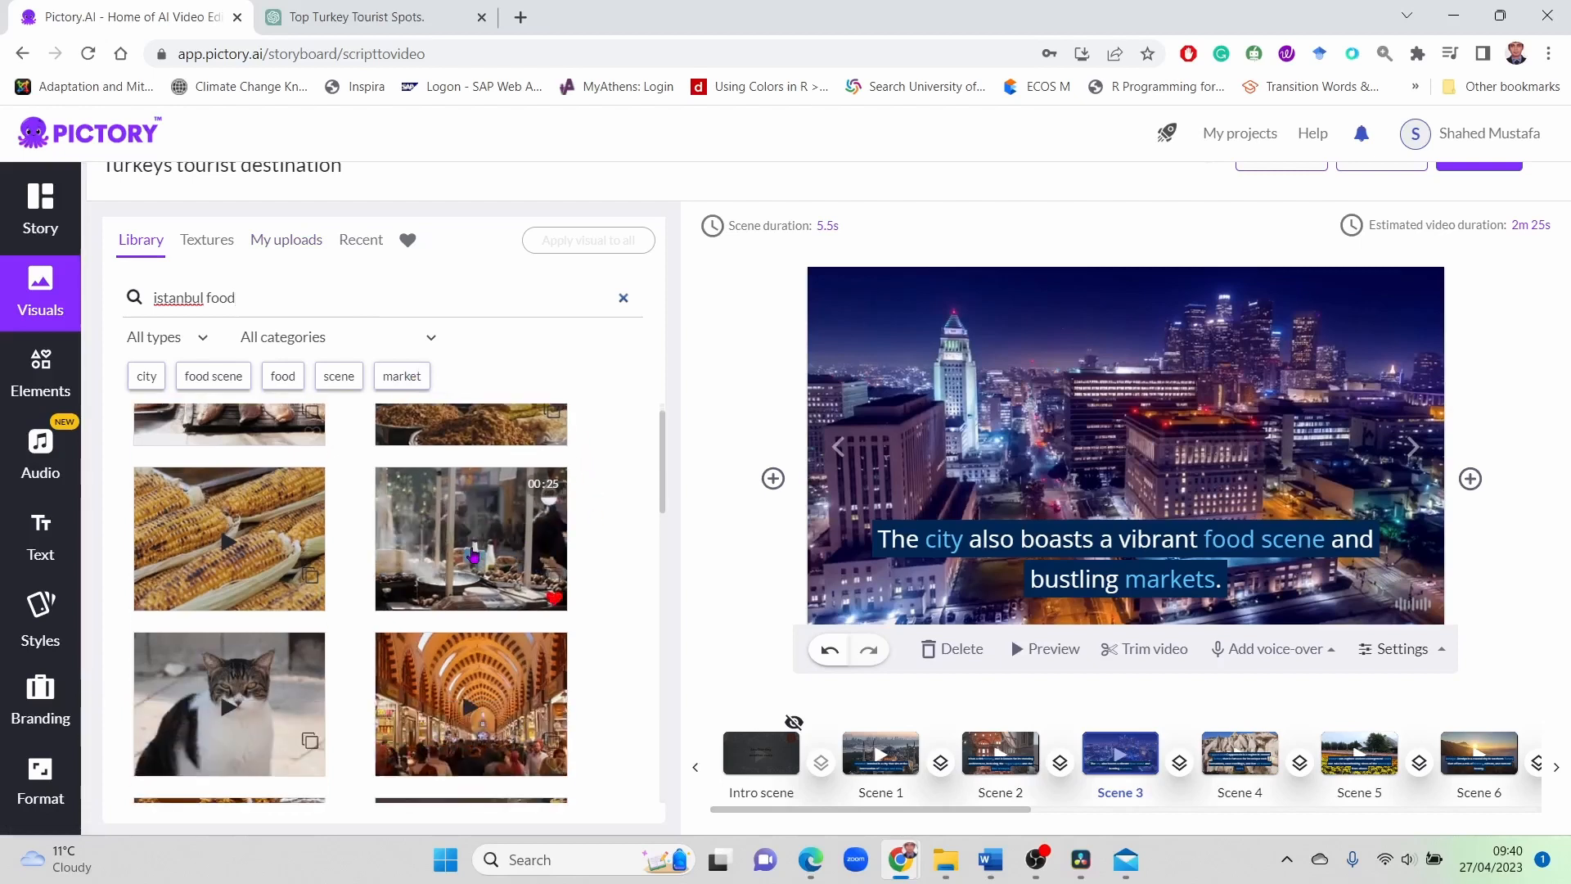
{"action": "scroll", "coordinate": [503, 565], "scroll_direction": "down", "scroll_amount": 2}
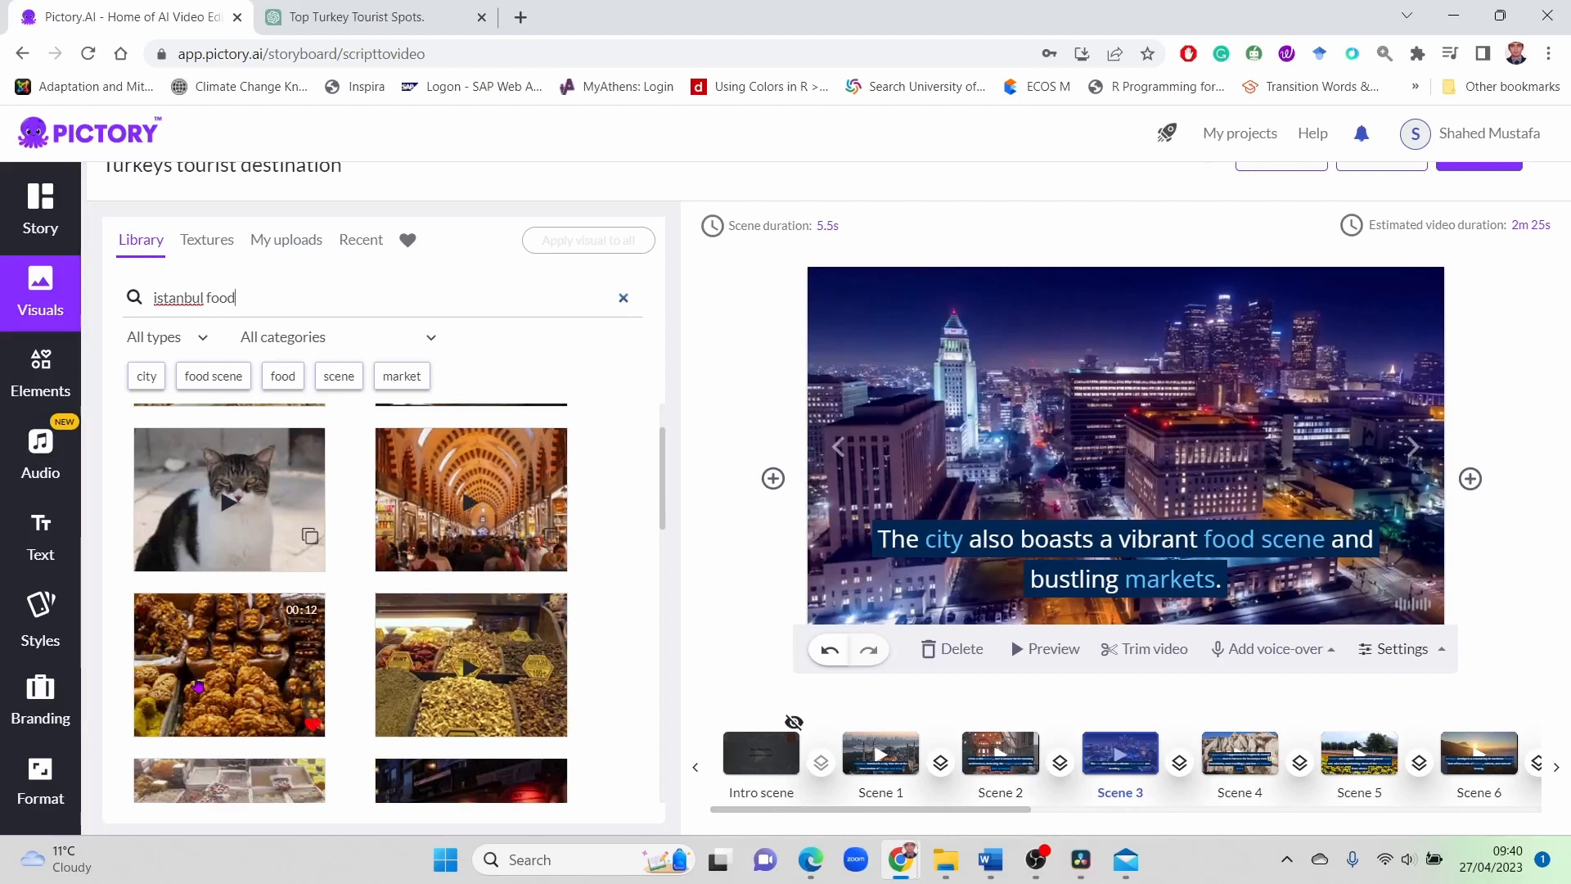
{"action": "scroll", "coordinate": [198, 685], "scroll_direction": "down", "scroll_amount": 4}
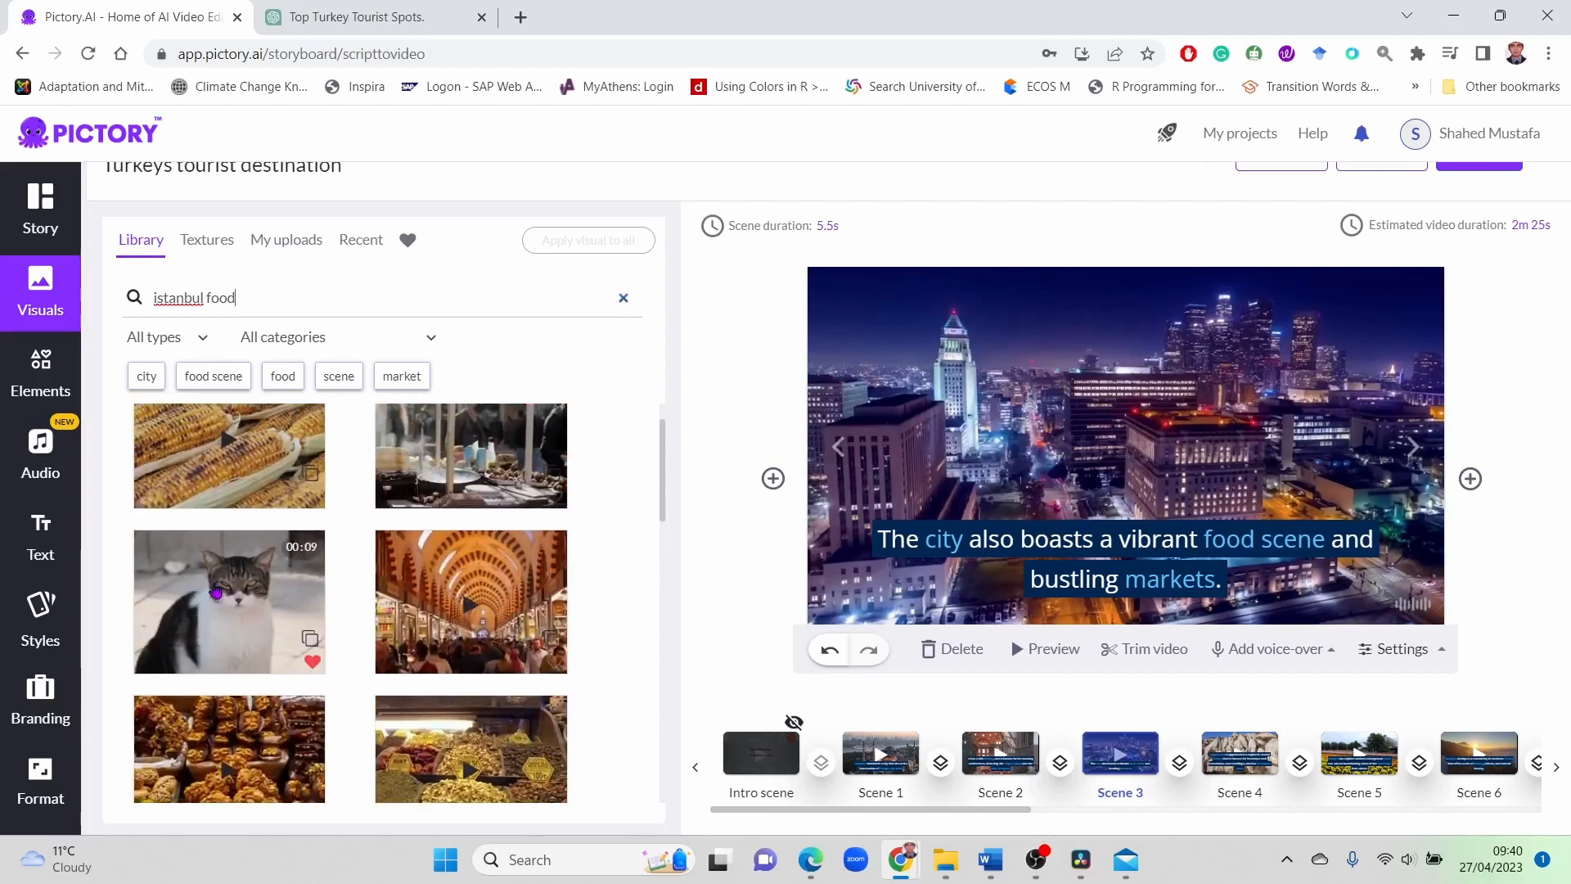
{"action": "scroll", "coordinate": [315, 418], "scroll_direction": "up", "scroll_amount": 3}
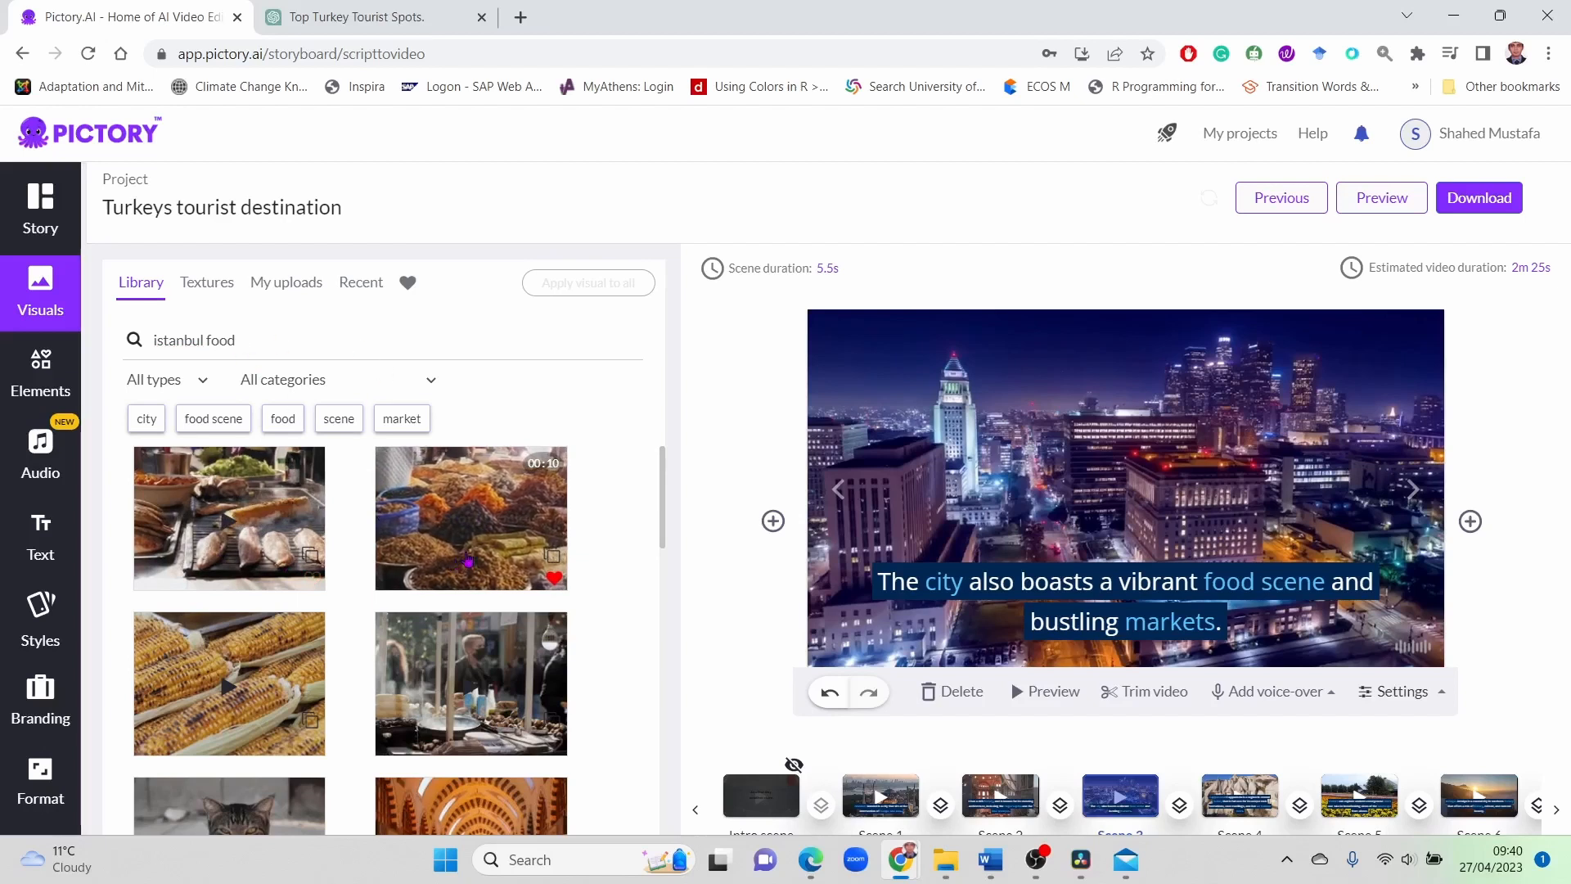
{"action": "left_click", "coordinate": [507, 562]}
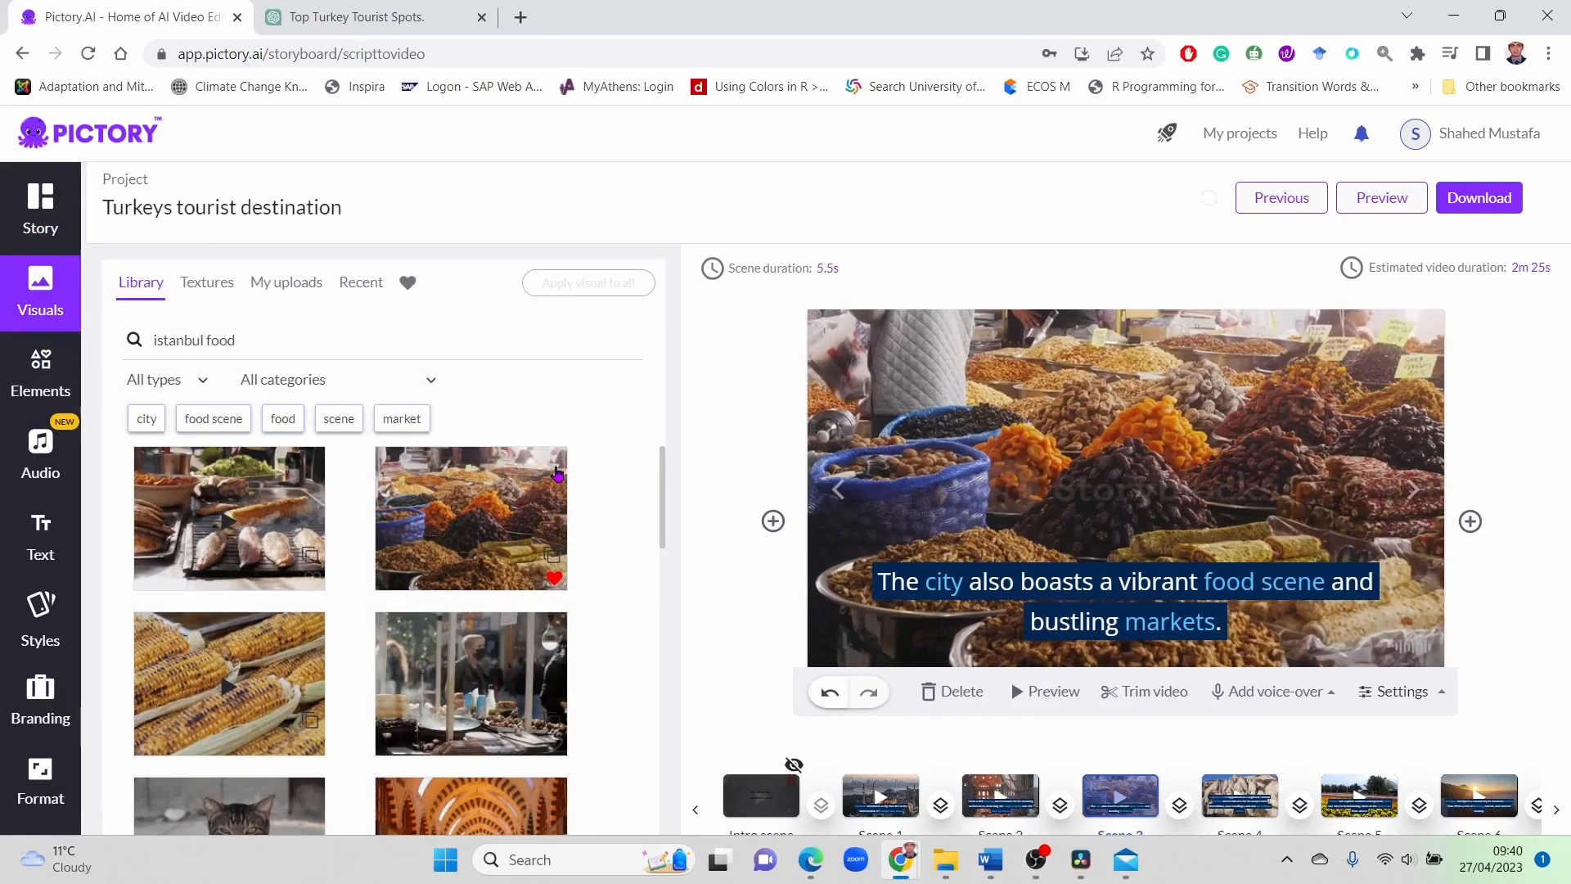
Set Scene 3's duration to 8 seconds for that scene only
{"action": "left_click", "coordinate": [52, 246]}
{"action": "left_click", "coordinate": [776, 269]}
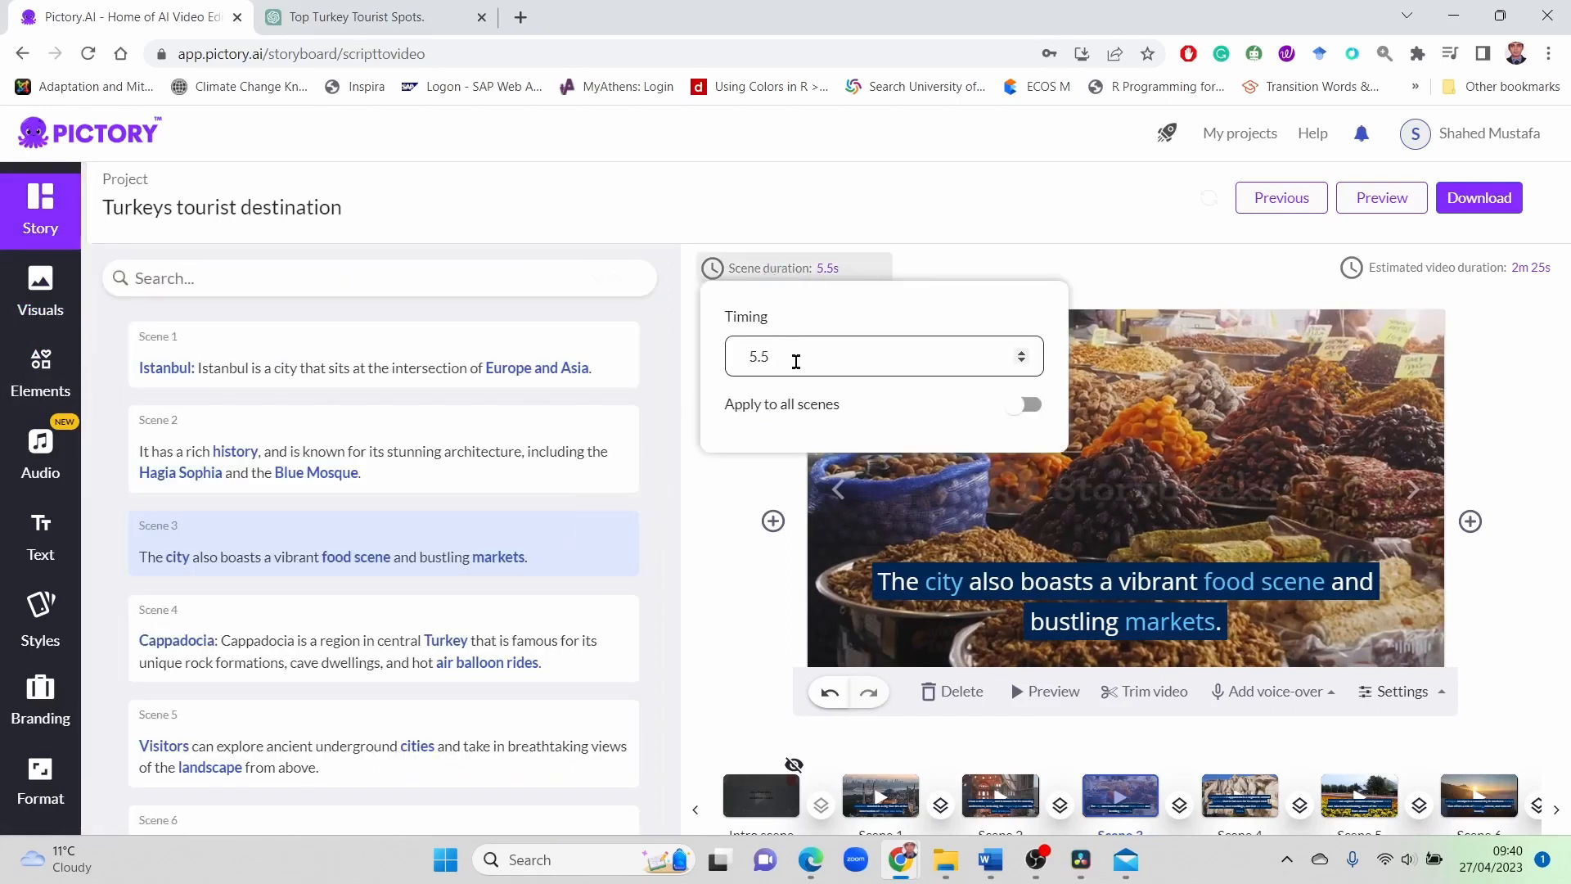
{"action": "left_click", "coordinate": [720, 356]}
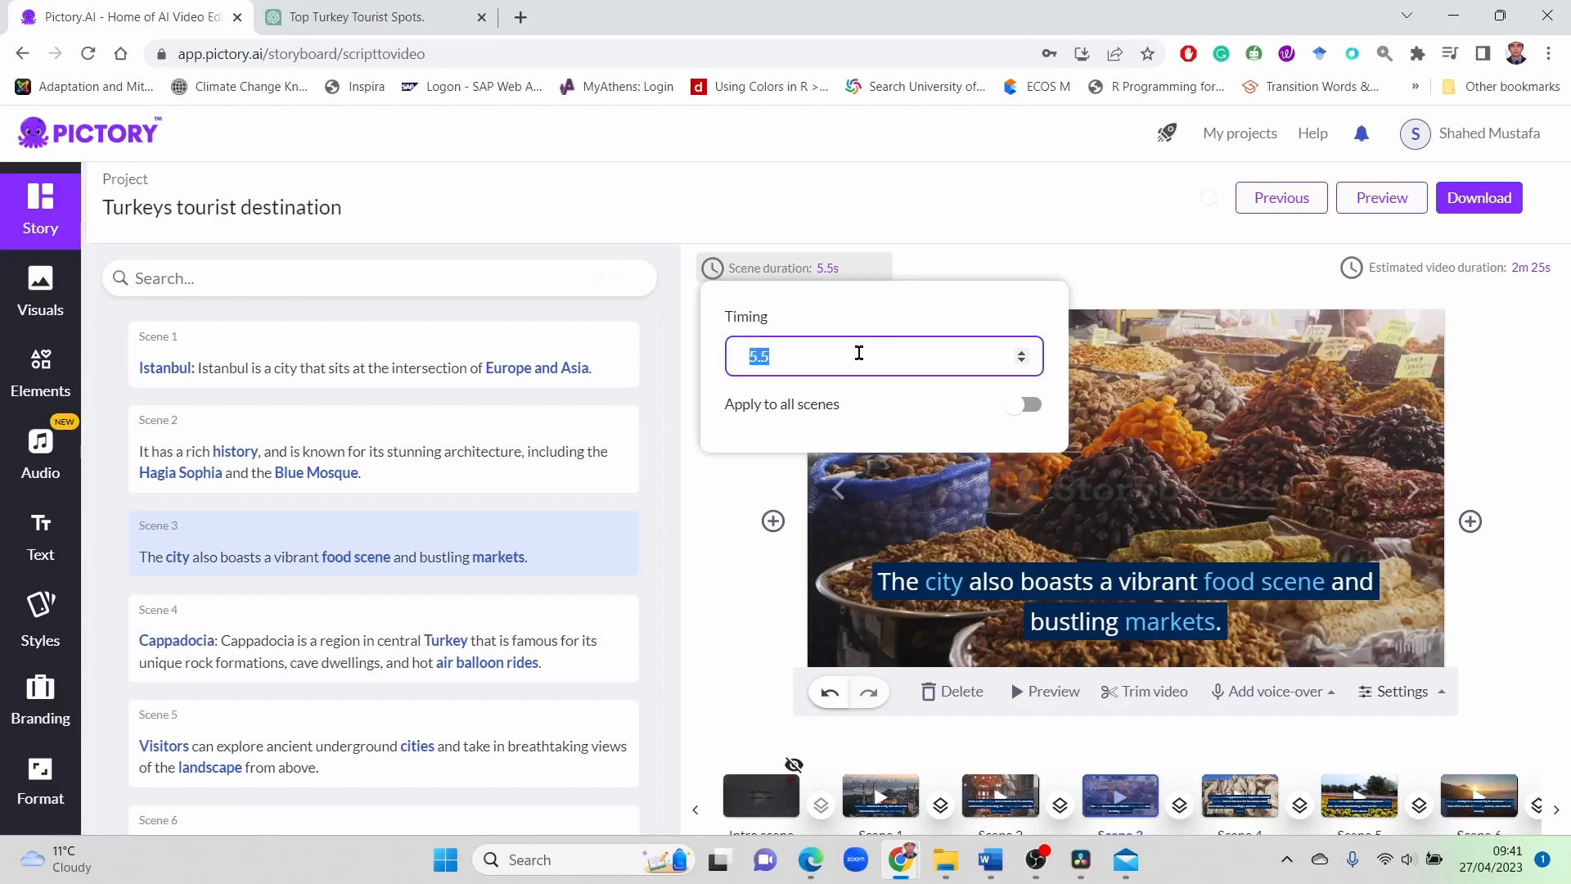
{"action": "type", "text": "8"}
{"action": "left_click", "coordinate": [583, 538]}
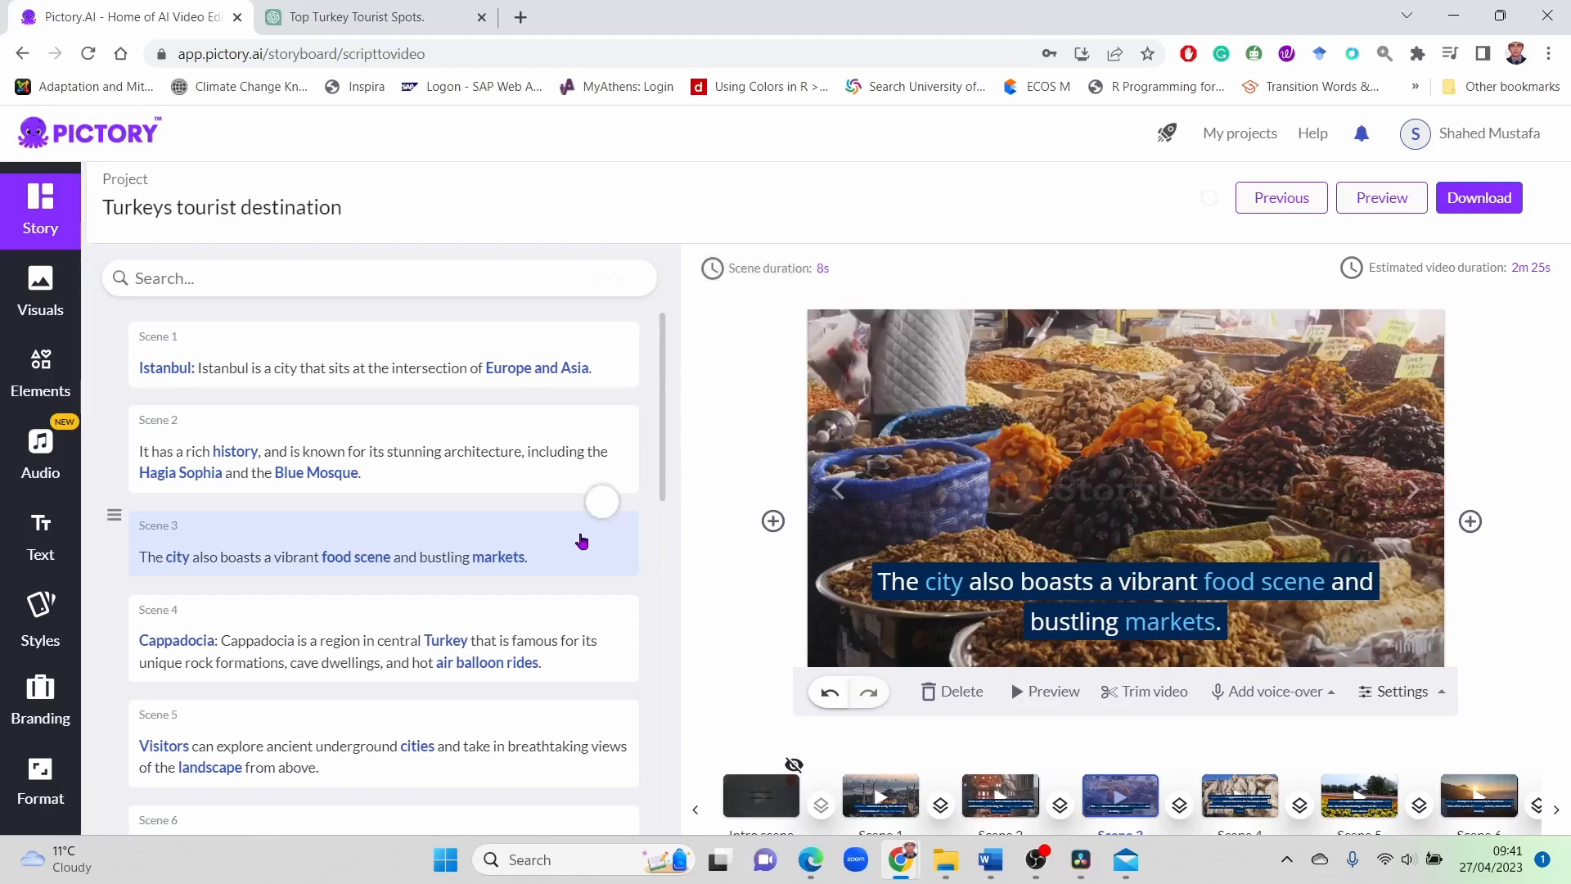
{"action": "left_click", "coordinate": [803, 276]}
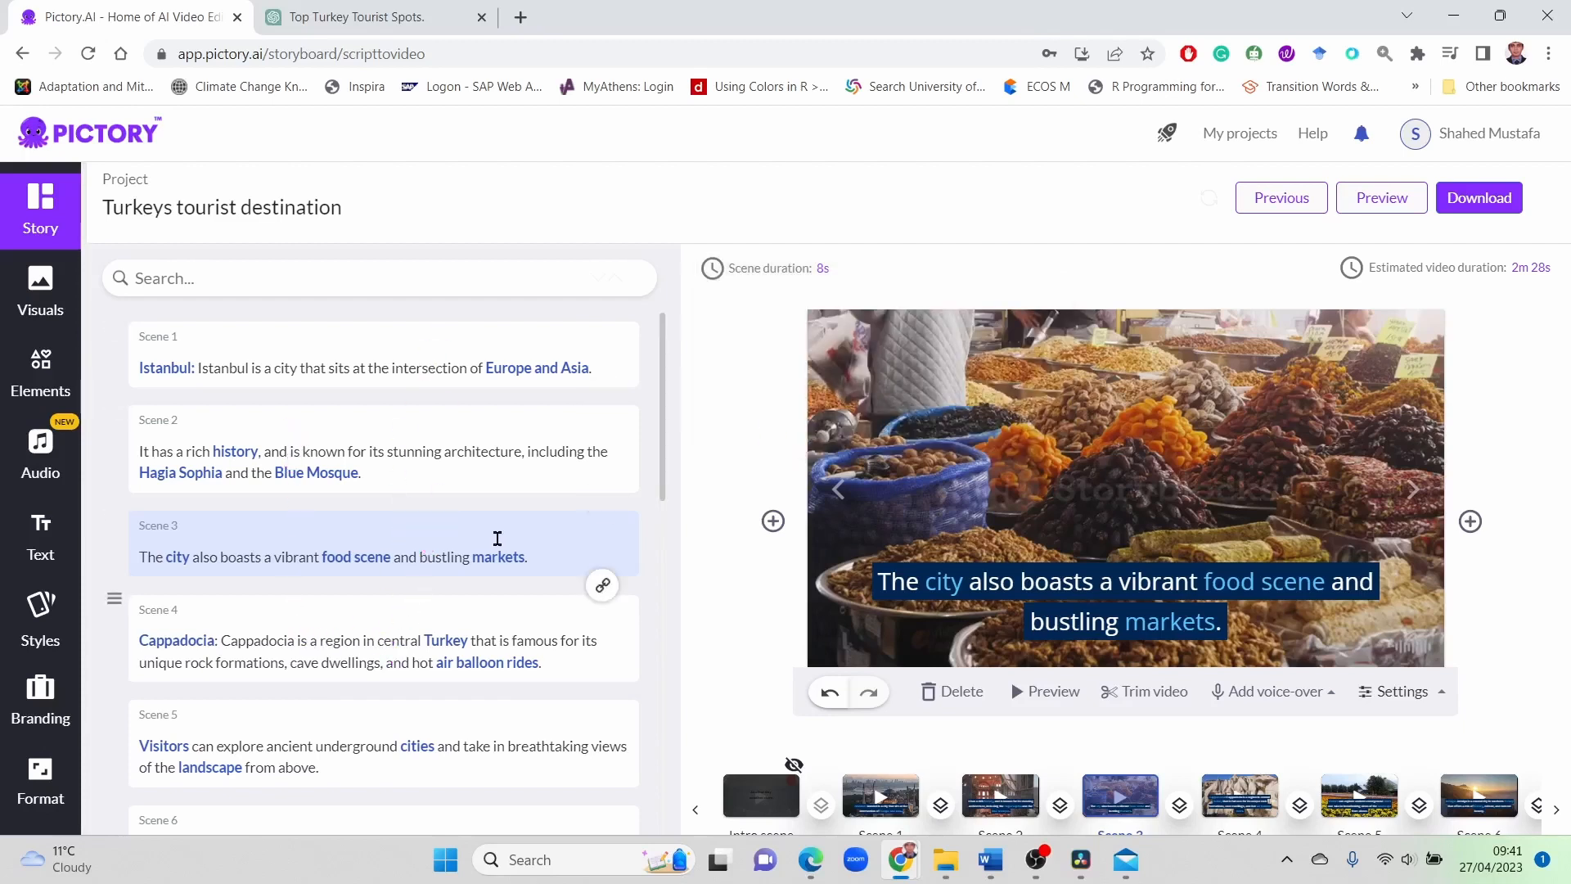
View Scene 4, return to Scene 3 and check its duration setting
{"action": "left_click", "coordinate": [225, 626]}
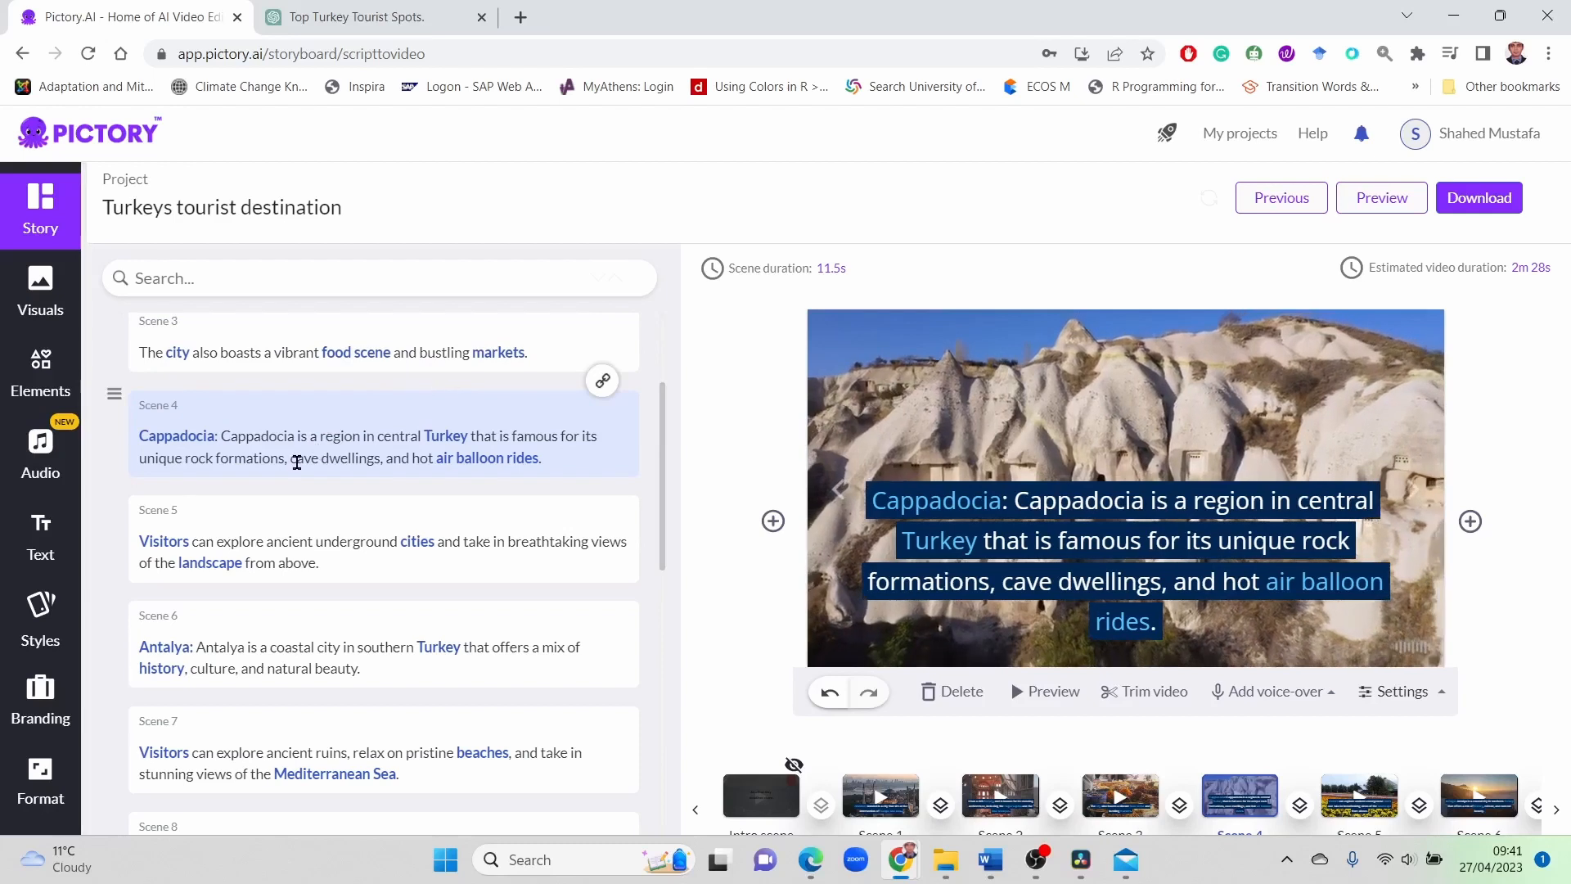
{"action": "scroll", "coordinate": [295, 458], "scroll_direction": "up", "scroll_amount": 3}
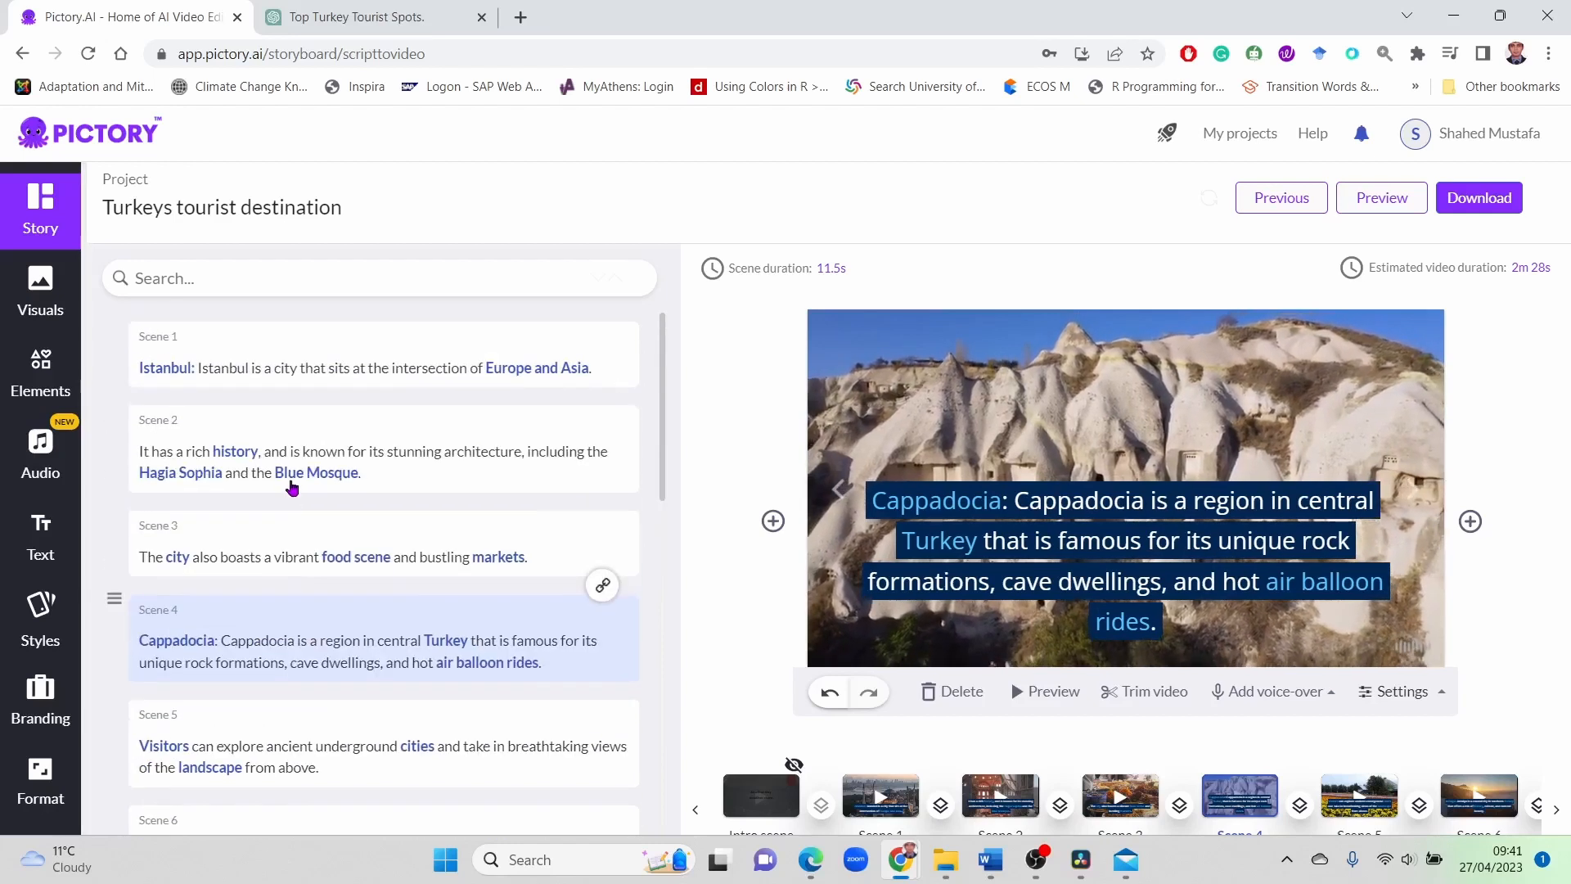
{"action": "left_click", "coordinate": [273, 548]}
{"action": "left_click", "coordinate": [774, 267]}
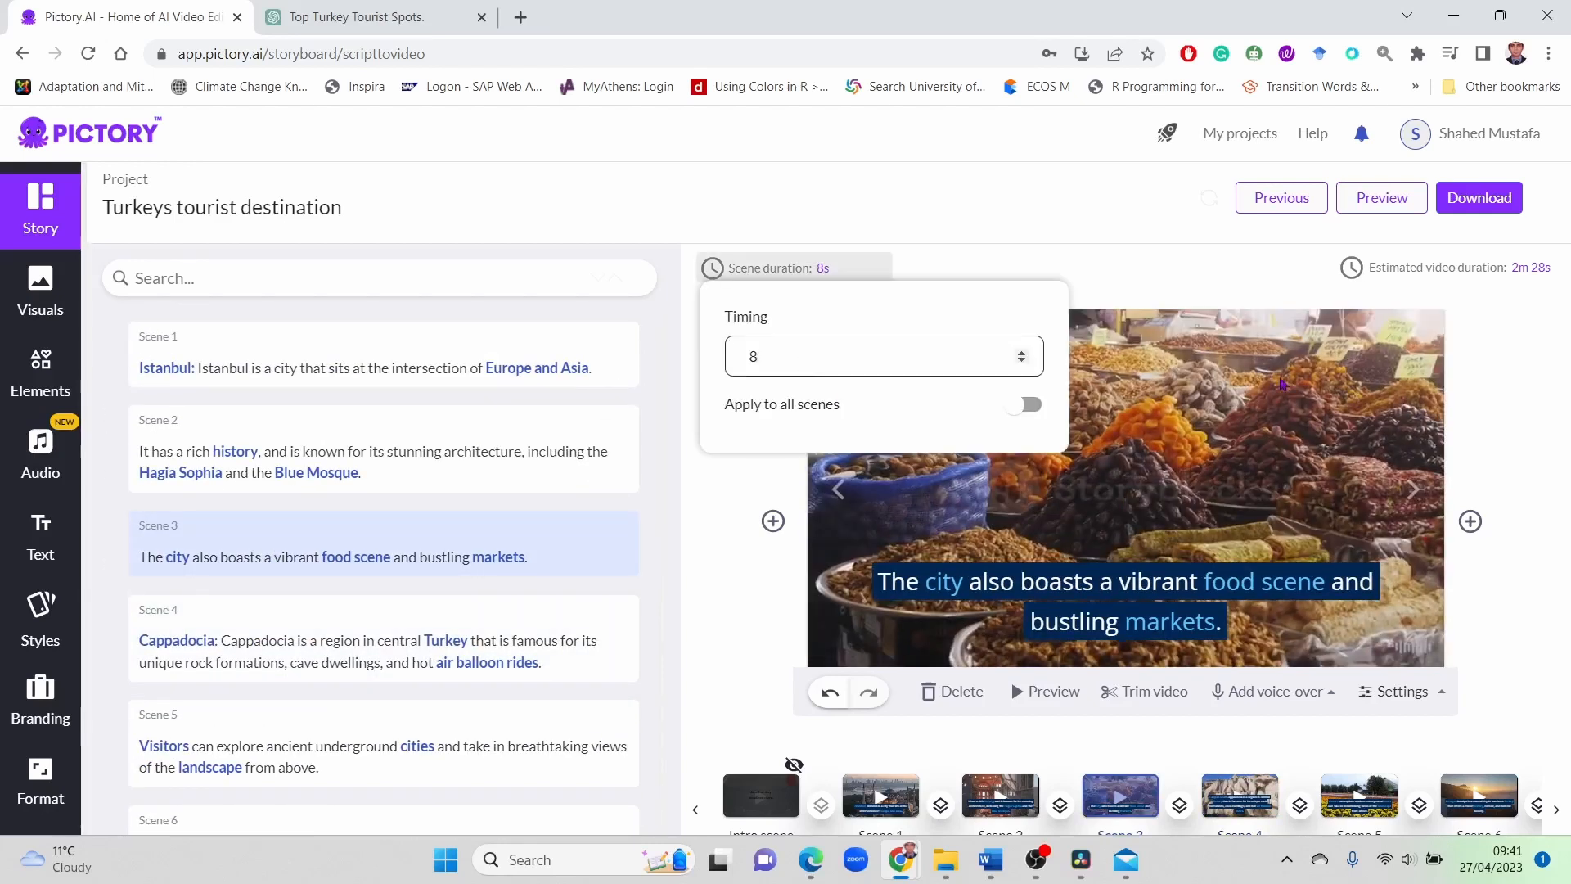
{"action": "left_click", "coordinate": [1186, 450]}
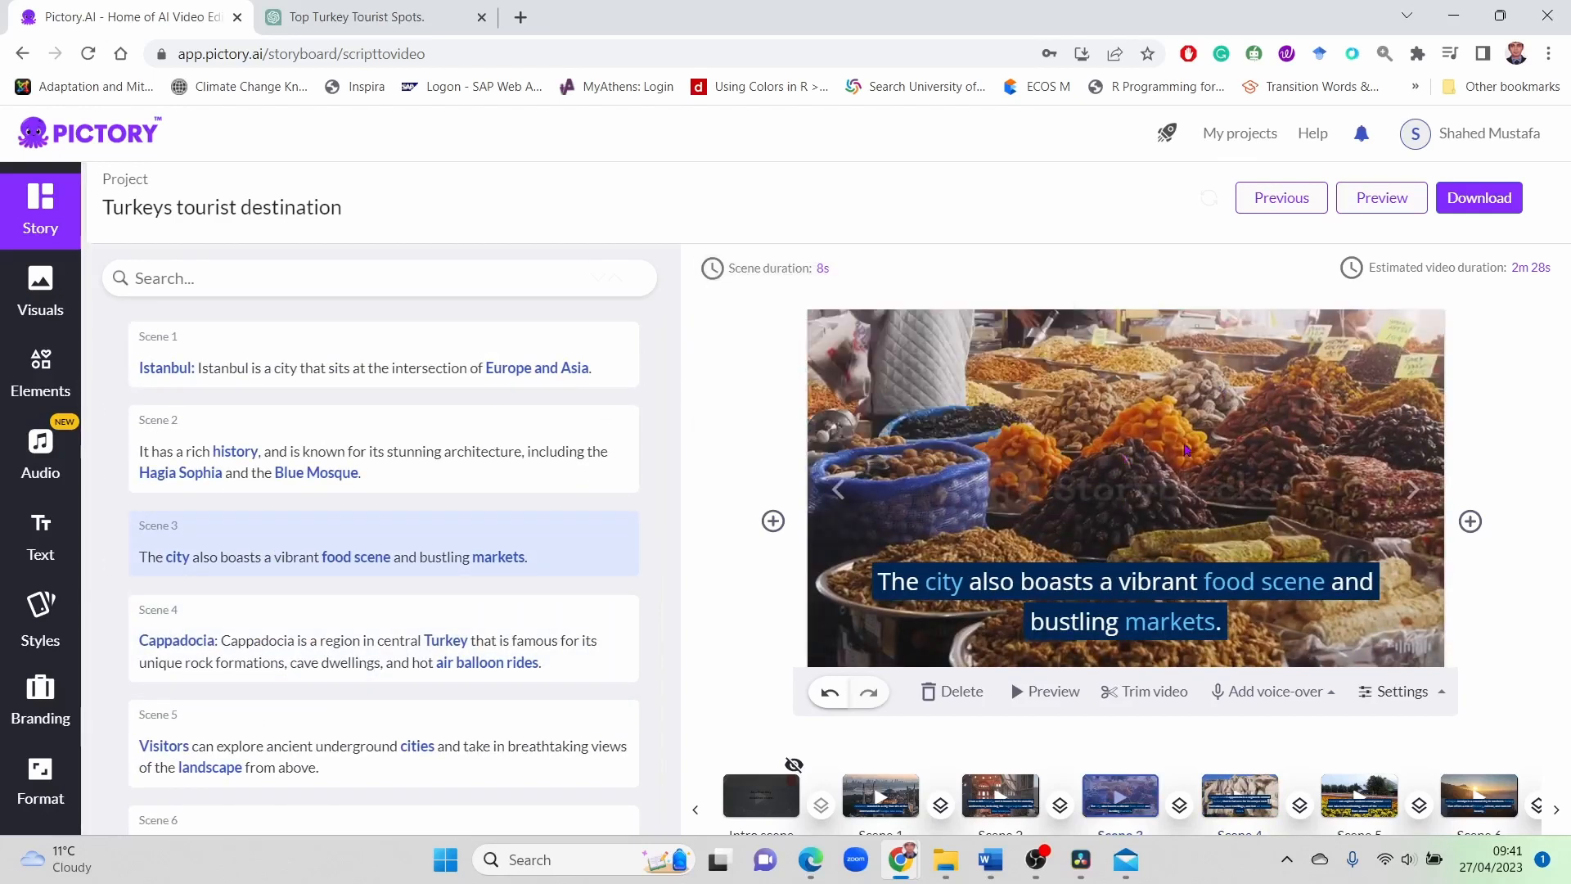
Set Scene 3's duration to 5 seconds without applying it to all scenes
{"action": "left_click", "coordinate": [791, 276]}
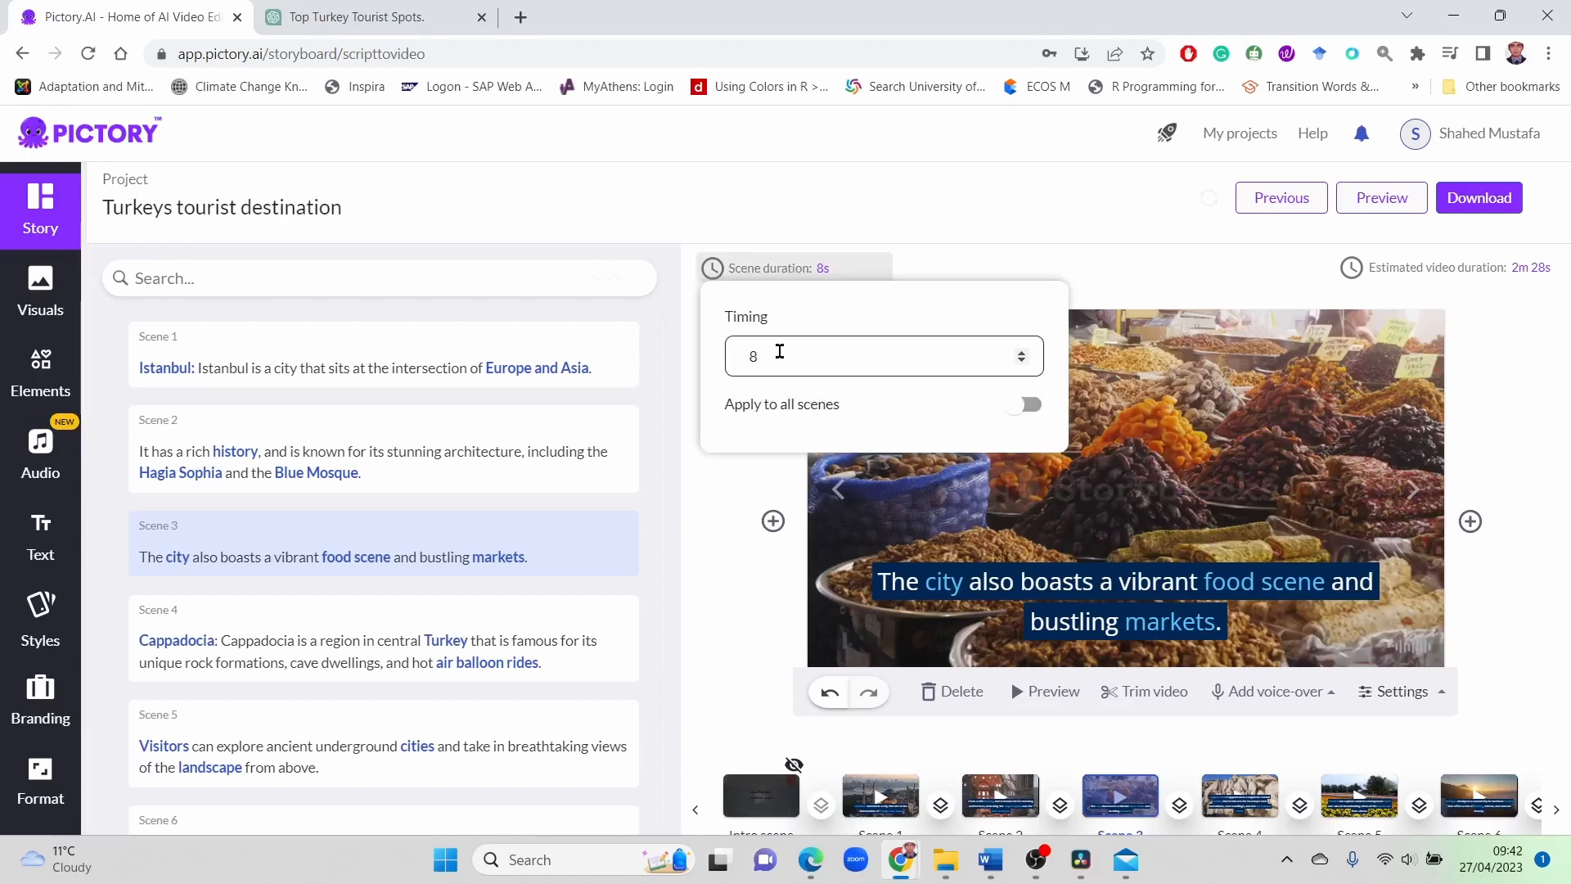
{"action": "key", "text": "BackSpace"}
{"action": "type", "text": "5"}
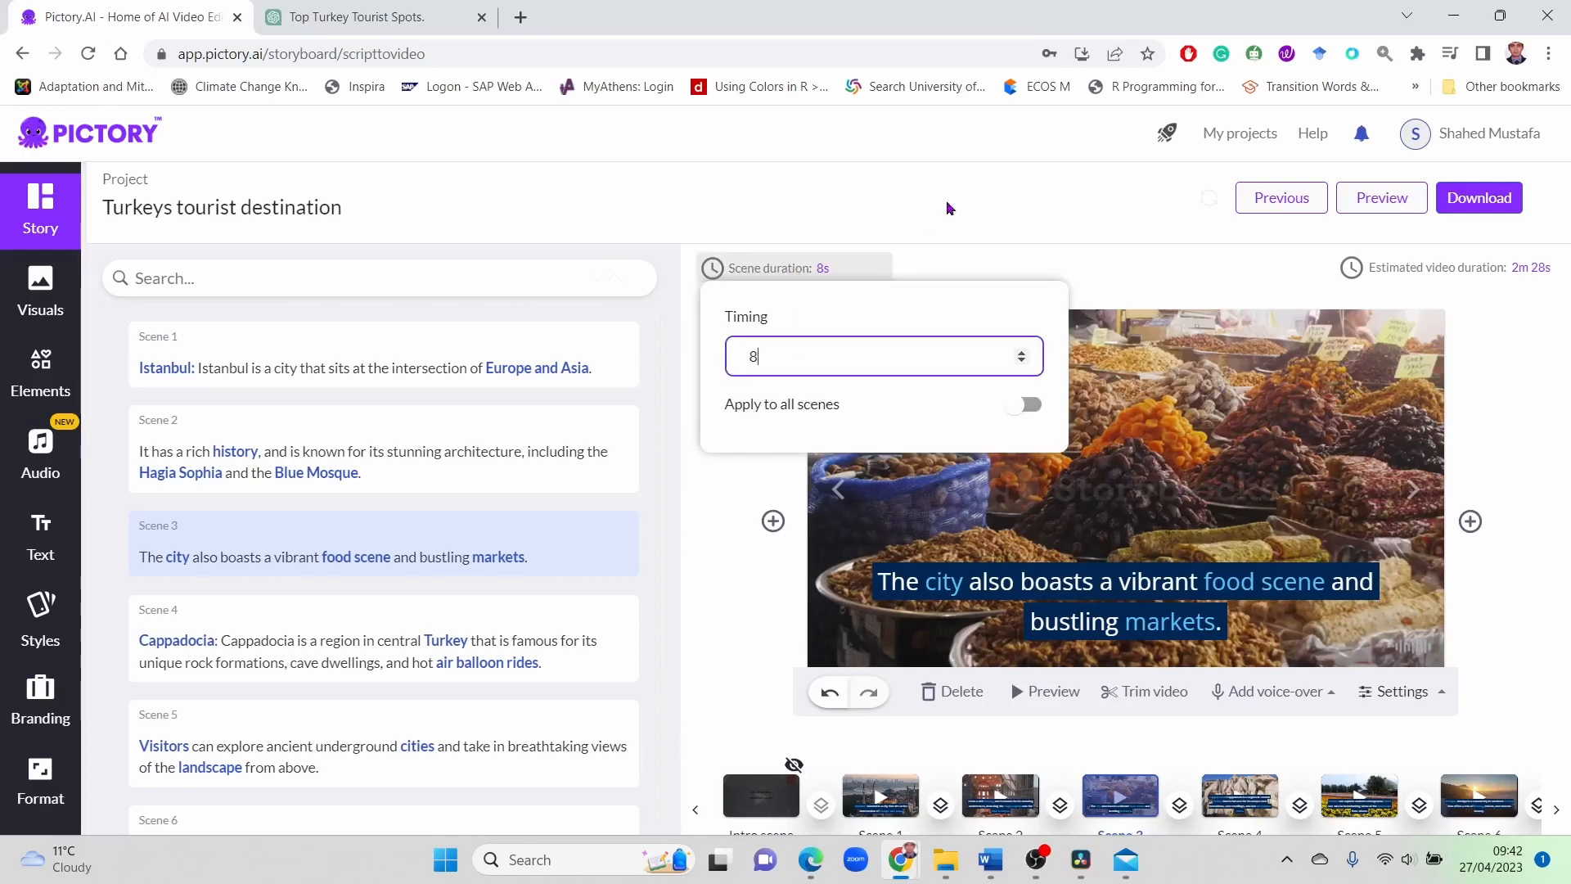
{"action": "left_click", "coordinate": [943, 197]}
Check Scene 3's visual, text and audio settings, and restore its duration to 8 seconds
{"action": "left_click", "coordinate": [1401, 691]}
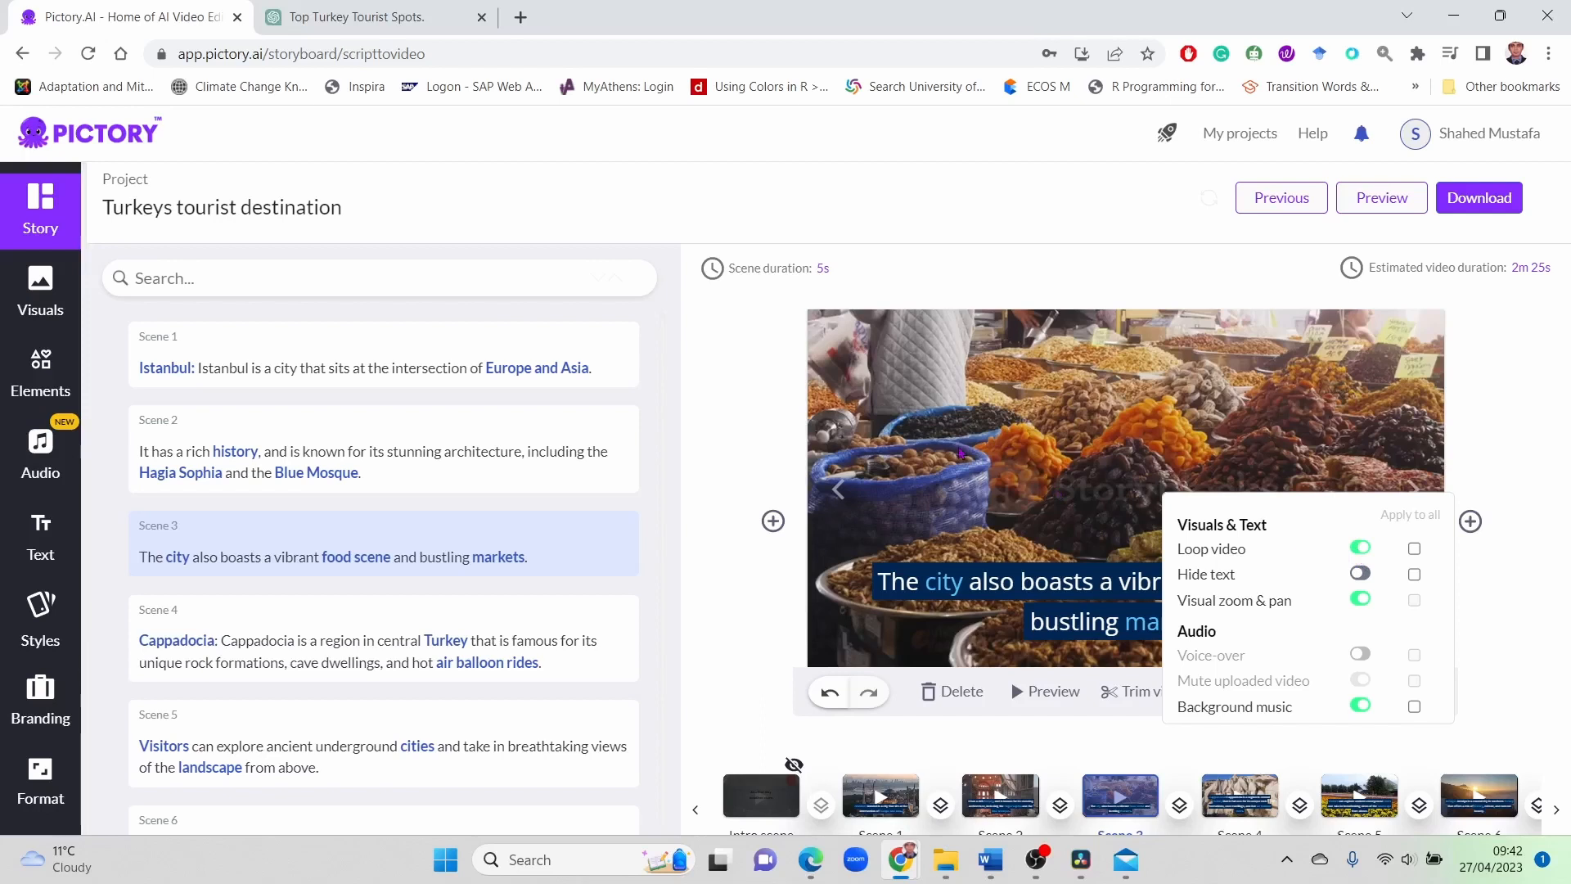
{"action": "left_click", "coordinate": [928, 218]}
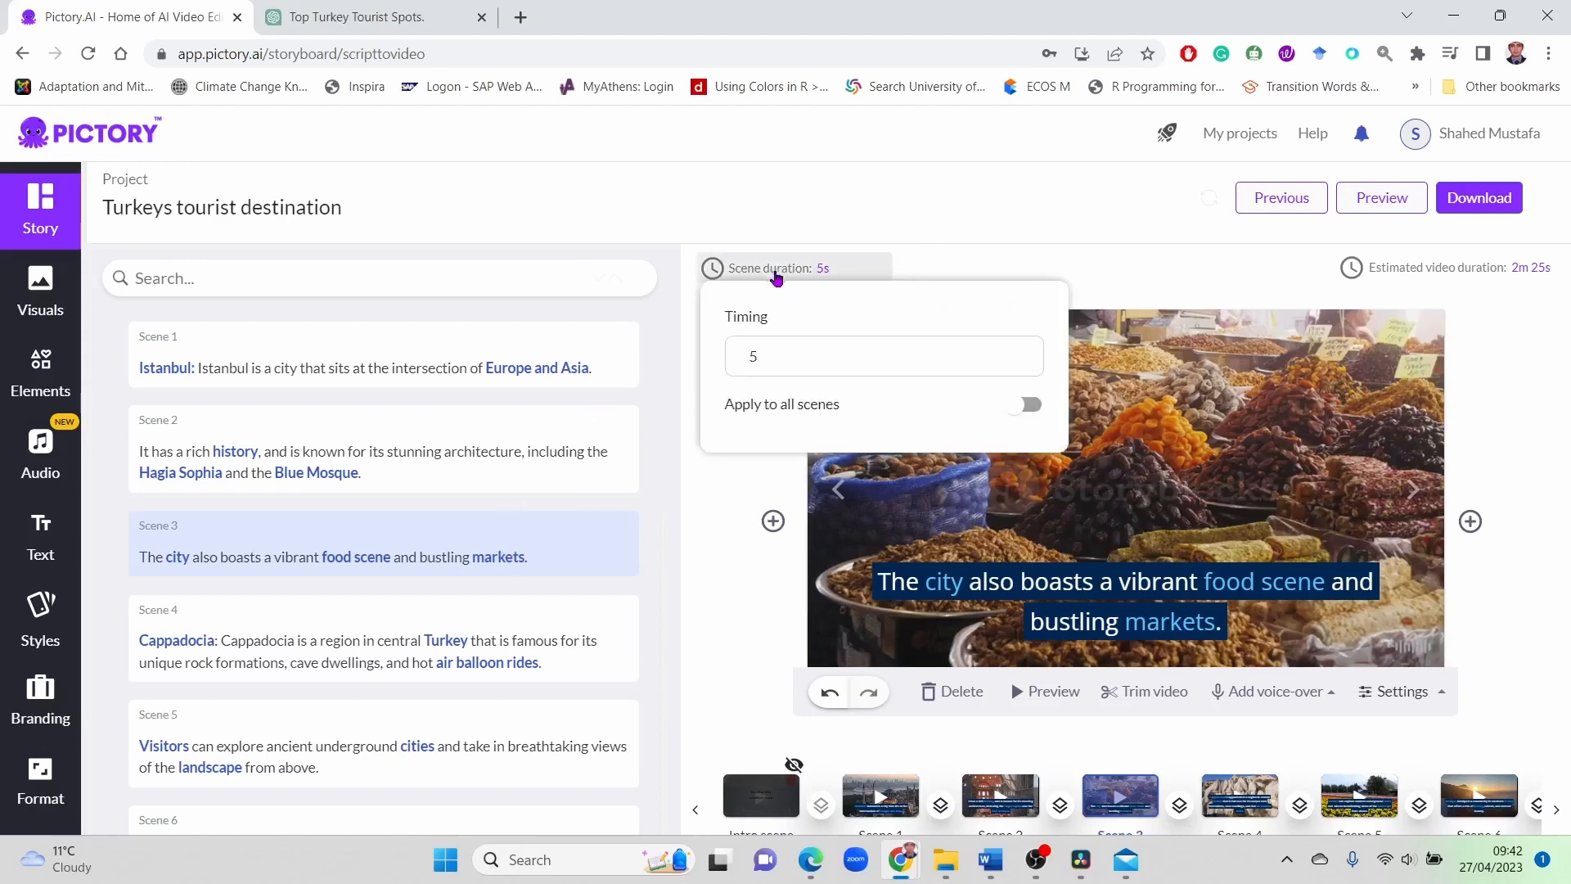
{"action": "mouse_move", "coordinate": [859, 281]}
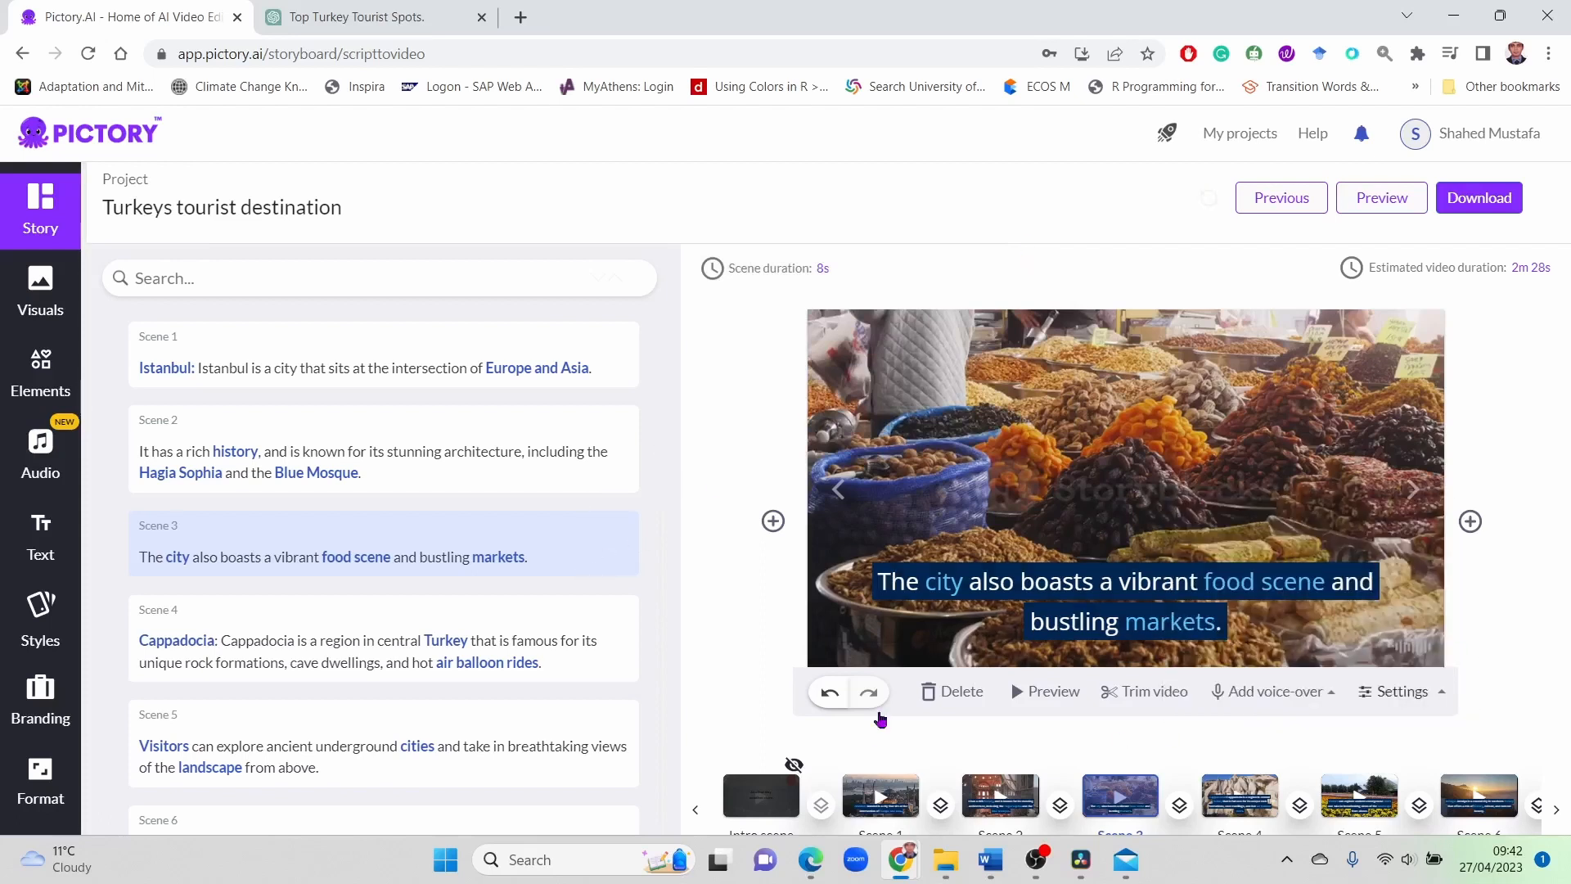
Split Scene 4 after "cave dwellings," so that "and hot air balloon rides." forms its own scene
{"action": "left_click", "coordinate": [332, 650]}
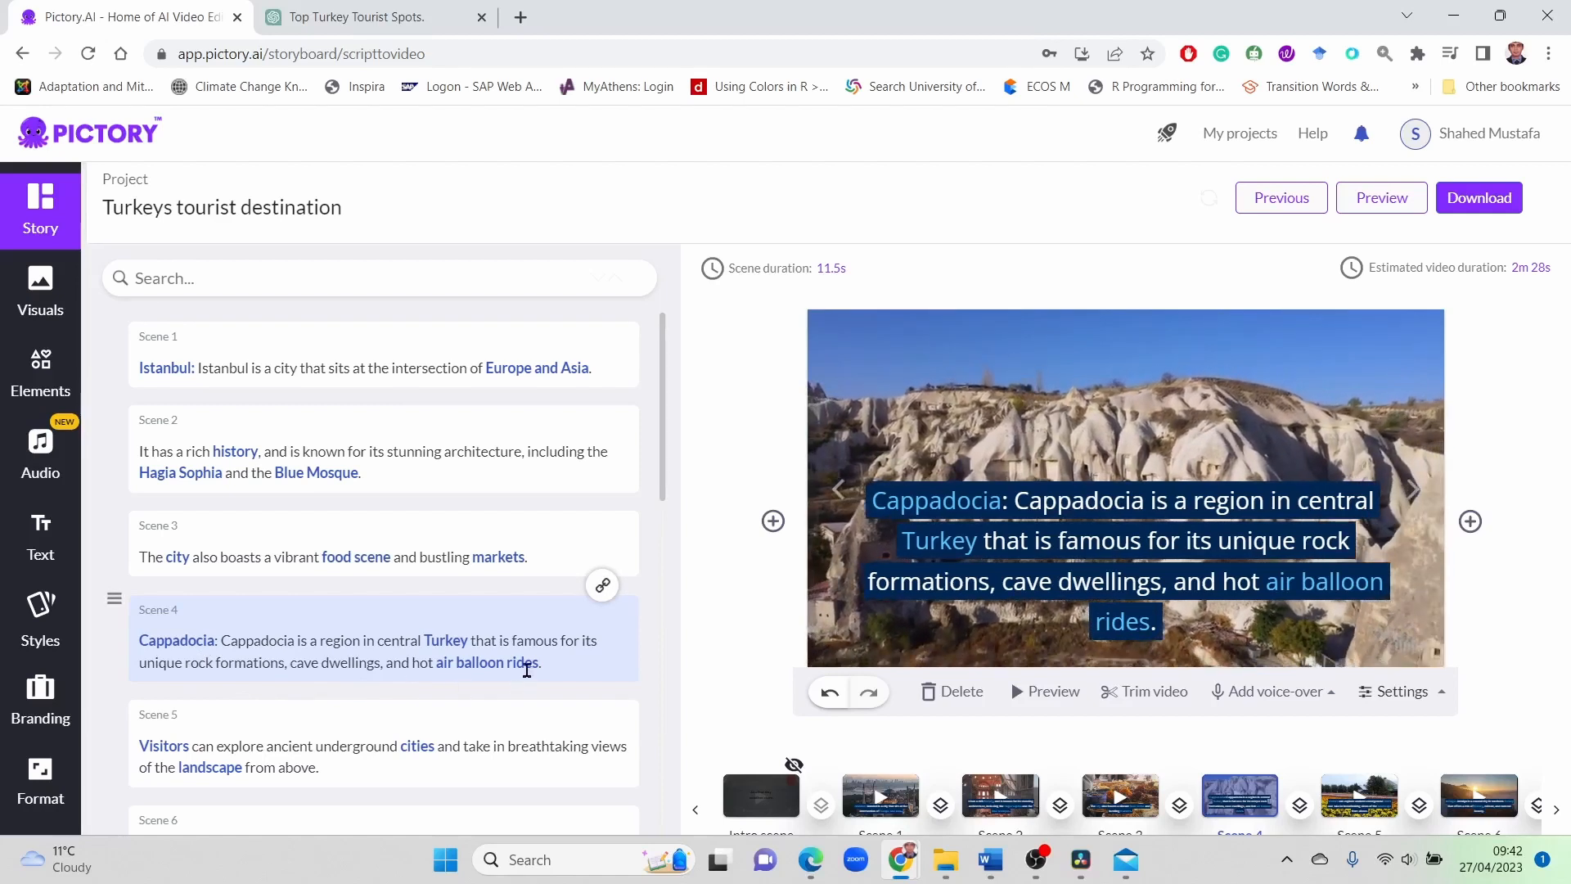
{"action": "scroll", "coordinate": [508, 646], "scroll_direction": "down", "scroll_amount": 4}
{"action": "scroll", "coordinate": [495, 630], "scroll_direction": "up", "scroll_amount": 3}
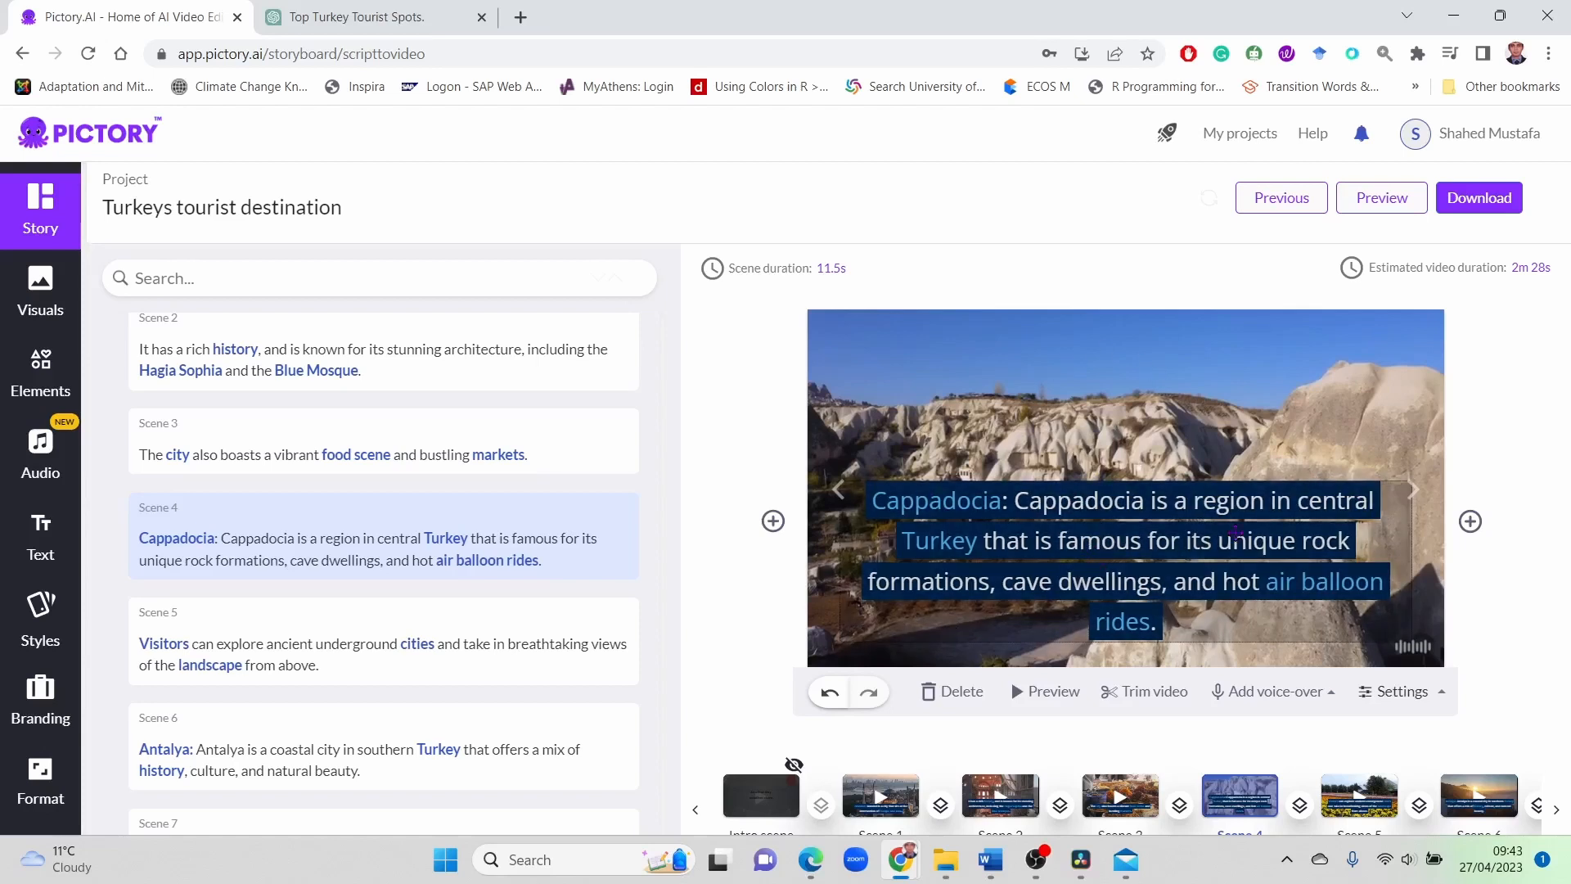
{"action": "right_click", "coordinate": [1162, 551]}
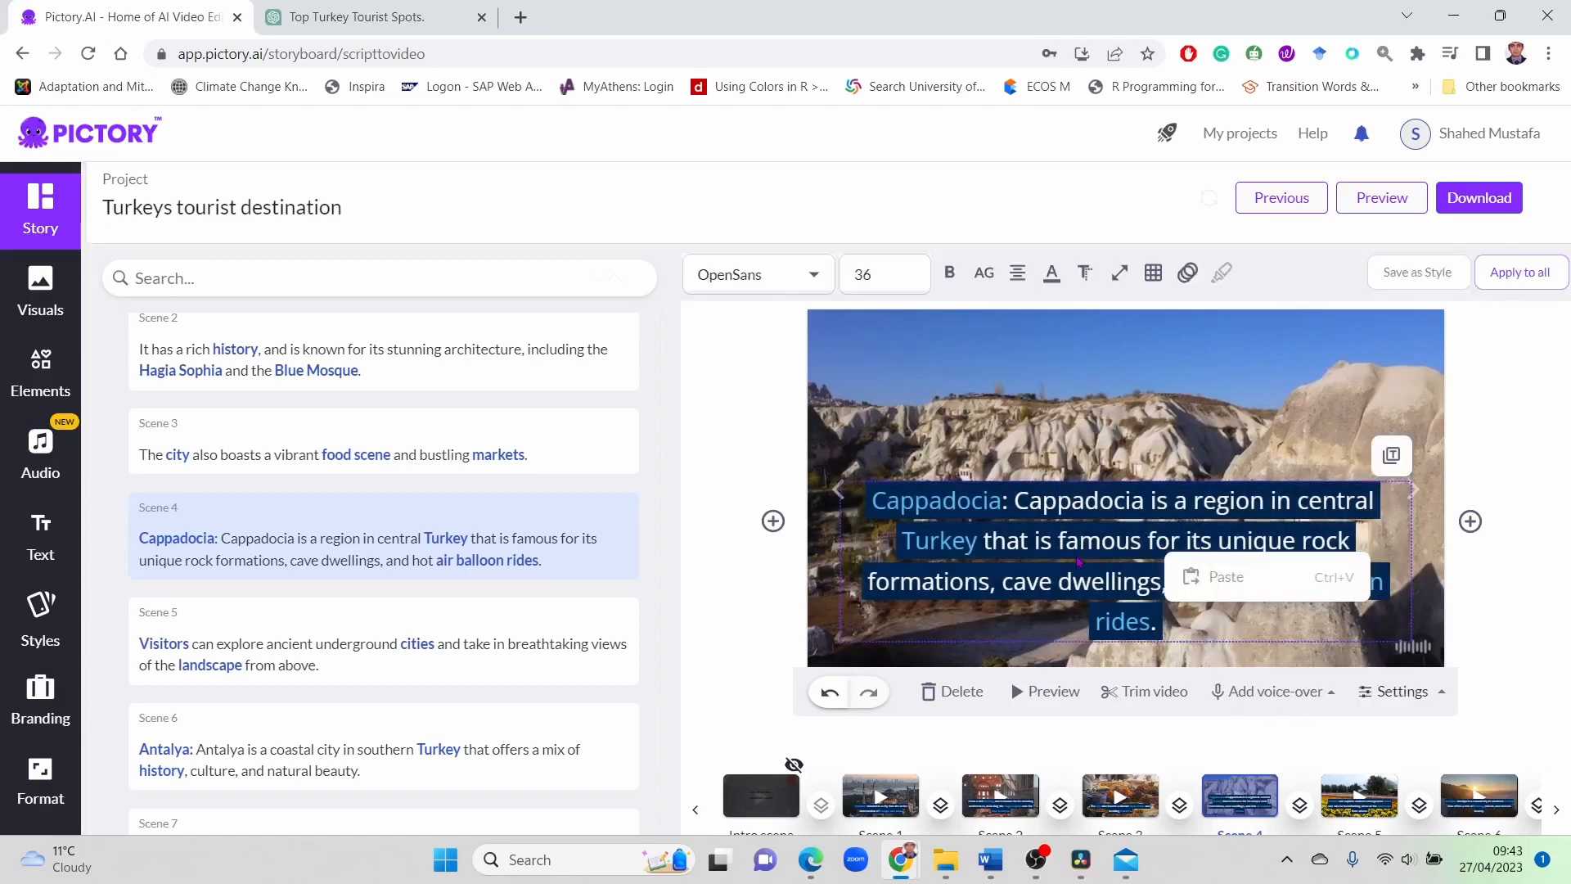
{"action": "left_click", "coordinate": [763, 475]}
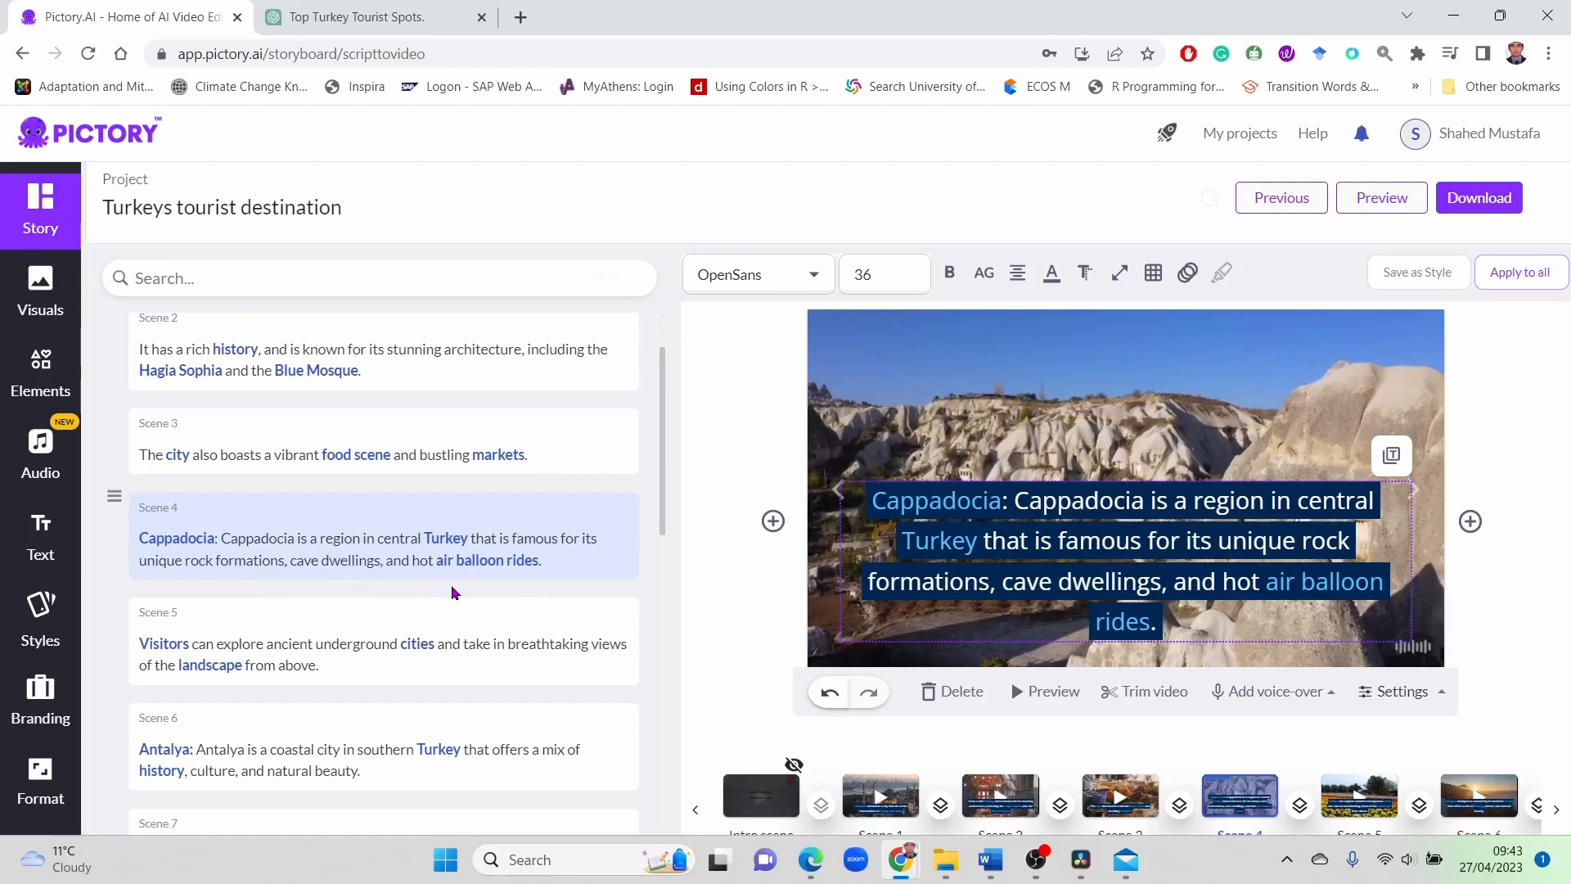
{"action": "left_click", "coordinate": [385, 561]}
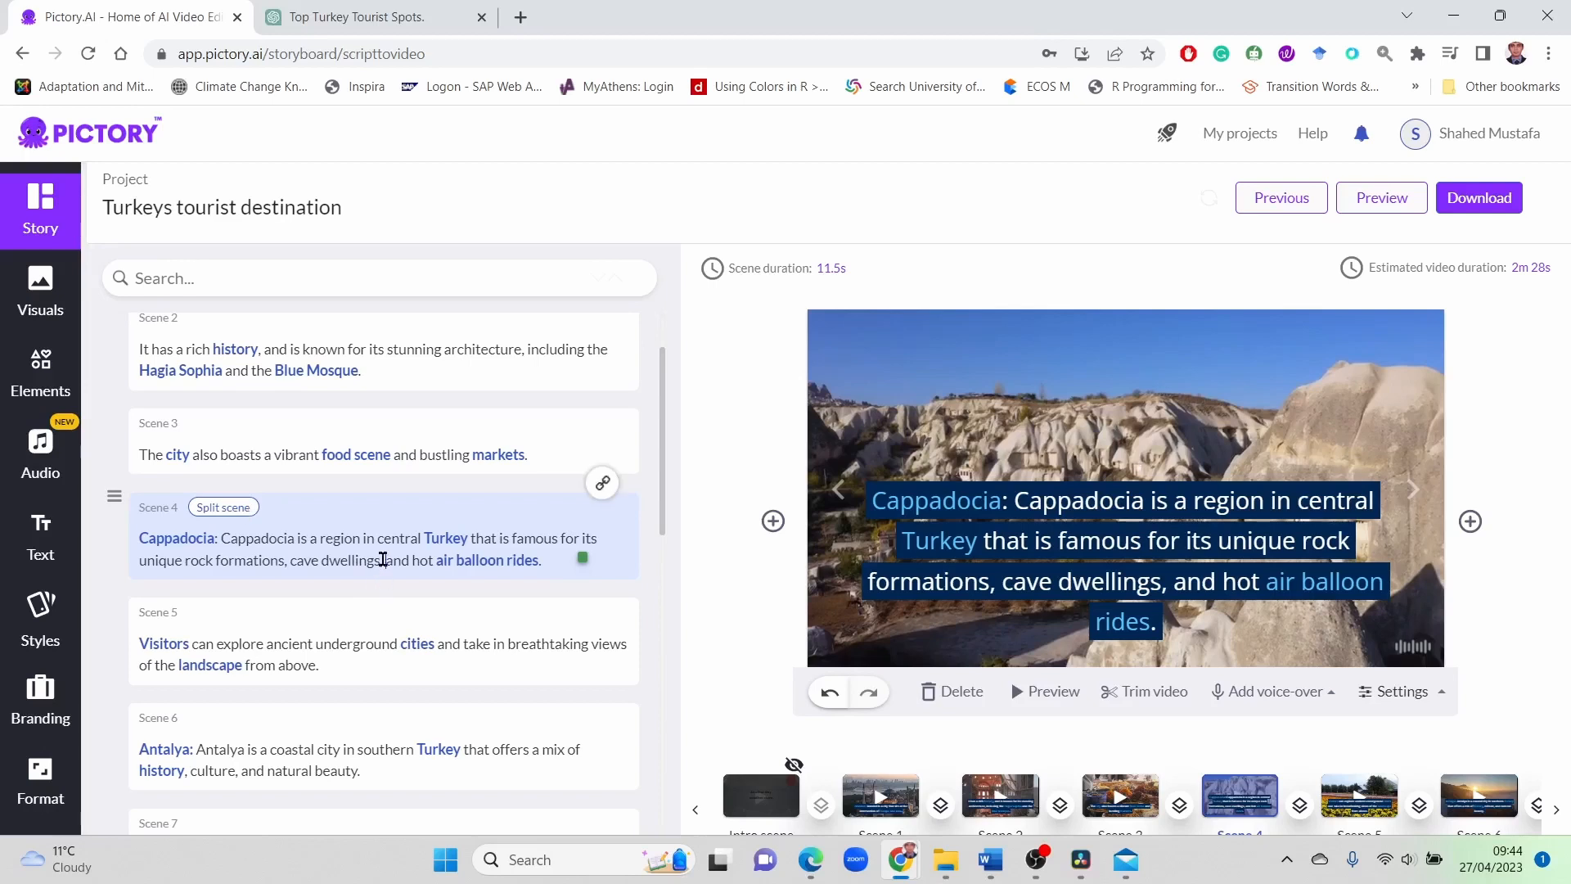
{"action": "left_click", "coordinate": [222, 507]}
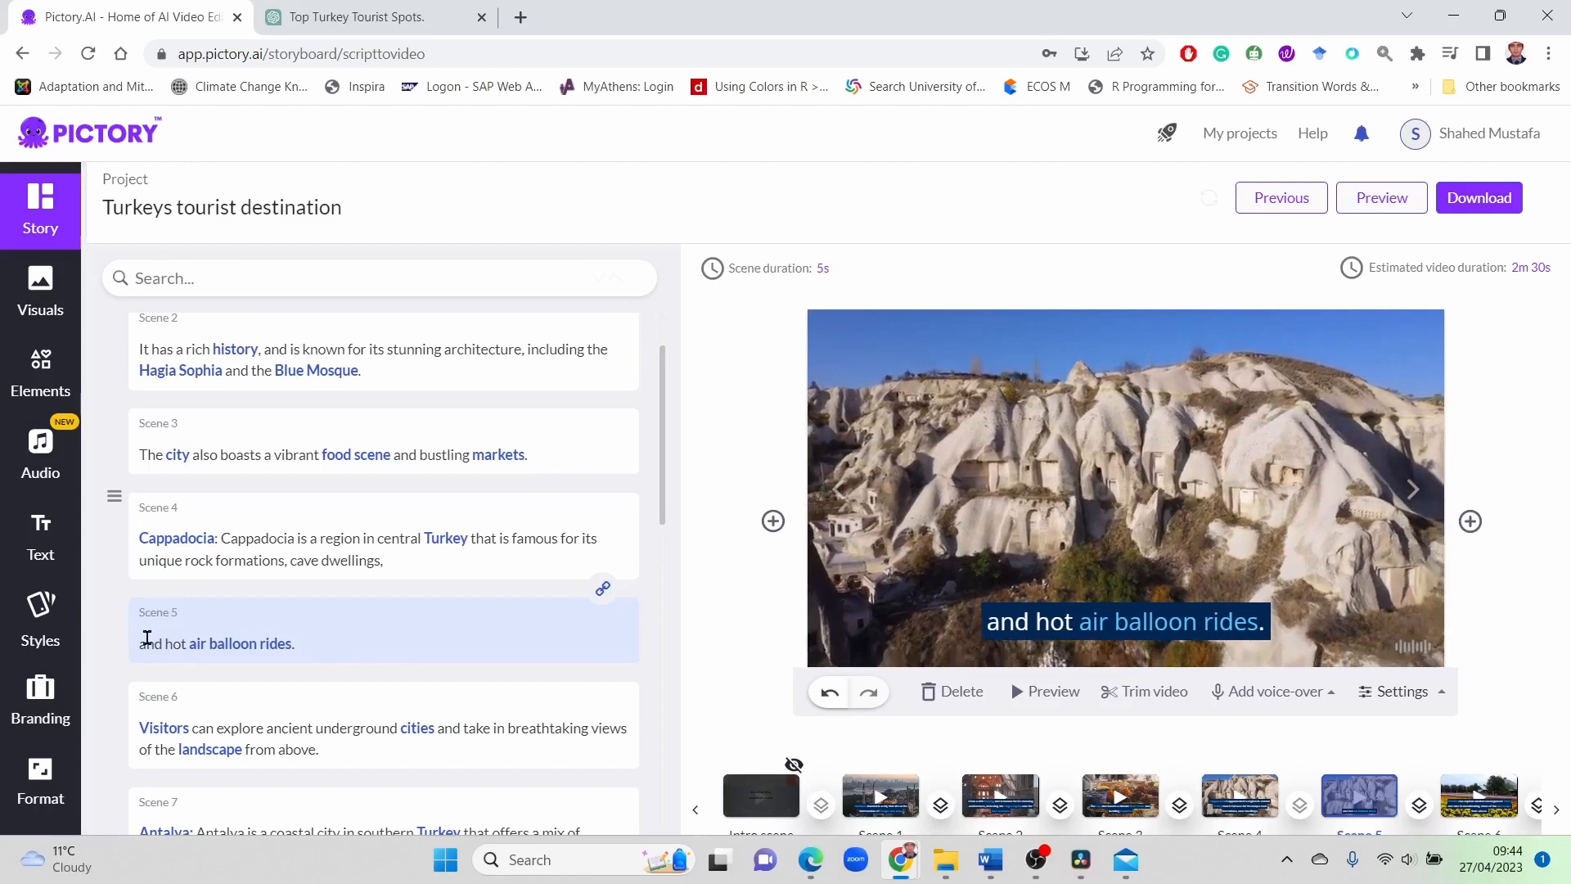
Search the visuals library for "cappa hot air ballon" for Scene 5 and browse the clips
{"action": "left_click", "coordinate": [319, 644]}
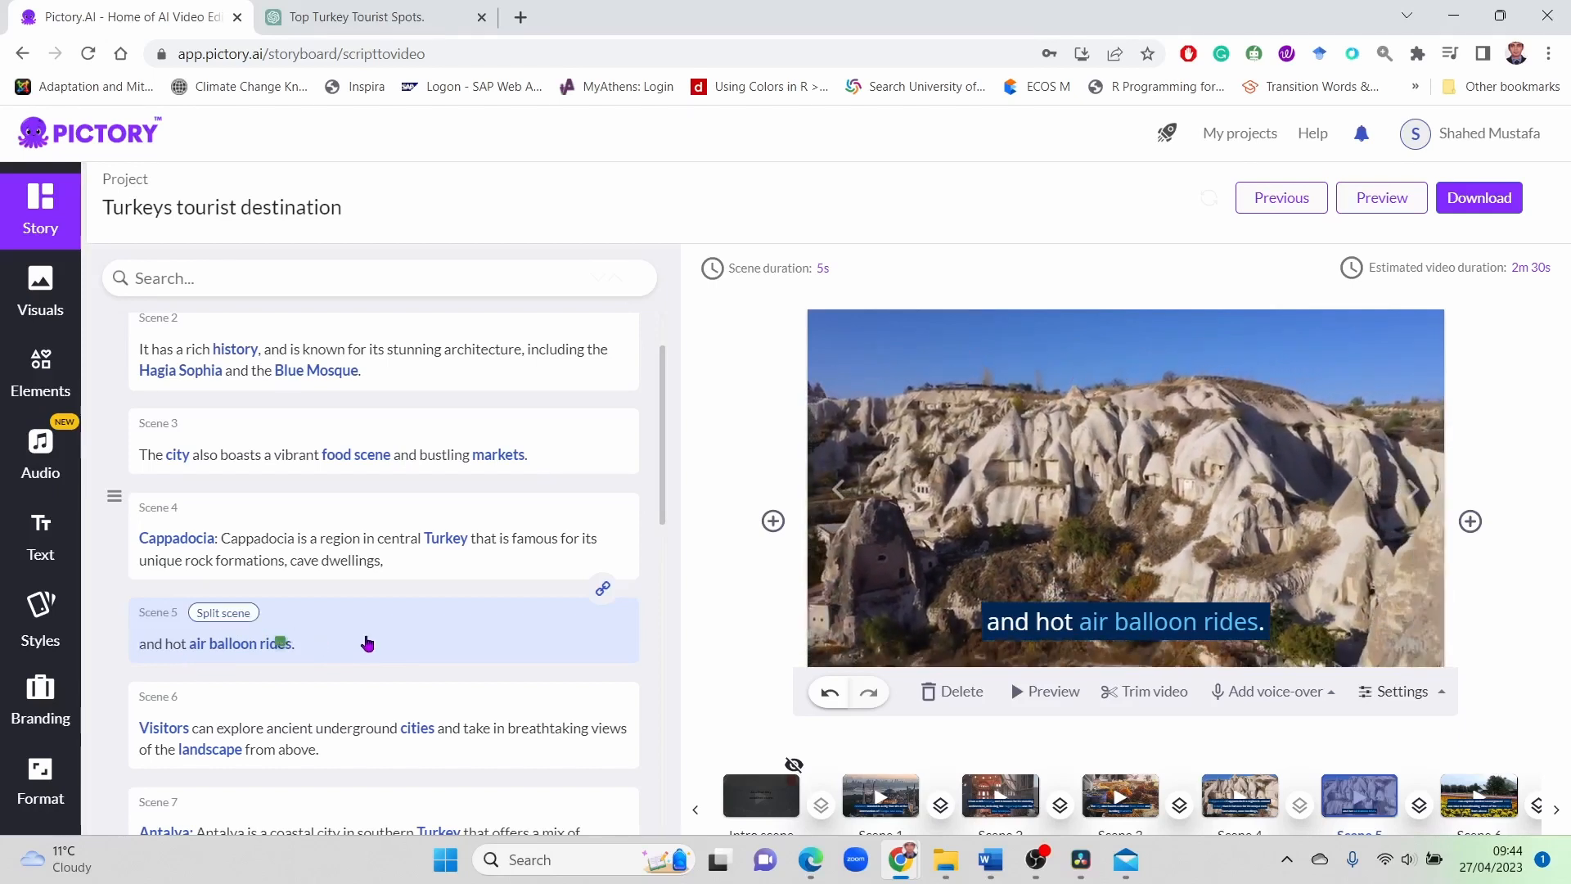
{"action": "left_click", "coordinate": [38, 296]}
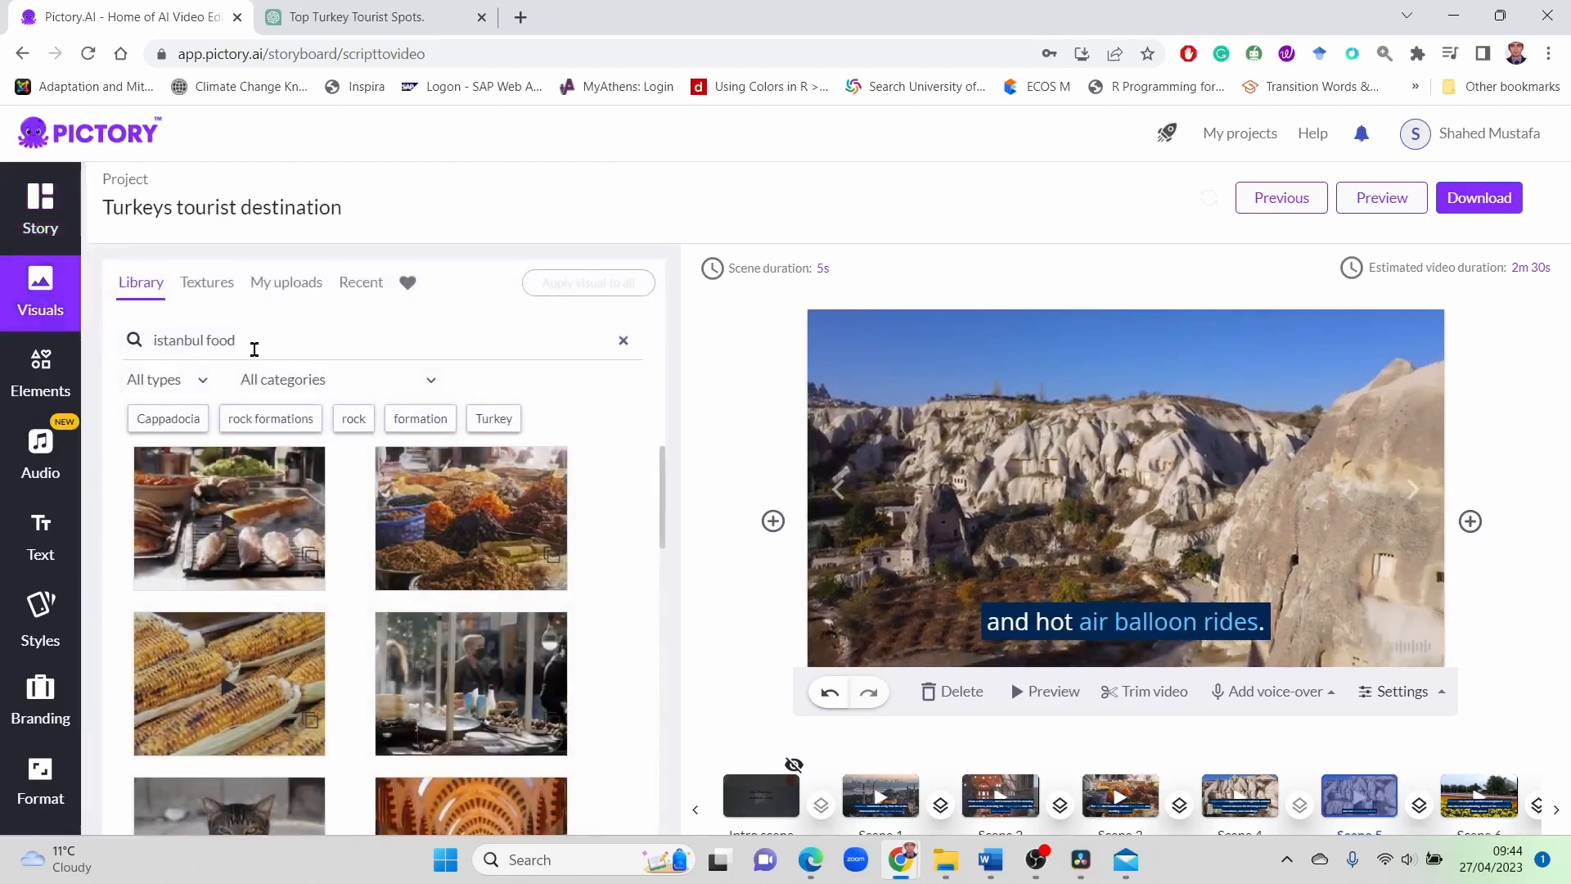
{"action": "left_click", "coordinate": [245, 340]}
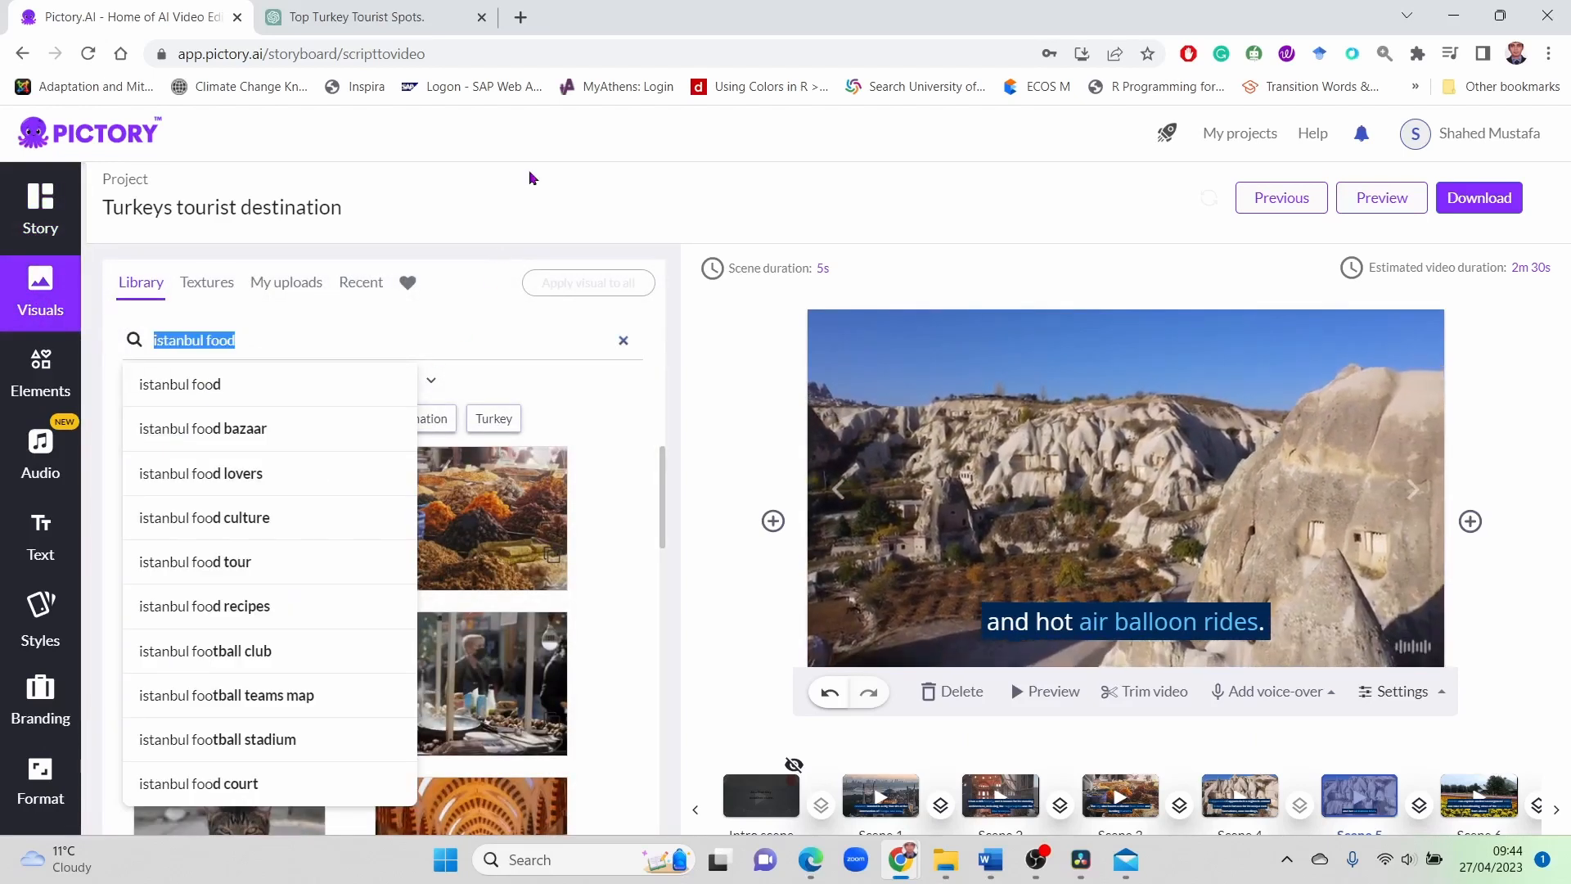
{"action": "type", "text": "cappa"}
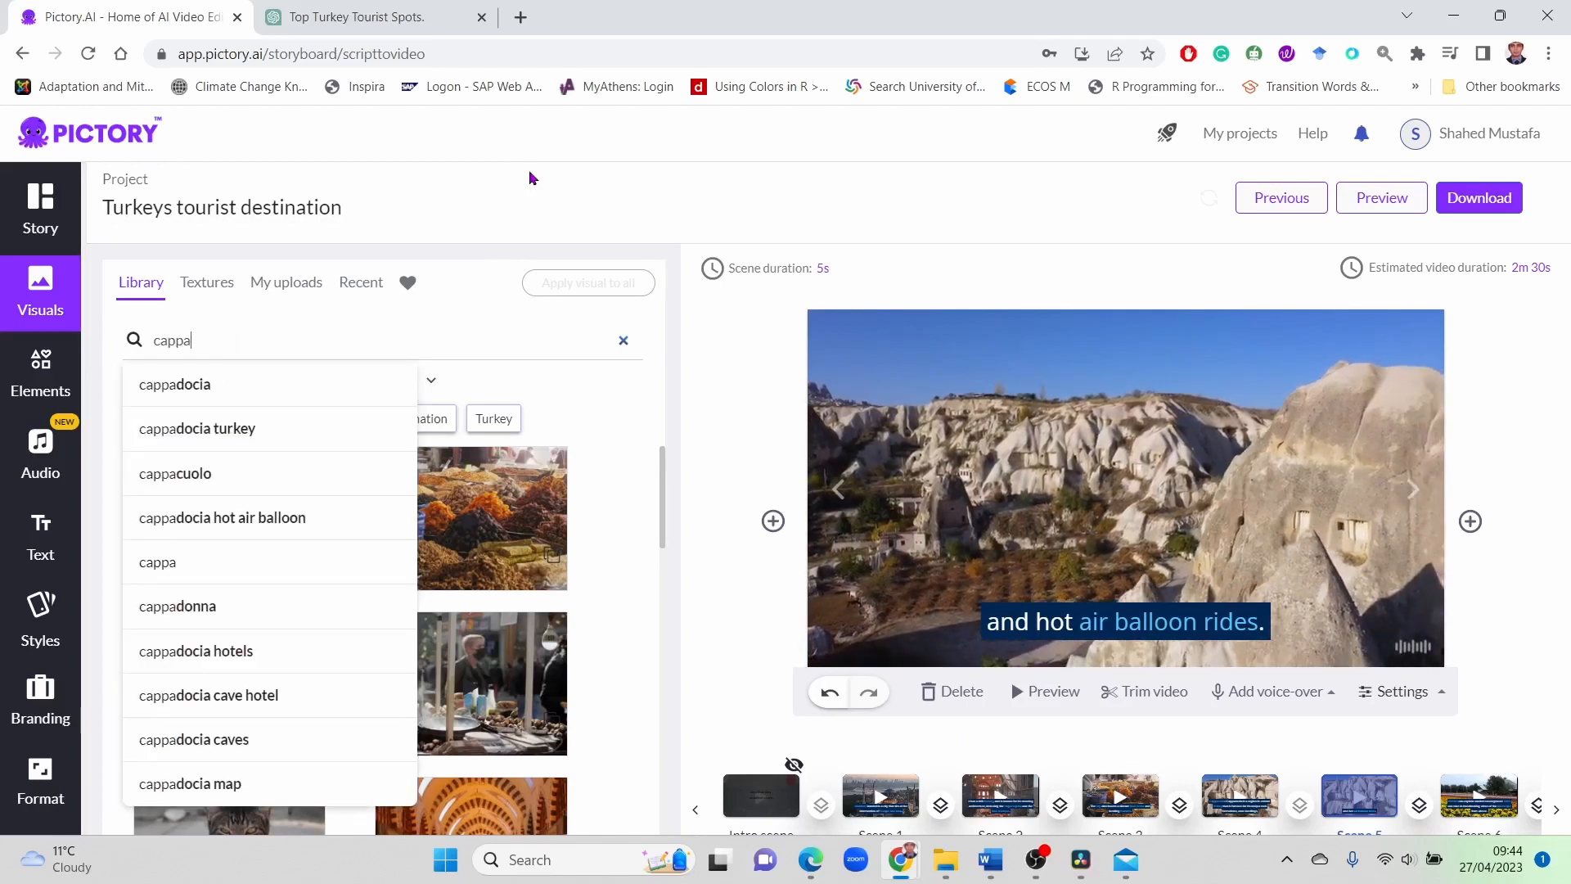
{"action": "type", "text": " hot"}
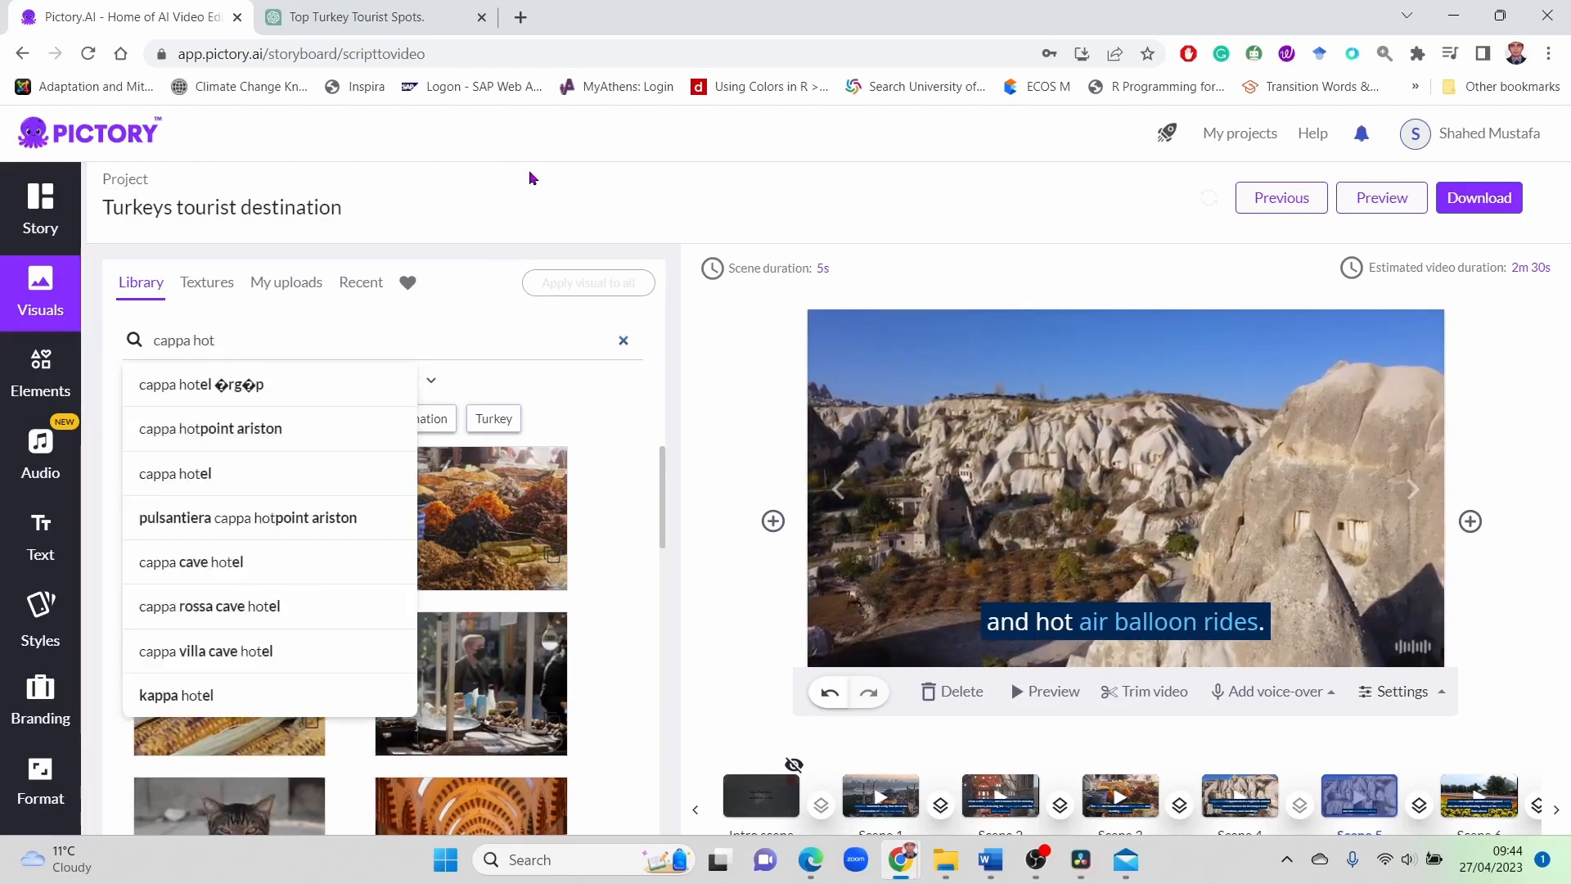
{"action": "type", "text": " ai"}
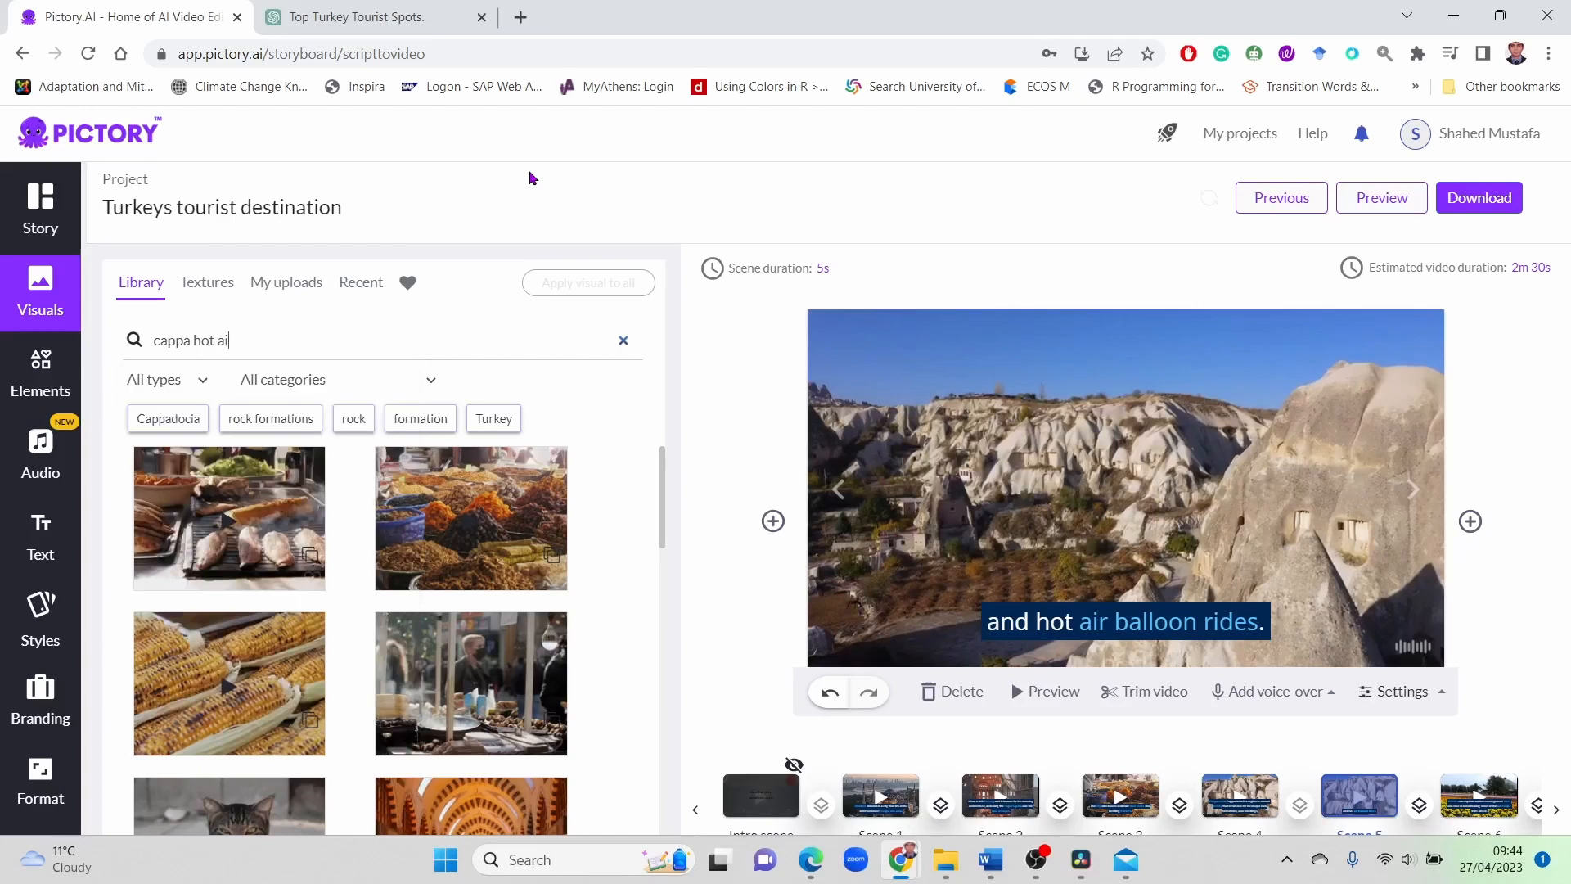
{"action": "type", "text": "r ballon"}
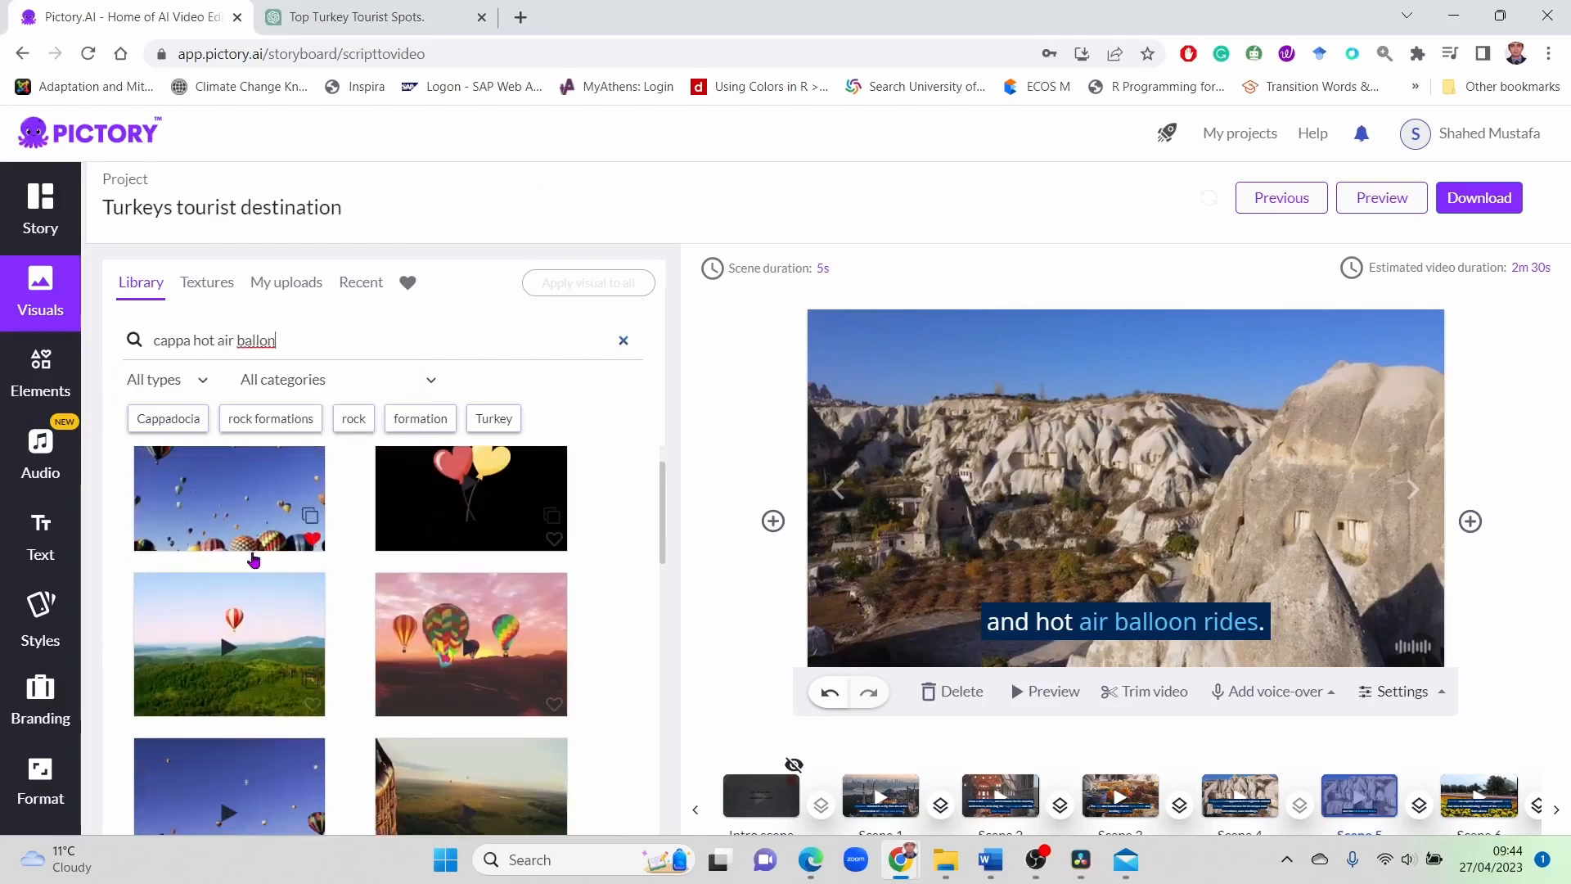
{"action": "scroll", "coordinate": [273, 544], "scroll_direction": "down", "scroll_amount": 2}
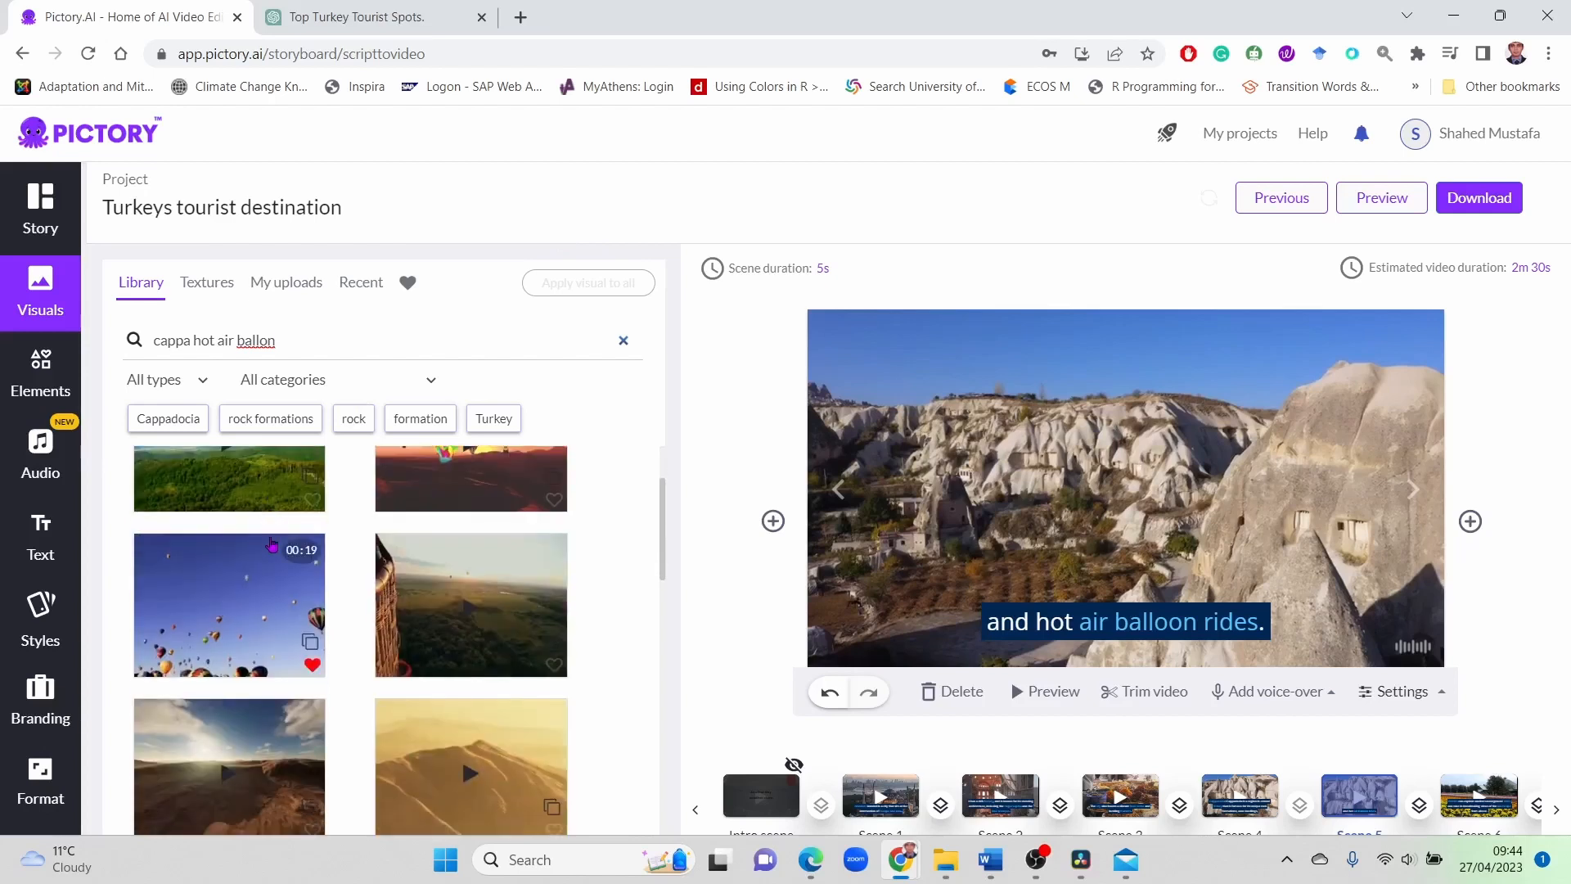
{"action": "scroll", "coordinate": [215, 616], "scroll_direction": "down", "scroll_amount": 2}
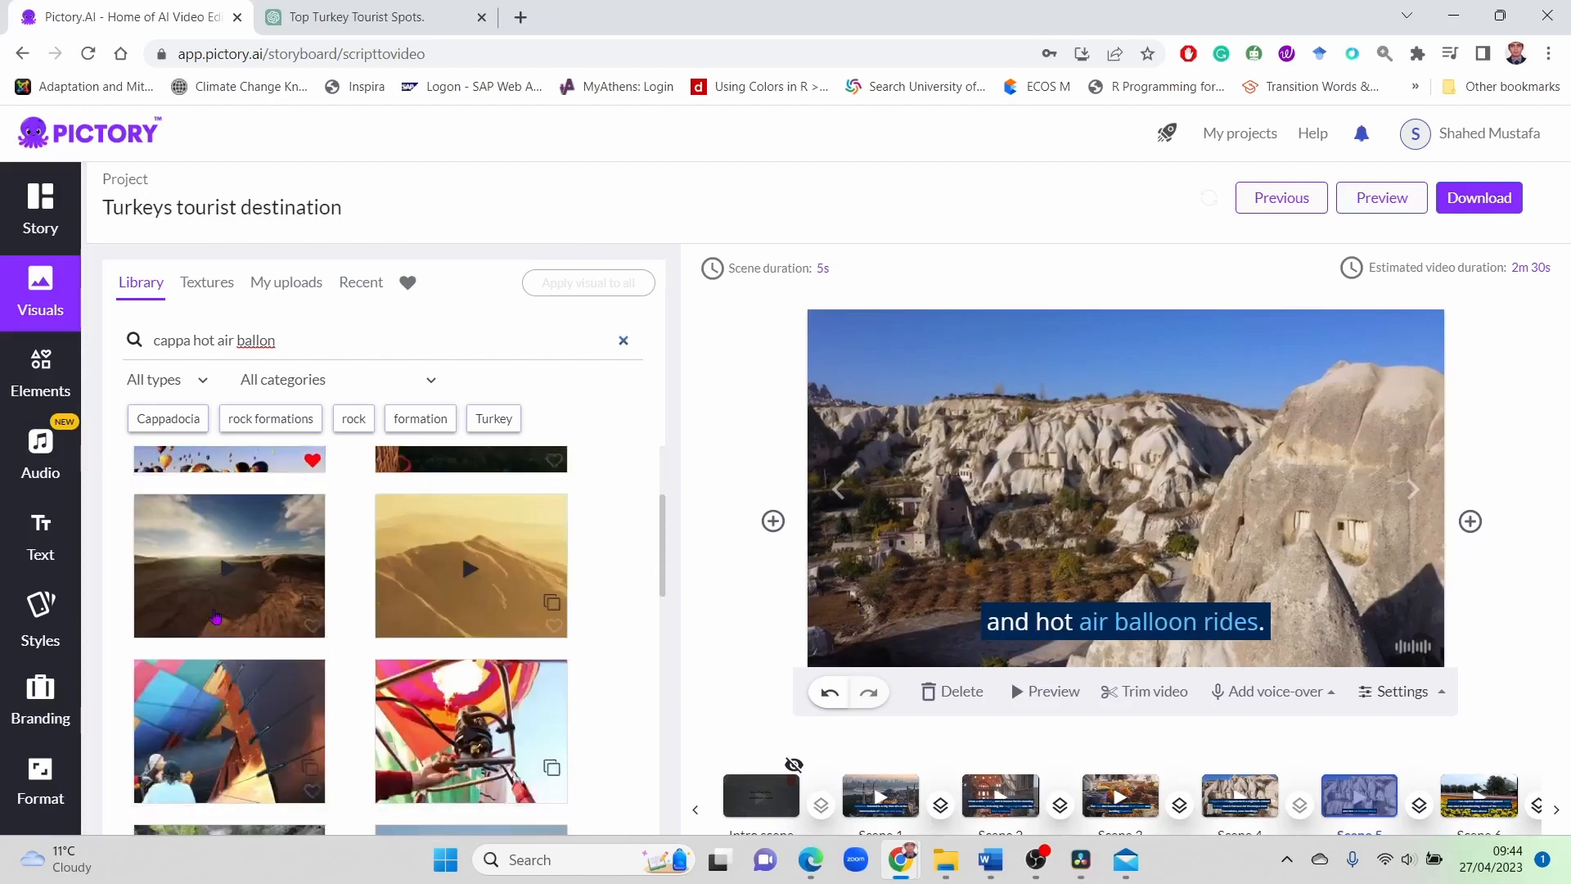
View Scene 4 in the storyboard and return to Scene 5
{"action": "left_click", "coordinate": [40, 206]}
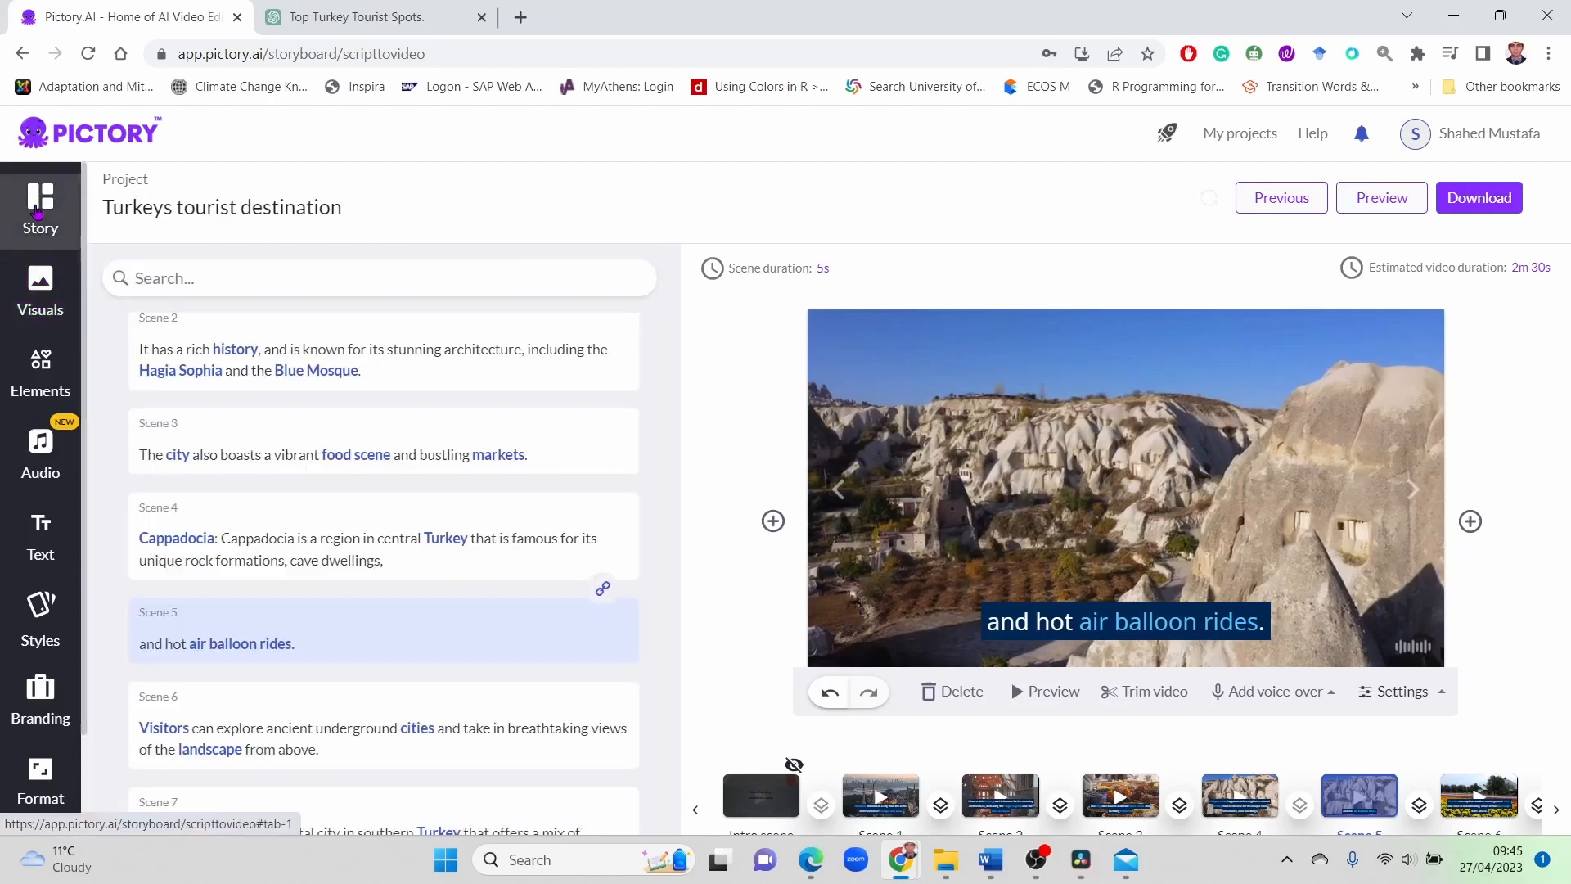
{"action": "left_click", "coordinate": [344, 543]}
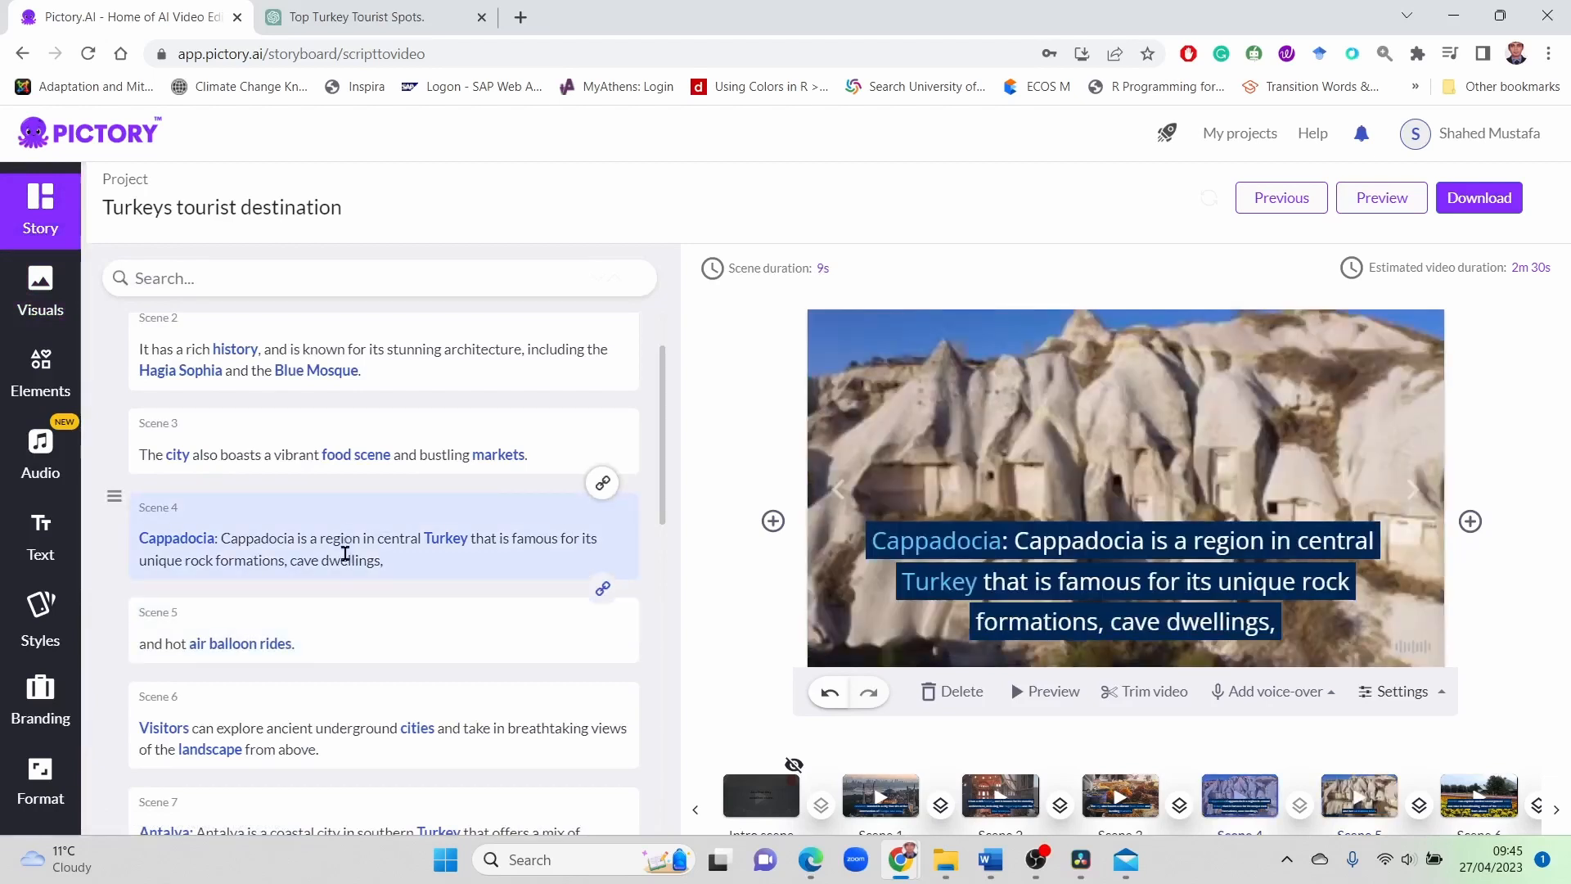
{"action": "left_click", "coordinate": [335, 643]}
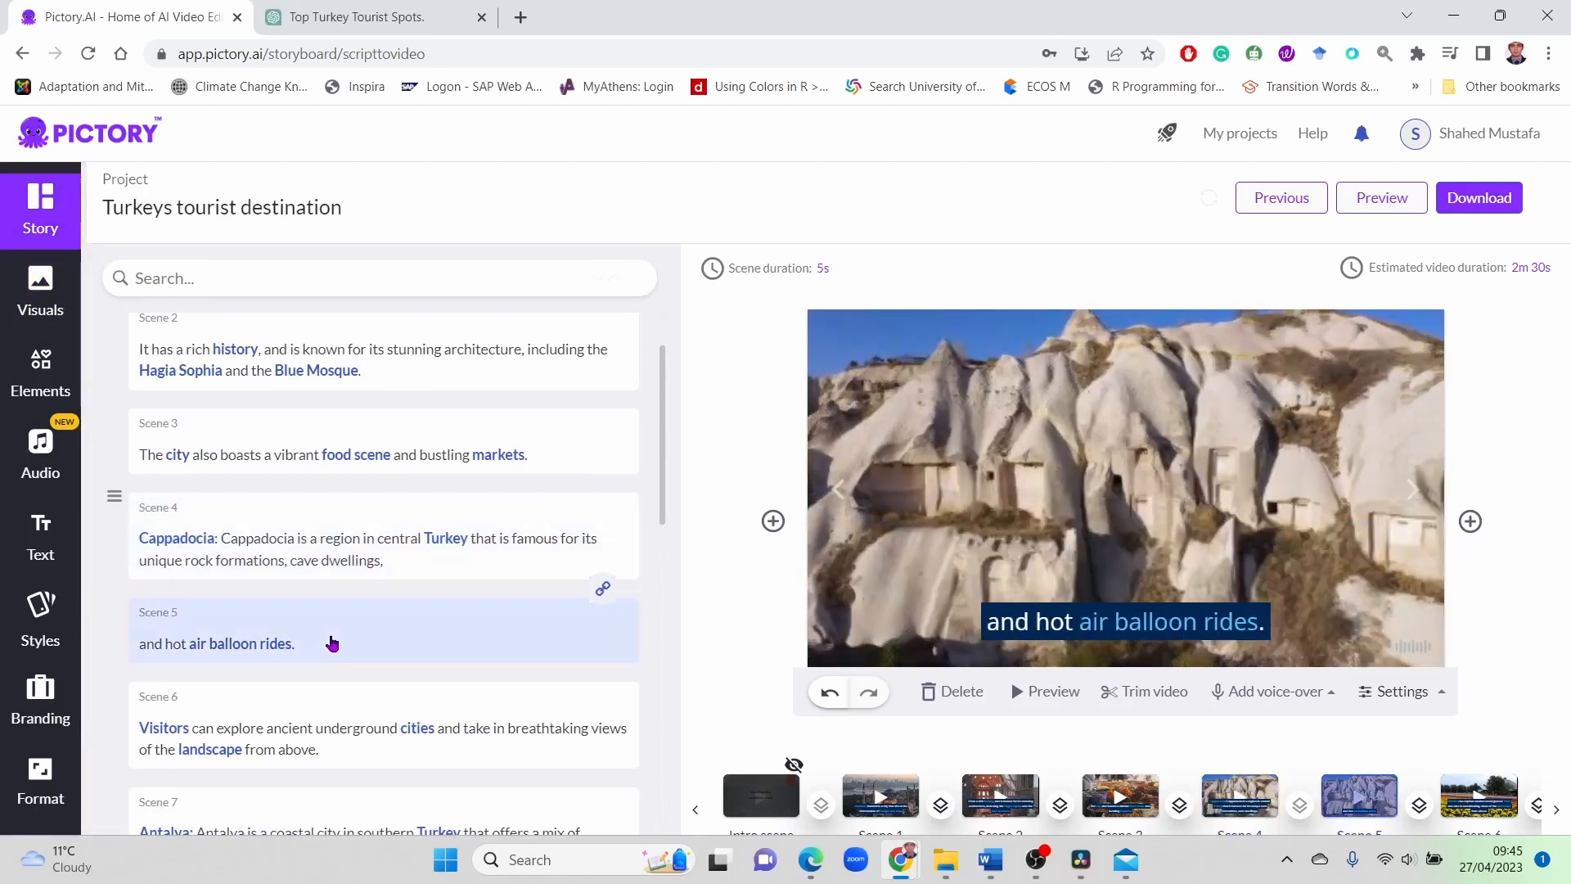
Search the visuals library for "hot air ballon cappadocia" and apply the 27-second clip of balloons over the valley to Scene 5
{"action": "left_click", "coordinate": [40, 291]}
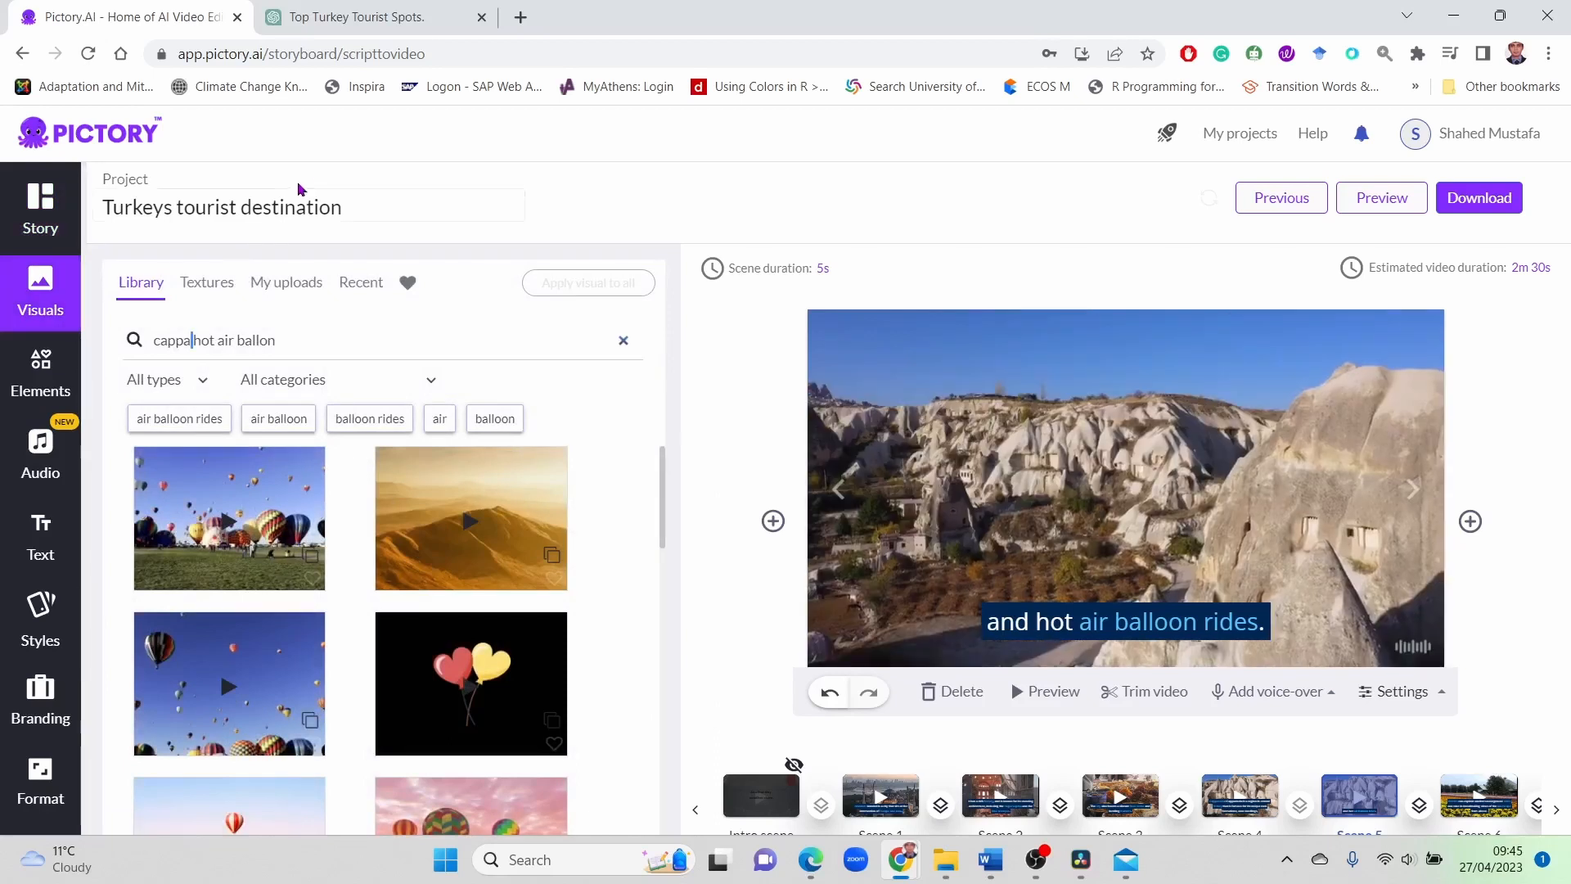
{"action": "type", "text": "docia"}
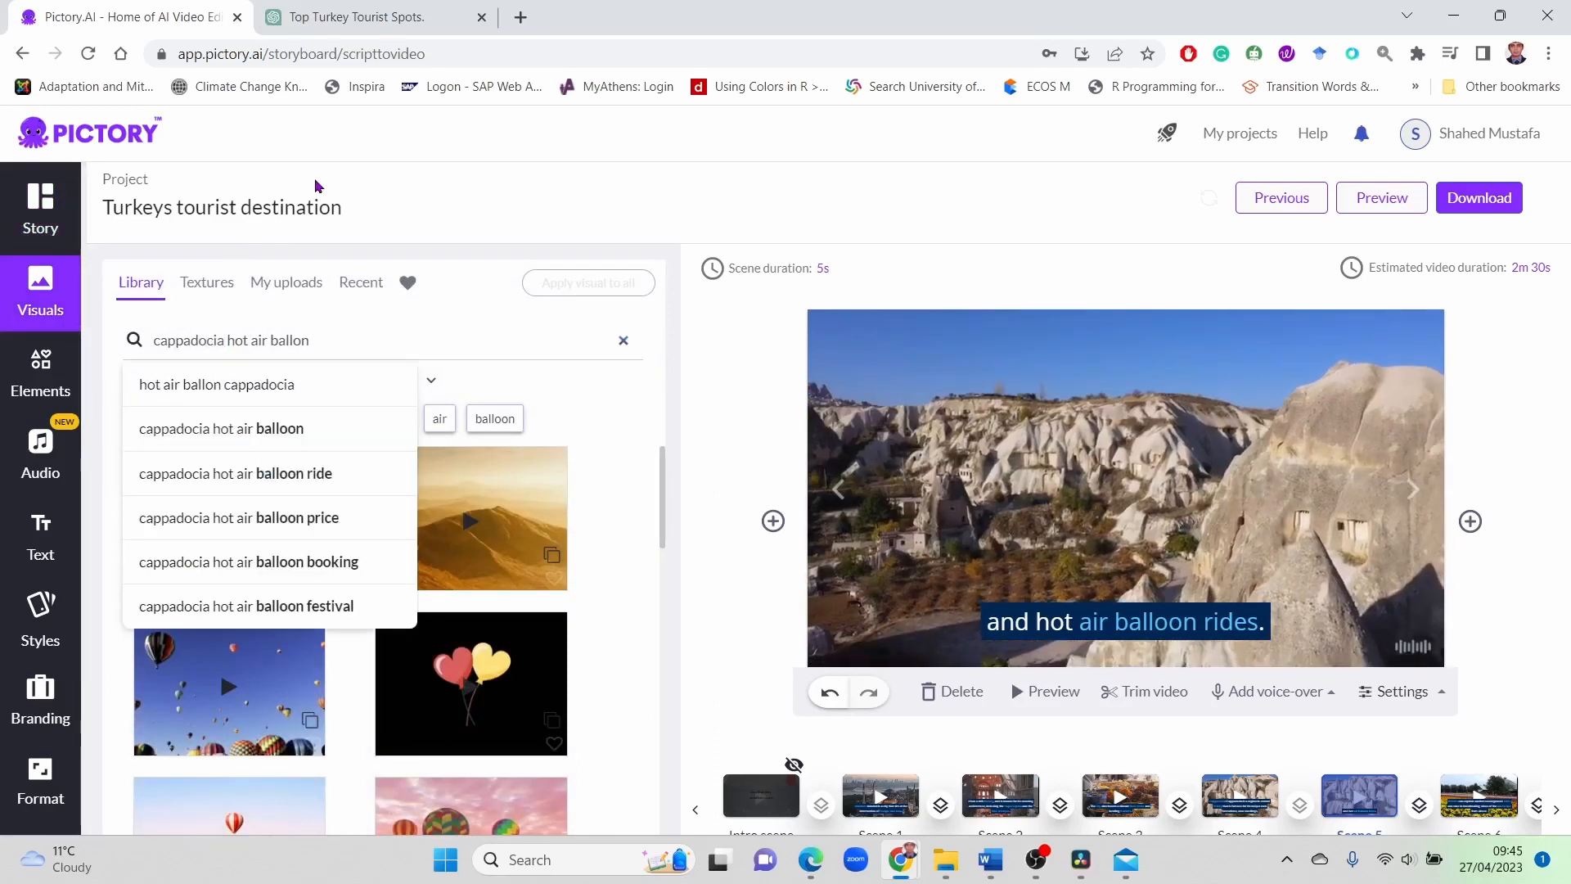
{"action": "left_click", "coordinate": [228, 396]}
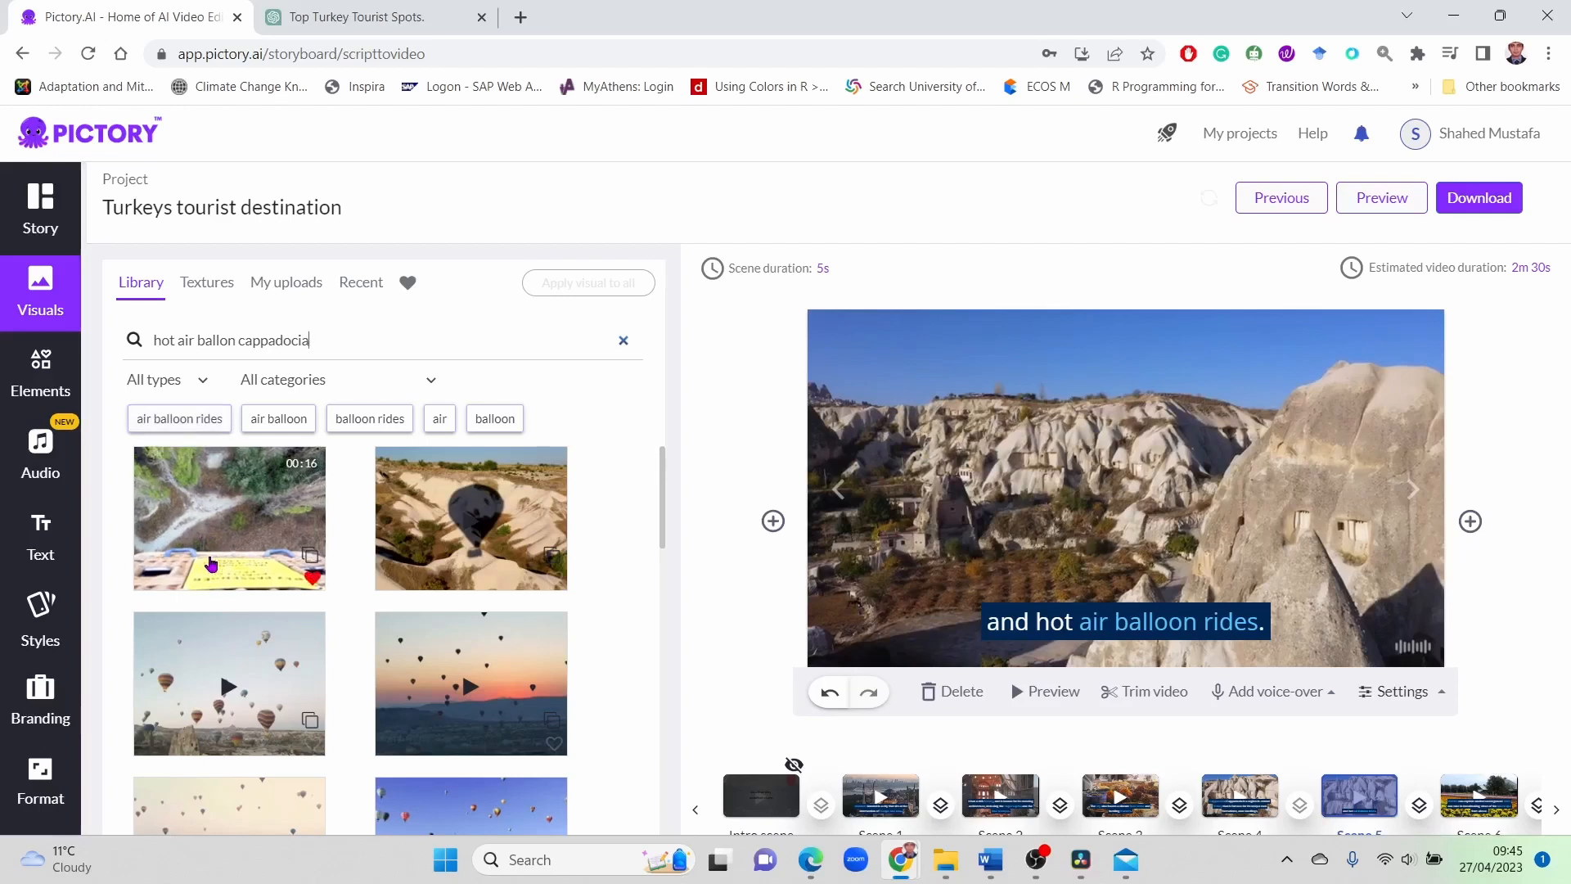
{"action": "scroll", "coordinate": [210, 563], "scroll_direction": "down", "scroll_amount": 1}
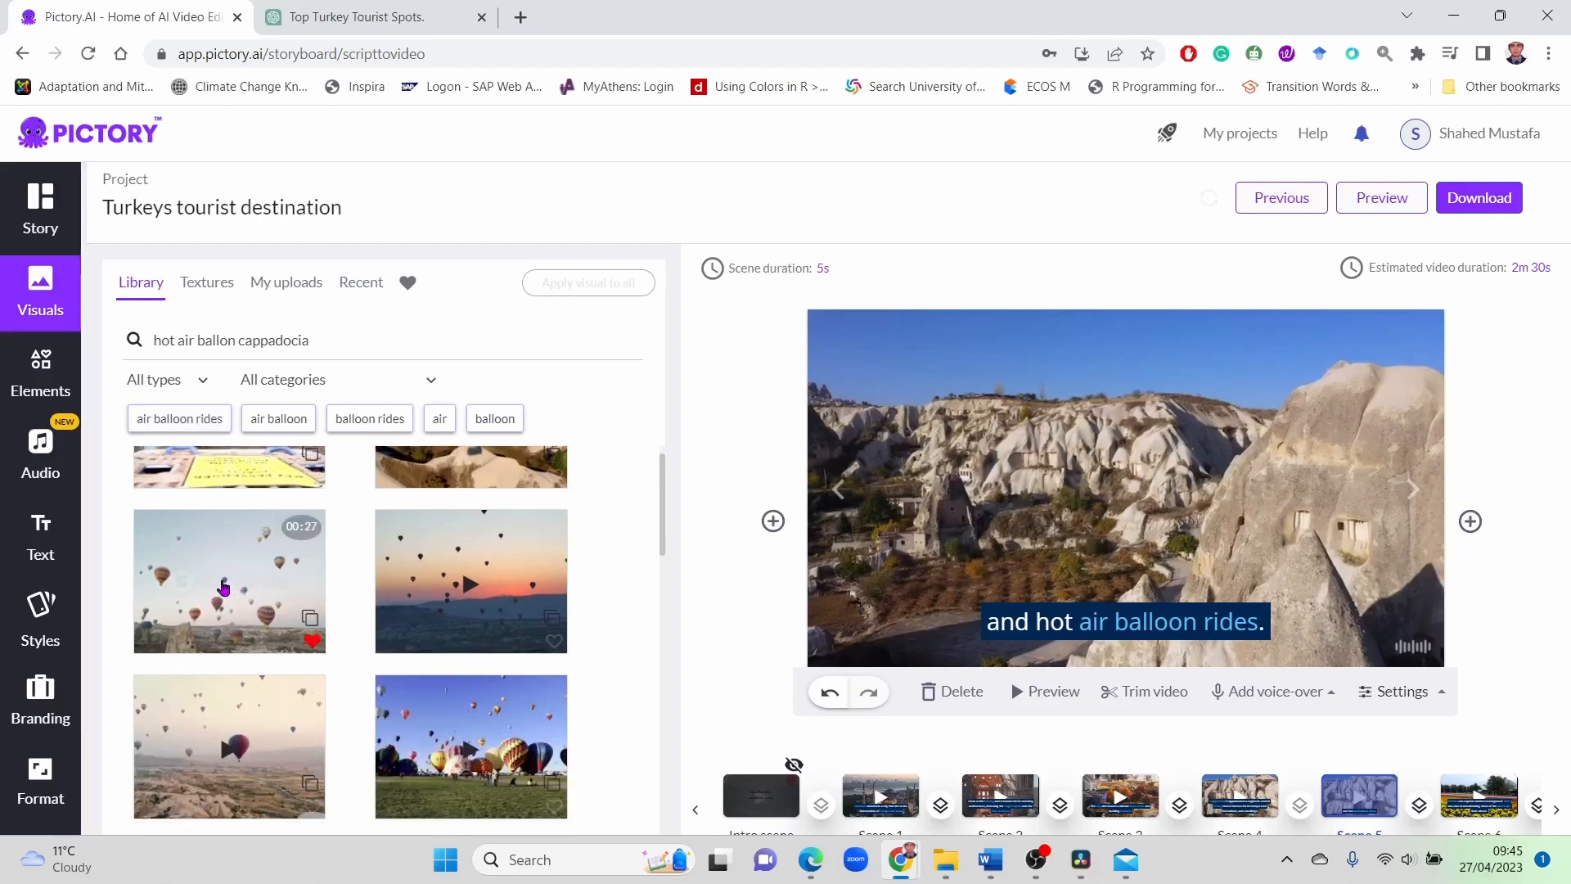
{"action": "left_click", "coordinate": [222, 585]}
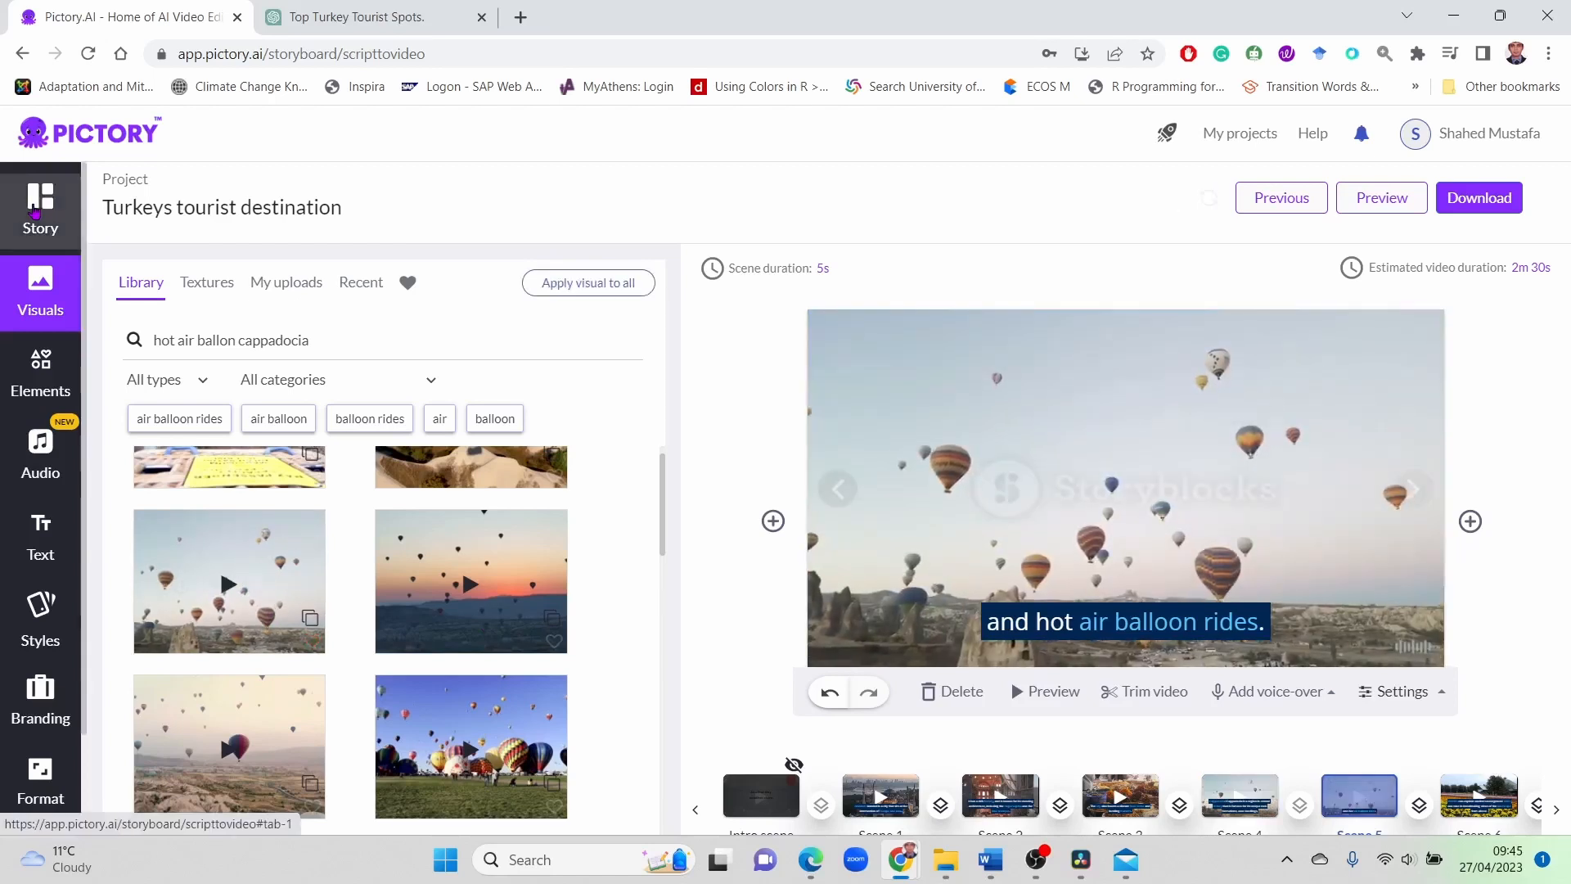
Set Scene 5's duration to 20 seconds without applying it to all scenes
{"action": "left_click", "coordinate": [49, 233]}
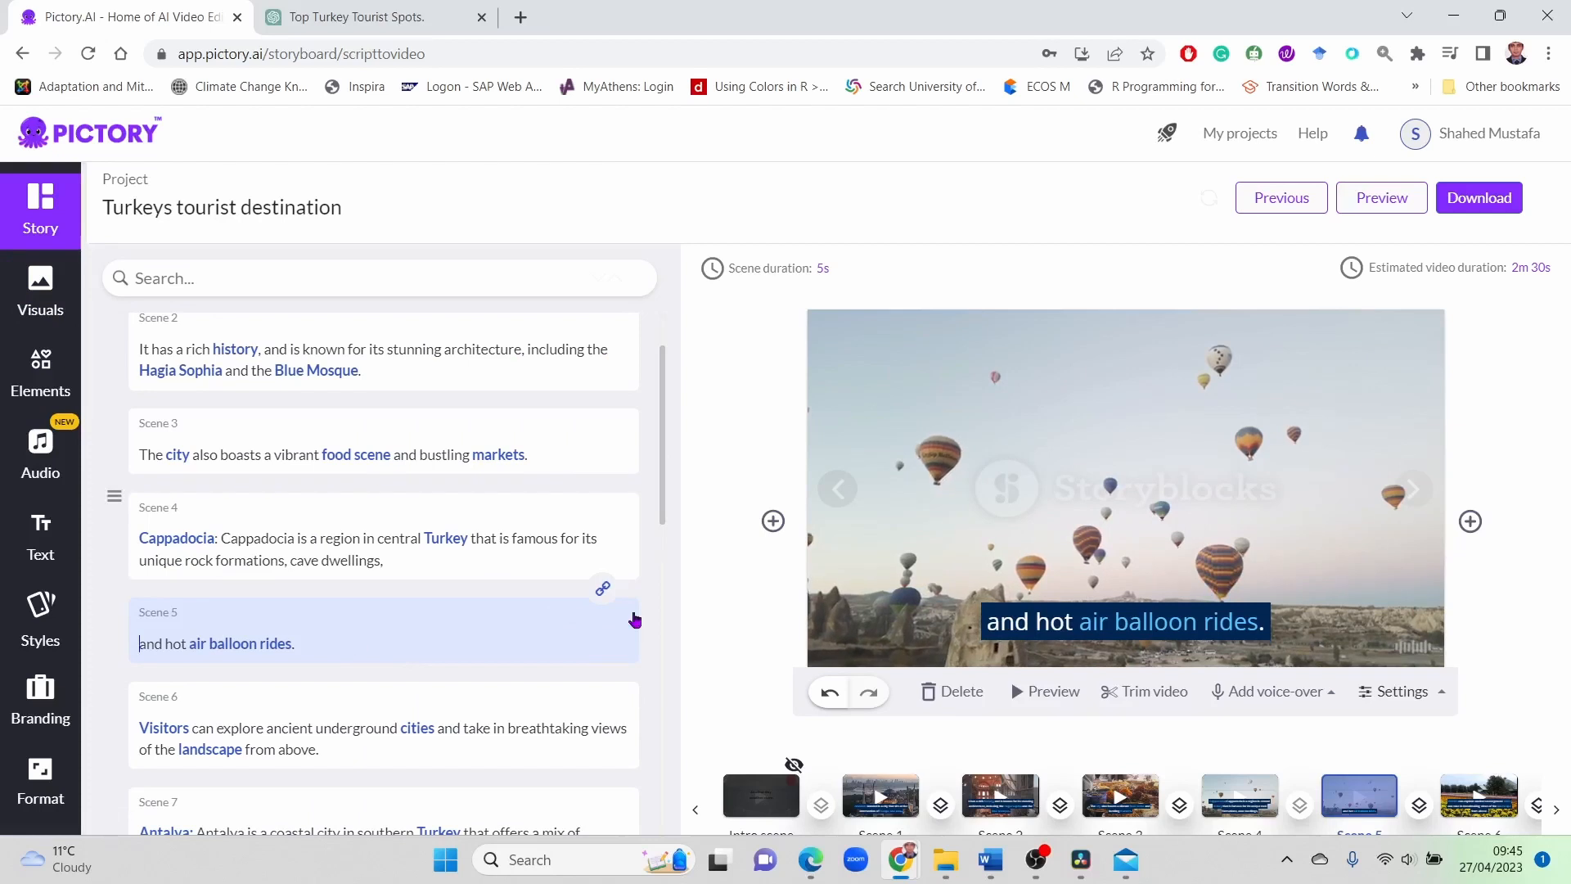
{"action": "left_click", "coordinate": [814, 269]}
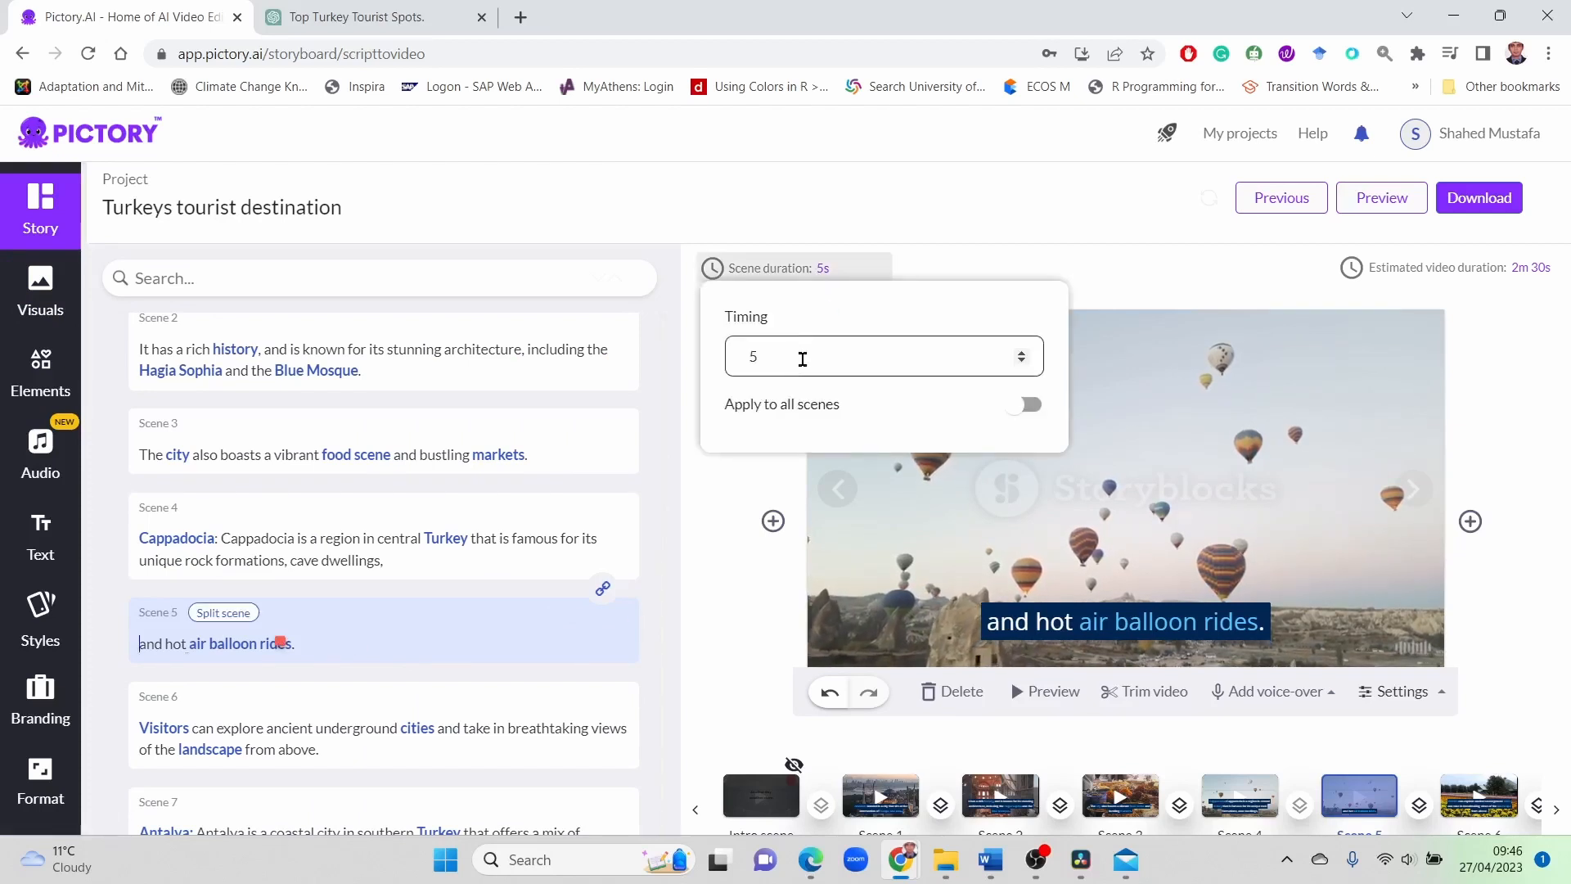
{"action": "left_click_drag", "start_coordinate": [794, 359], "coordinate": [720, 352]}
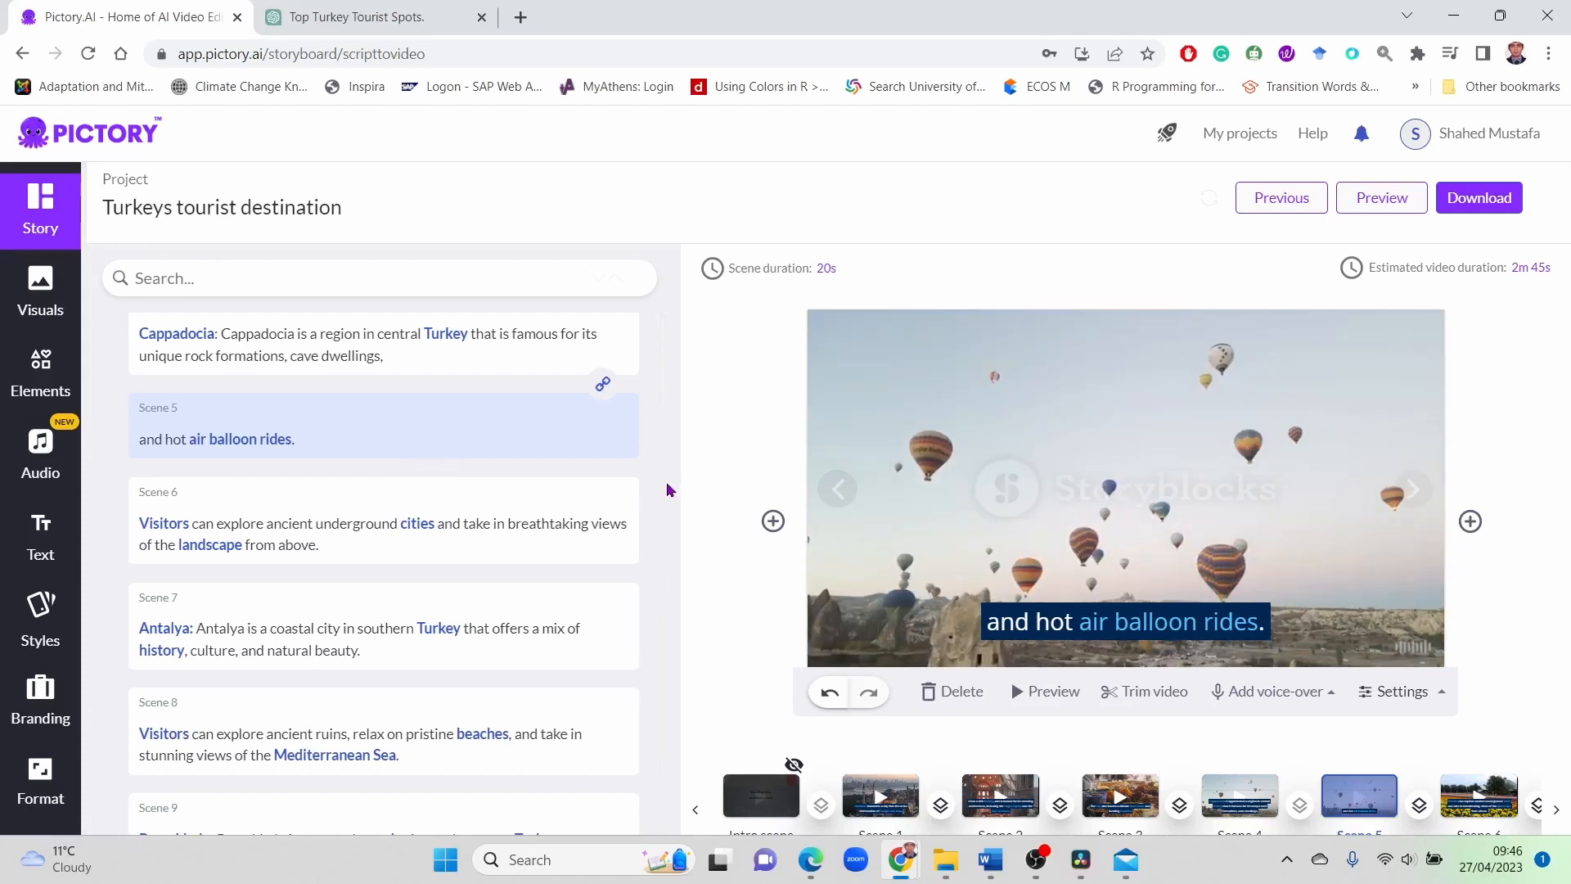
{"action": "left_click_drag", "start_coordinate": [664, 489], "coordinate": [664, 463]}
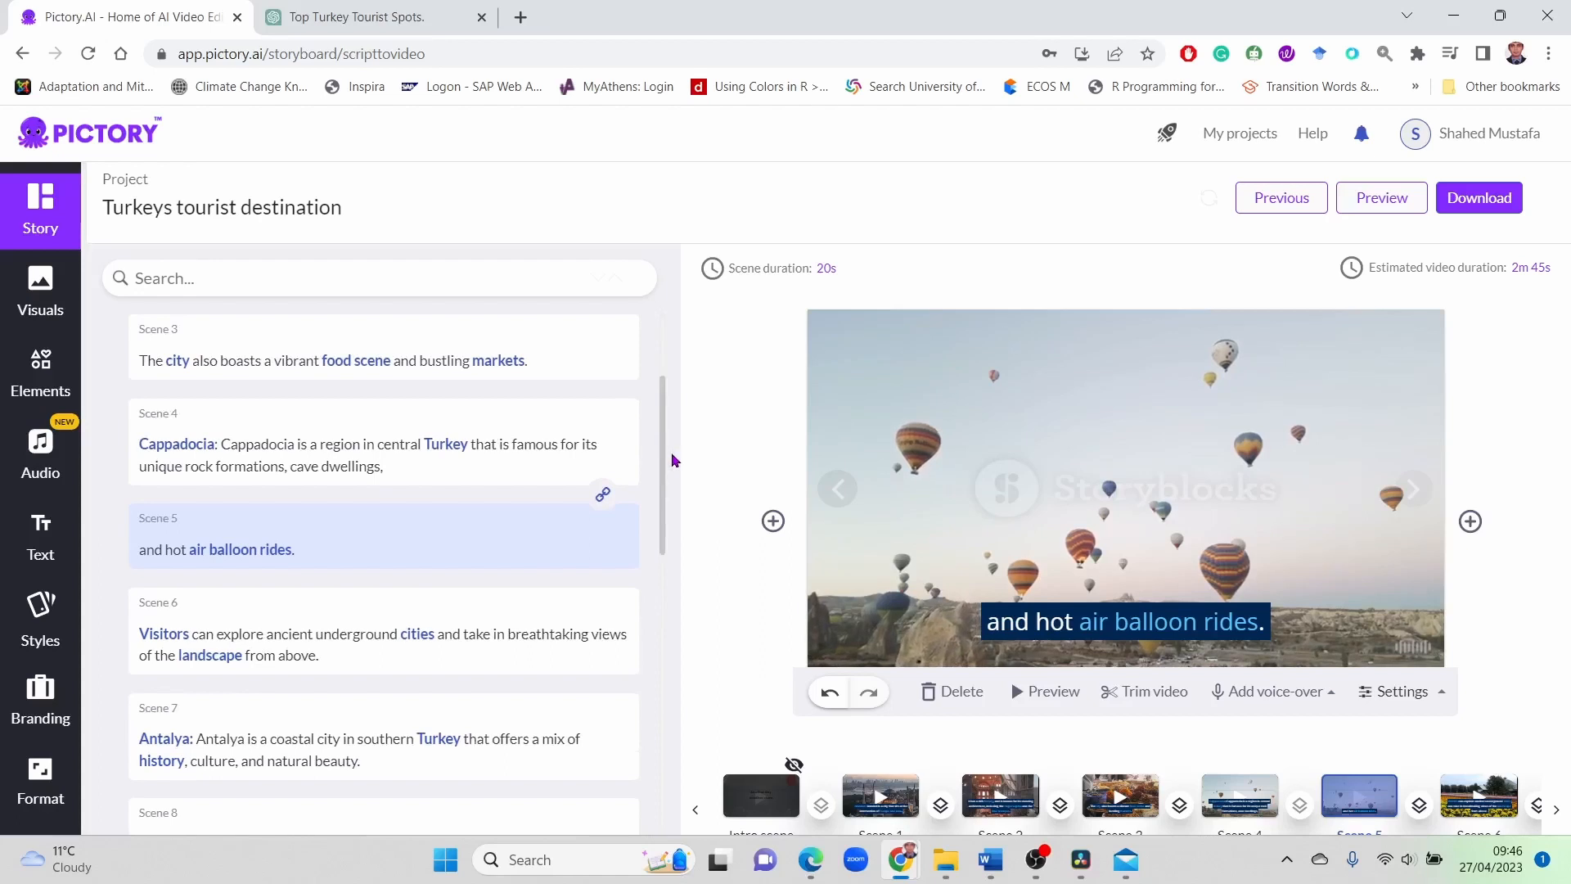
{"action": "left_click_drag", "start_coordinate": [664, 461], "coordinate": [666, 491]}
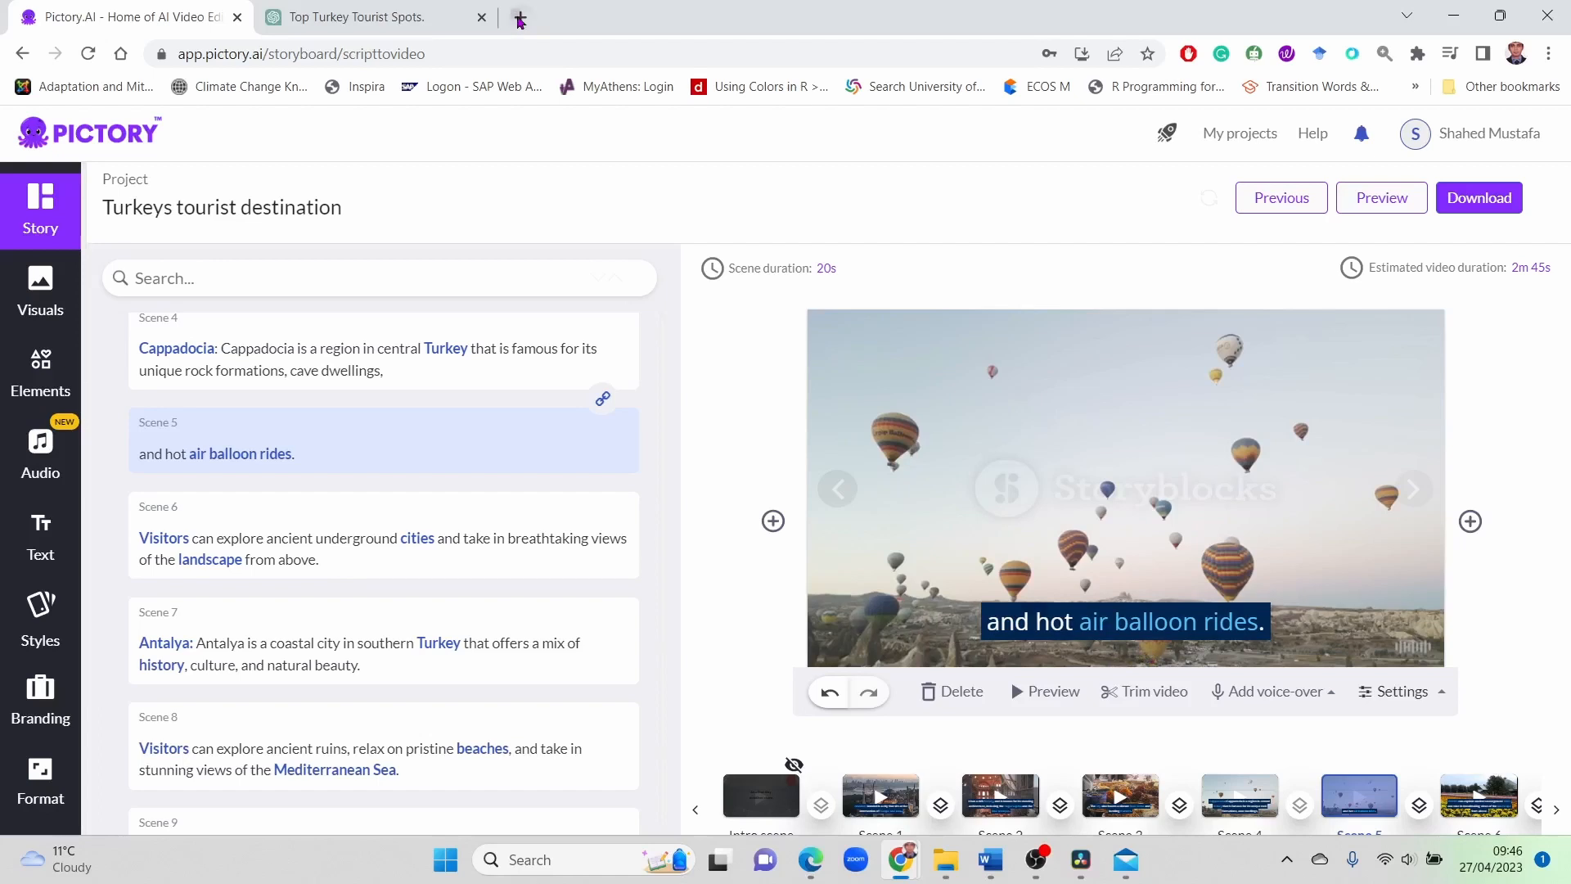
Search Google Images for "cappadocia hot air balloon" in a new browser tab, browse the pictures and return to the Pictory project
{"action": "left_click", "coordinate": [519, 18]}
{"action": "type", "text": "cappadocia hot"}
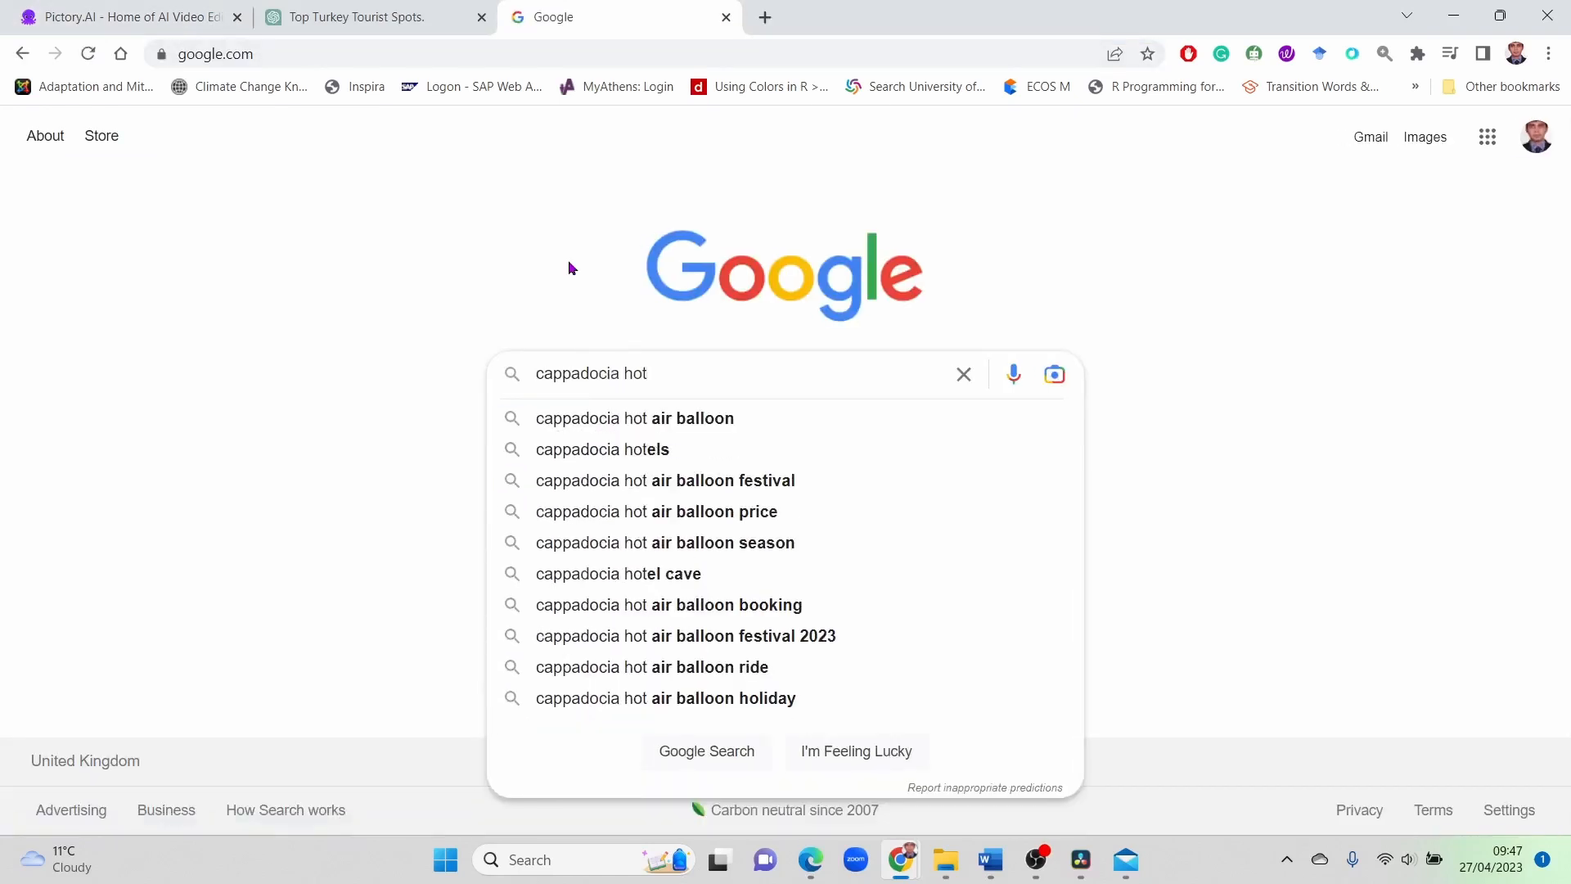
{"action": "left_click", "coordinate": [646, 419]}
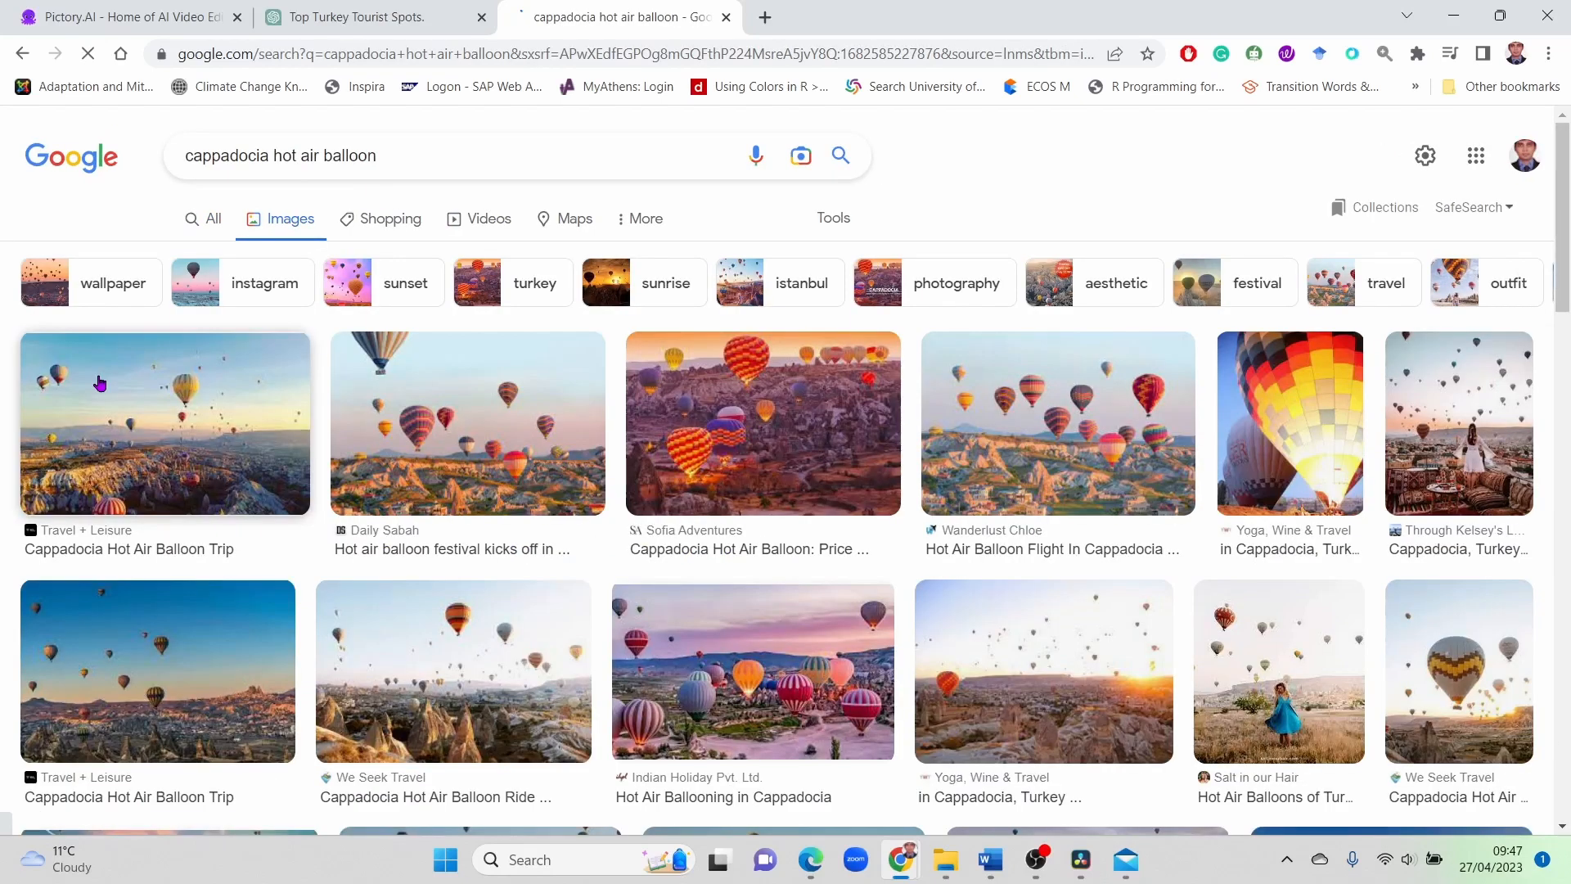
{"action": "scroll", "coordinate": [93, 352], "scroll_direction": "down", "scroll_amount": 1}
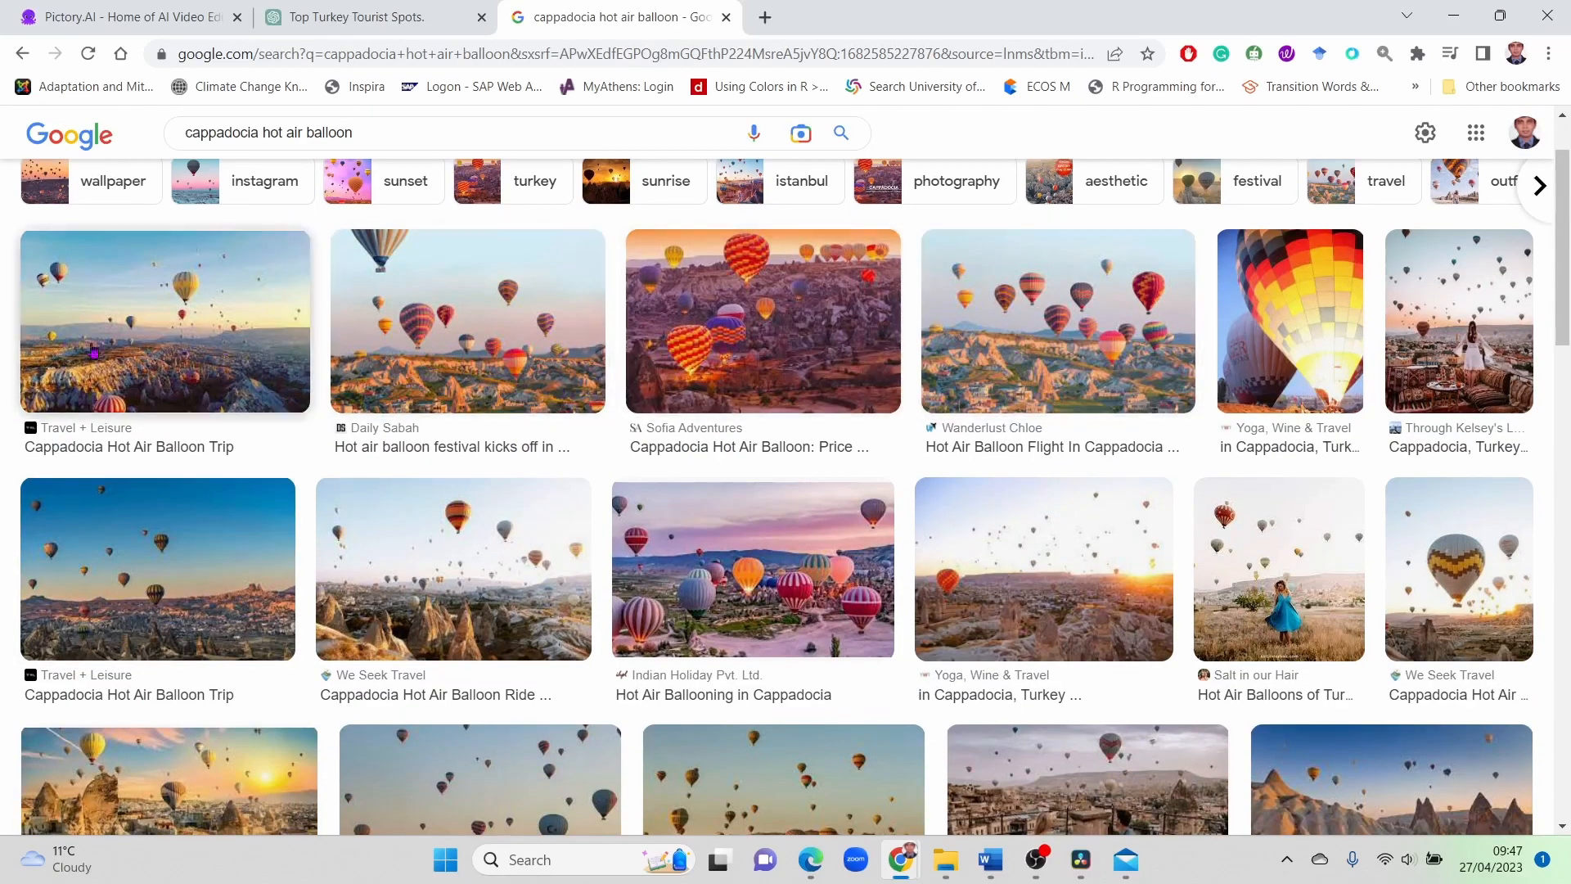
{"action": "left_click", "coordinate": [131, 16]}
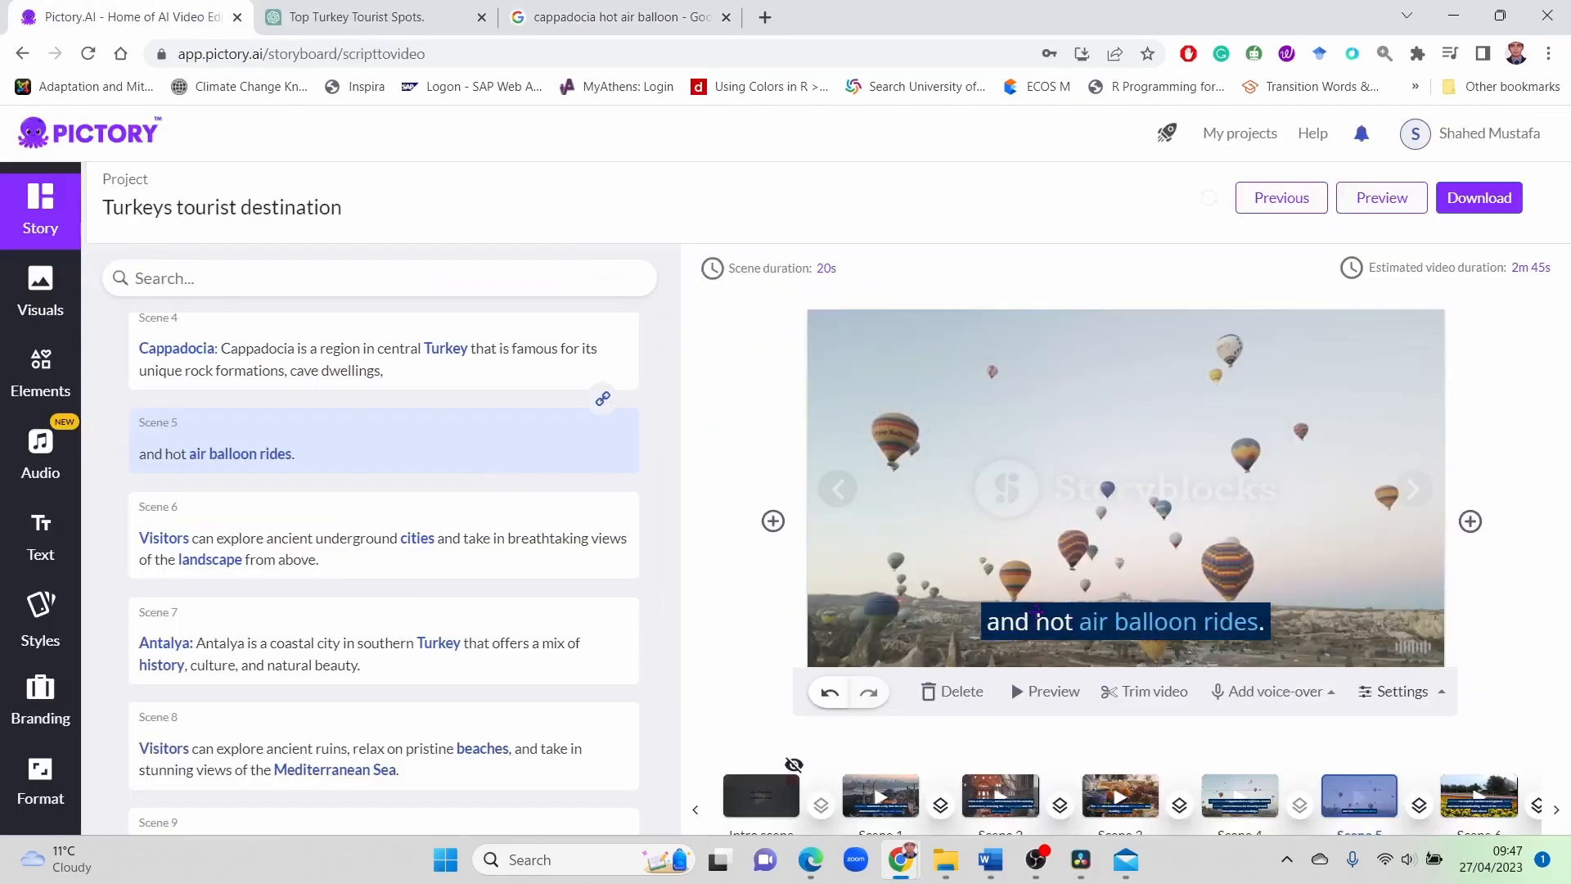
{"action": "scroll", "coordinate": [1288, 491], "scroll_direction": "down", "scroll_amount": 1}
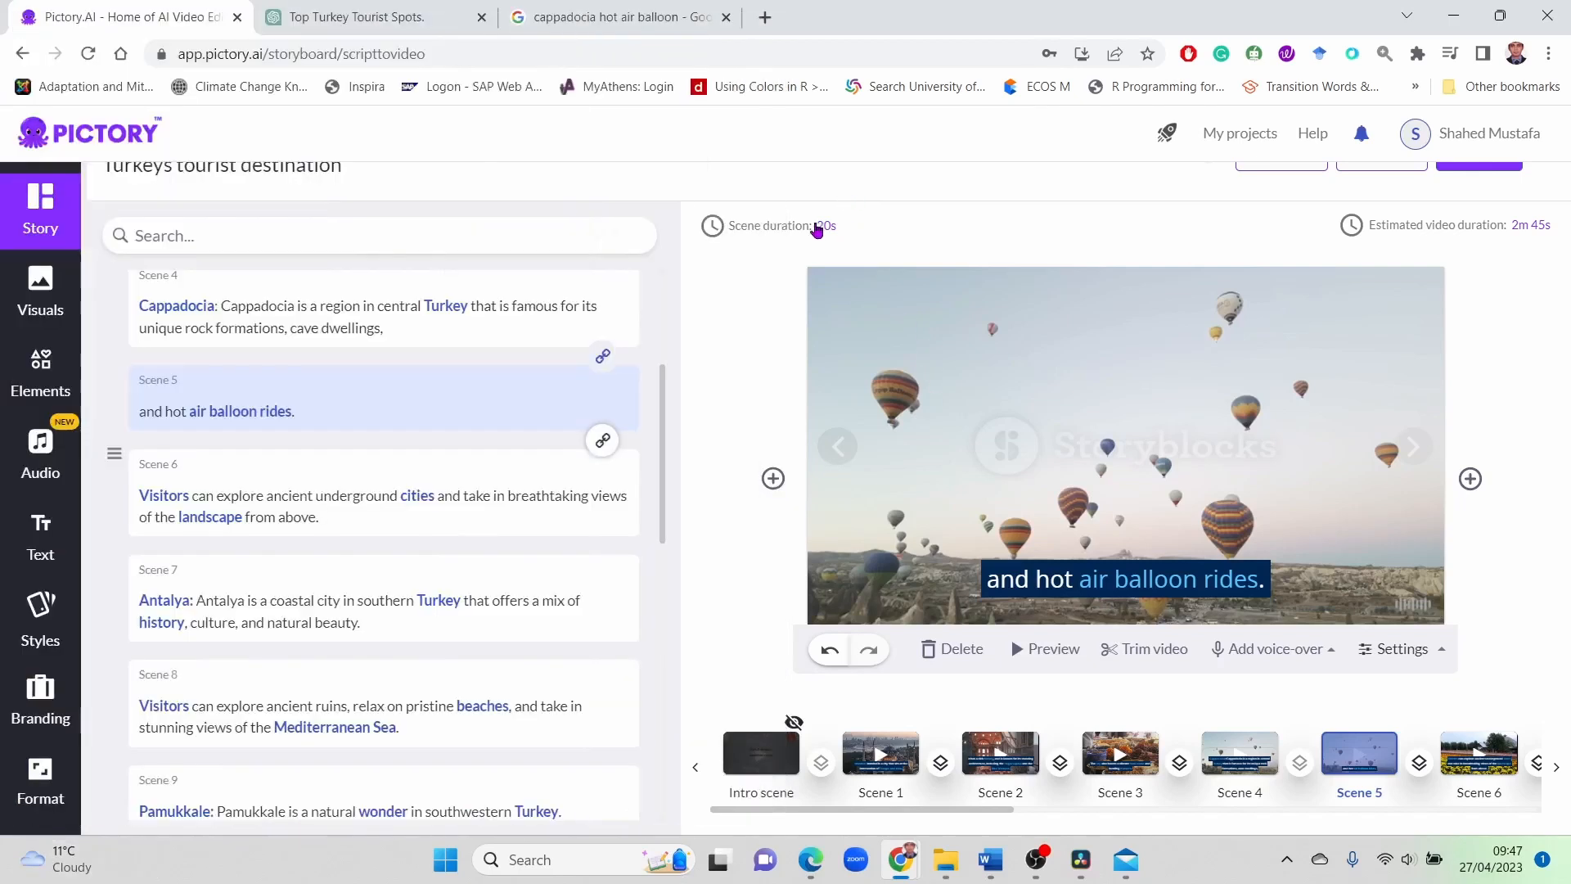
{"action": "left_click", "coordinate": [302, 497]}
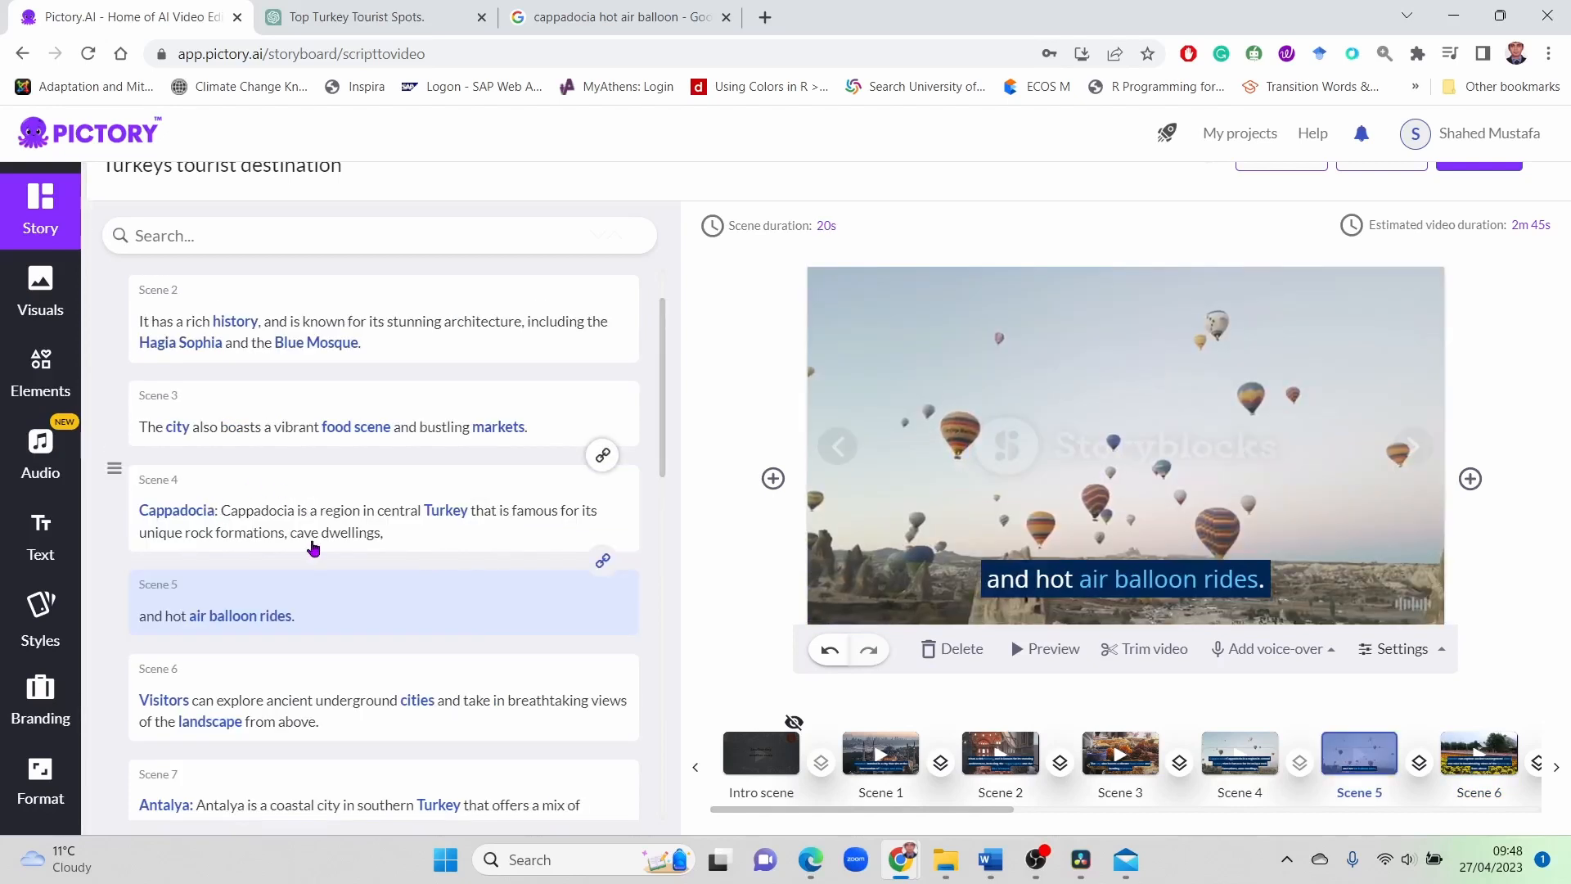
{"action": "scroll", "coordinate": [313, 548], "scroll_direction": "down", "scroll_amount": 3}
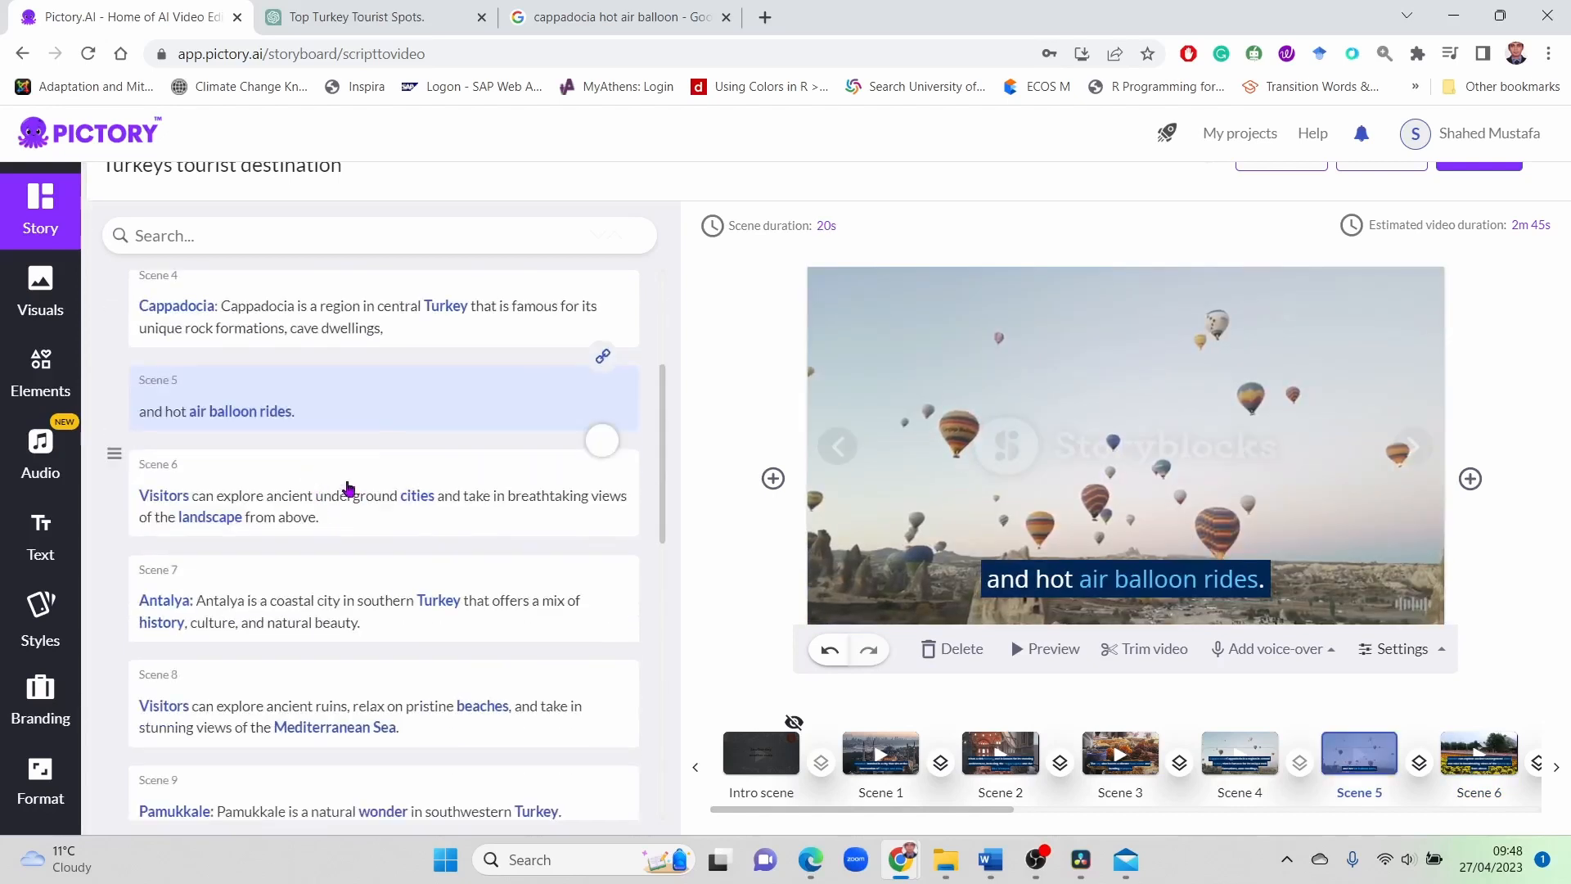
{"action": "scroll", "coordinate": [355, 310], "scroll_direction": "up", "scroll_amount": 2}
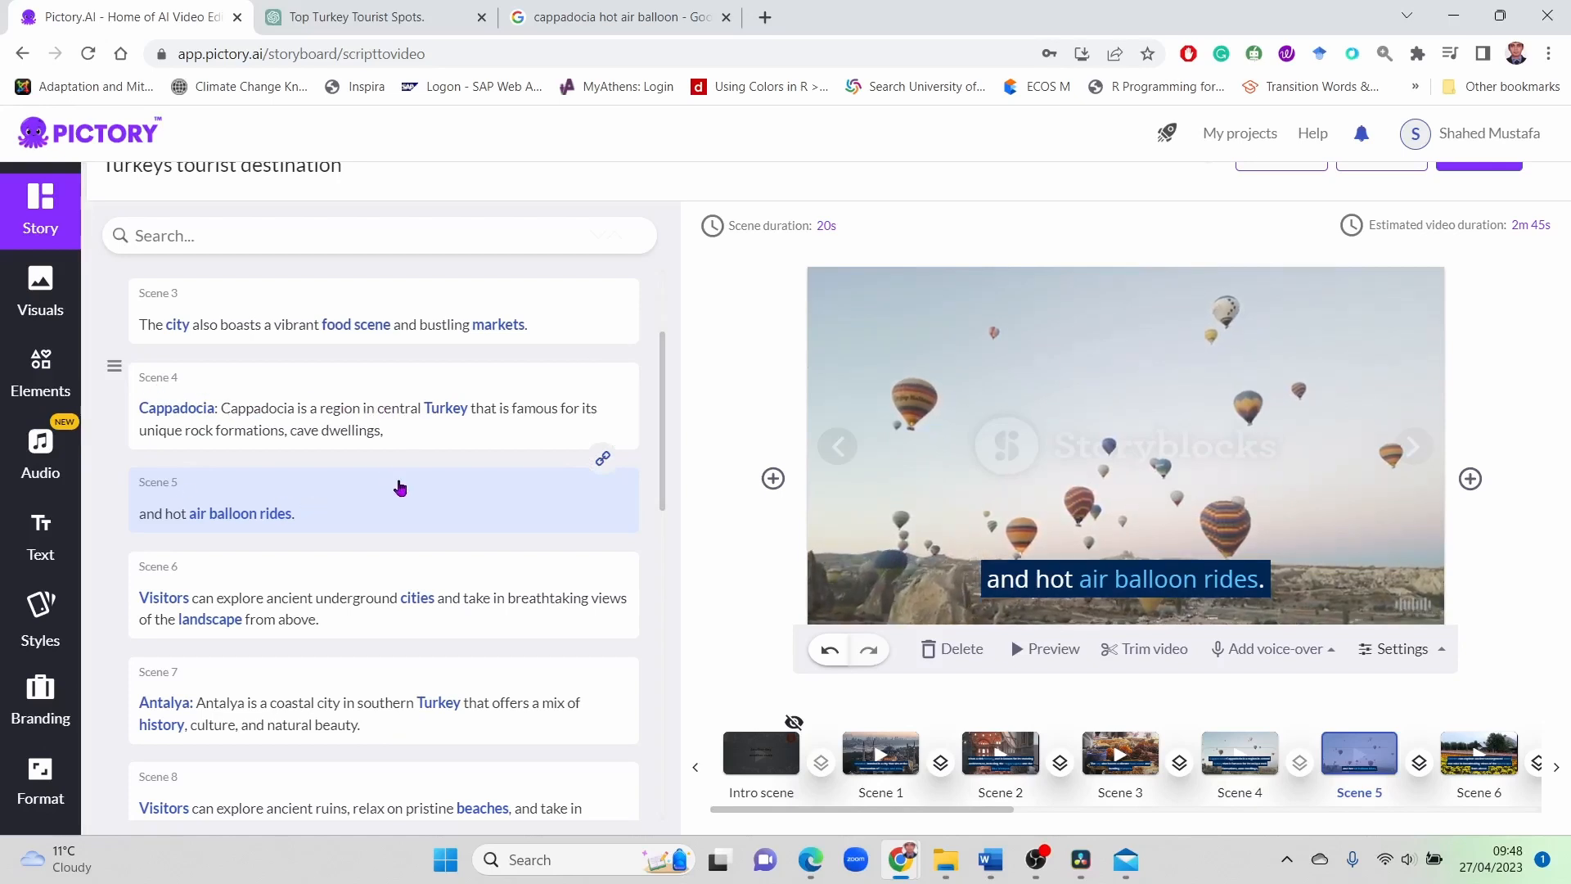
Compare the visuals of Scenes 4 and 5, and unlink the two scenes from each other
{"action": "left_click", "coordinate": [336, 408]}
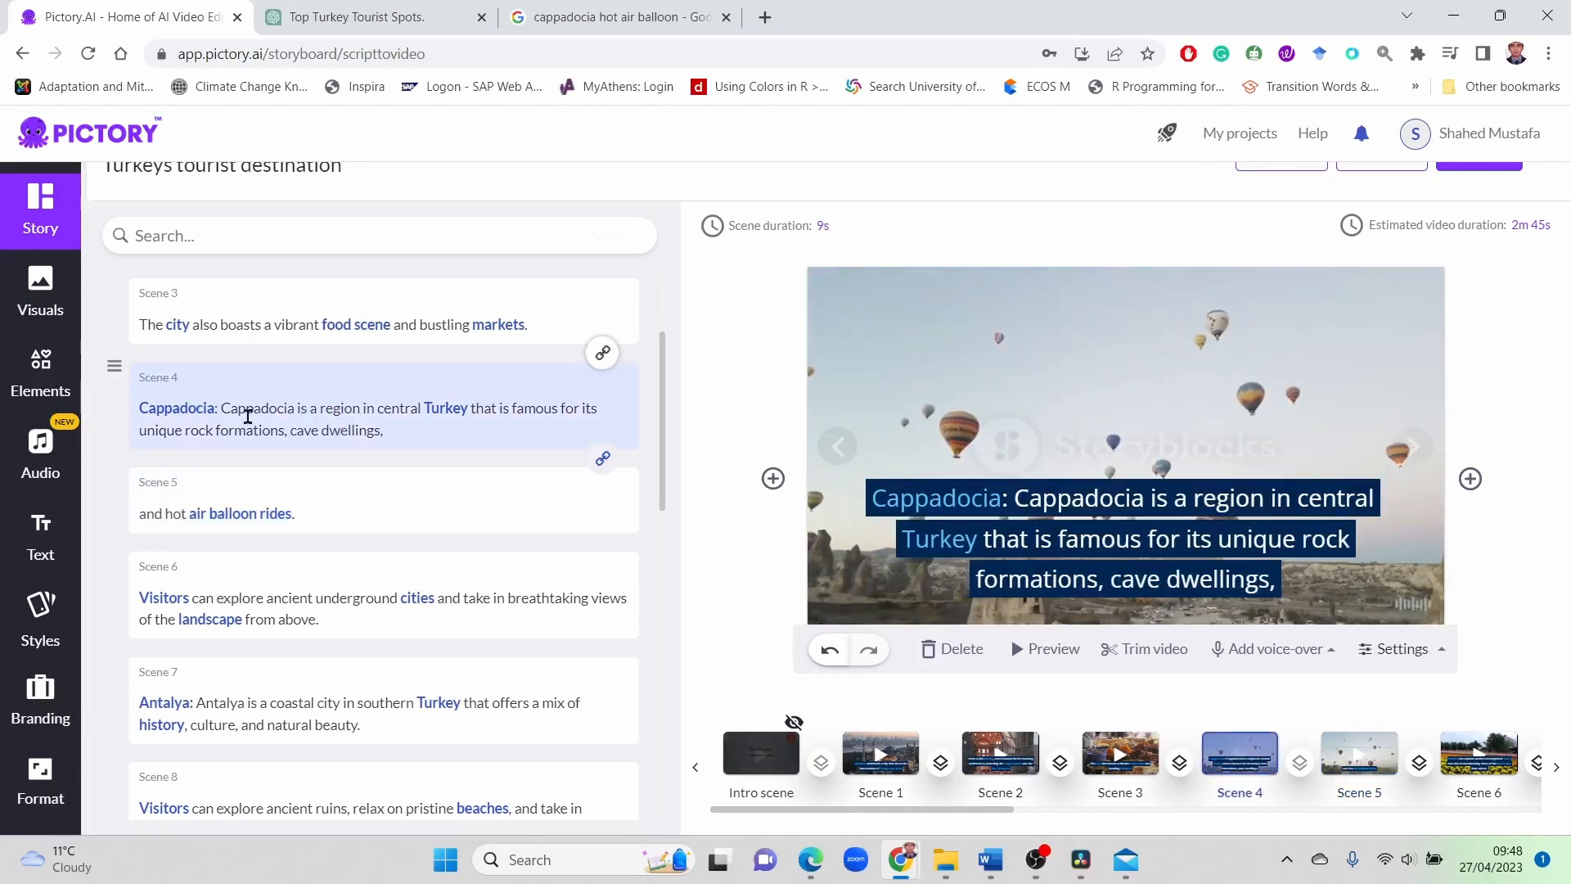
{"action": "left_click", "coordinate": [315, 498]}
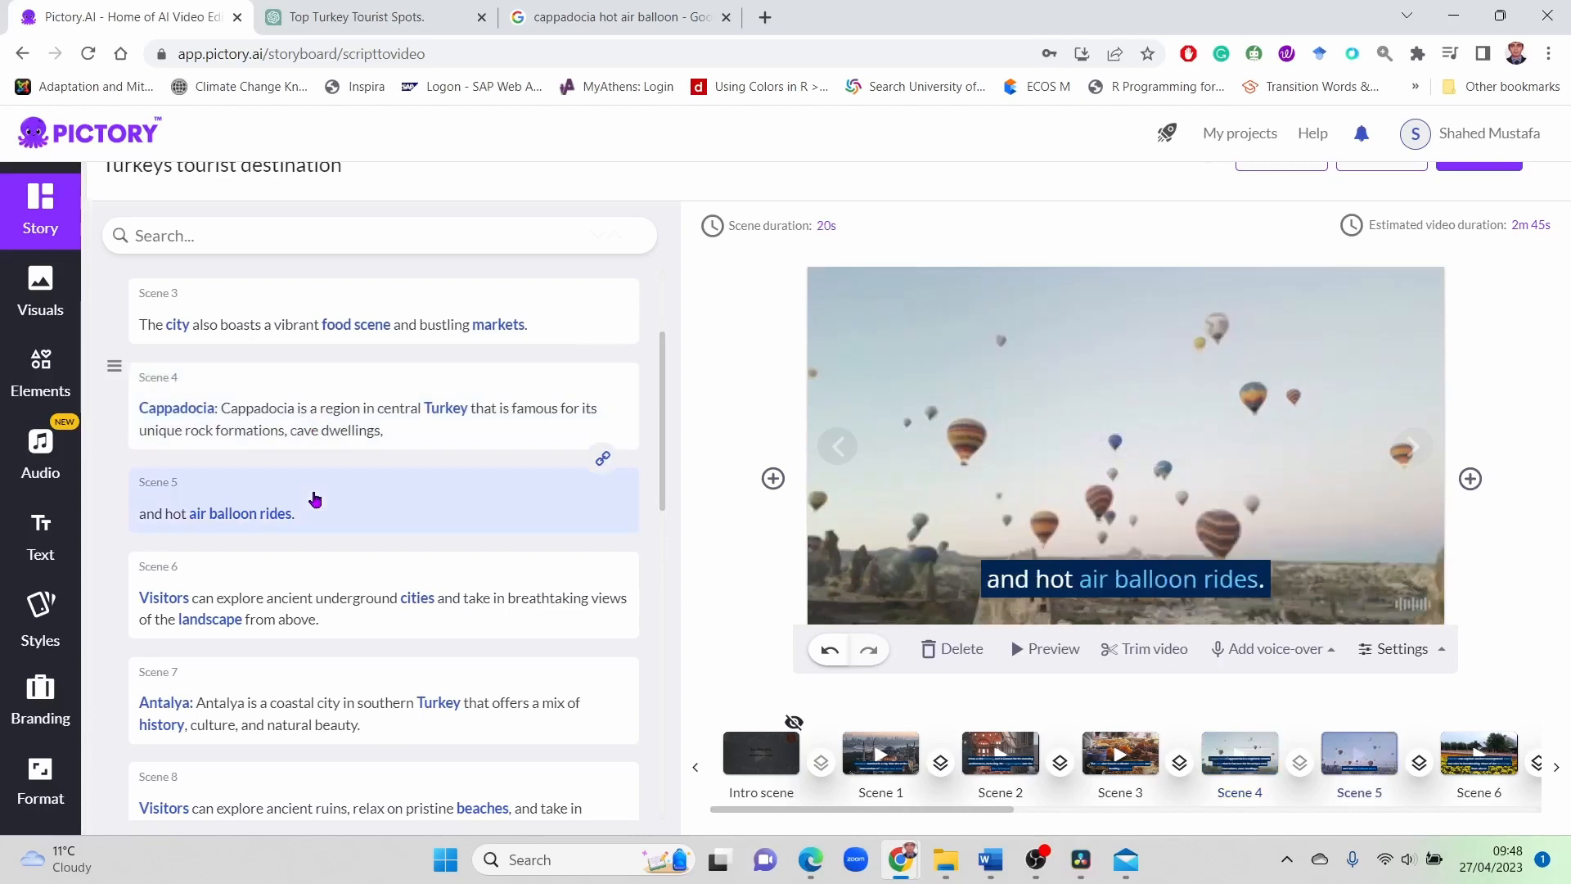
{"action": "left_click", "coordinate": [314, 407]}
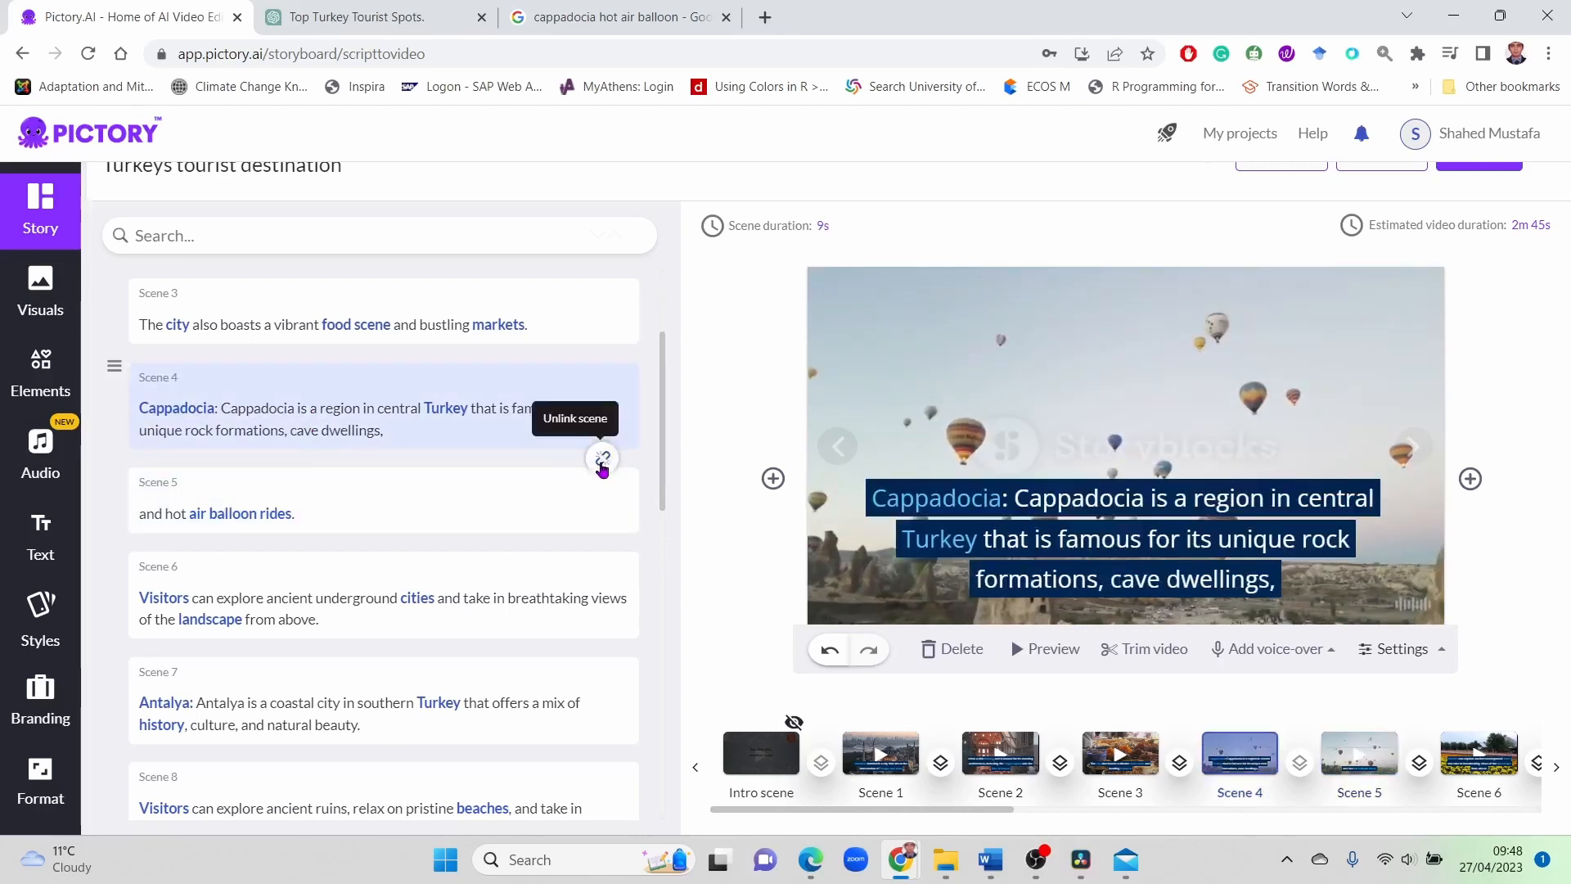
{"action": "left_click", "coordinate": [257, 514]}
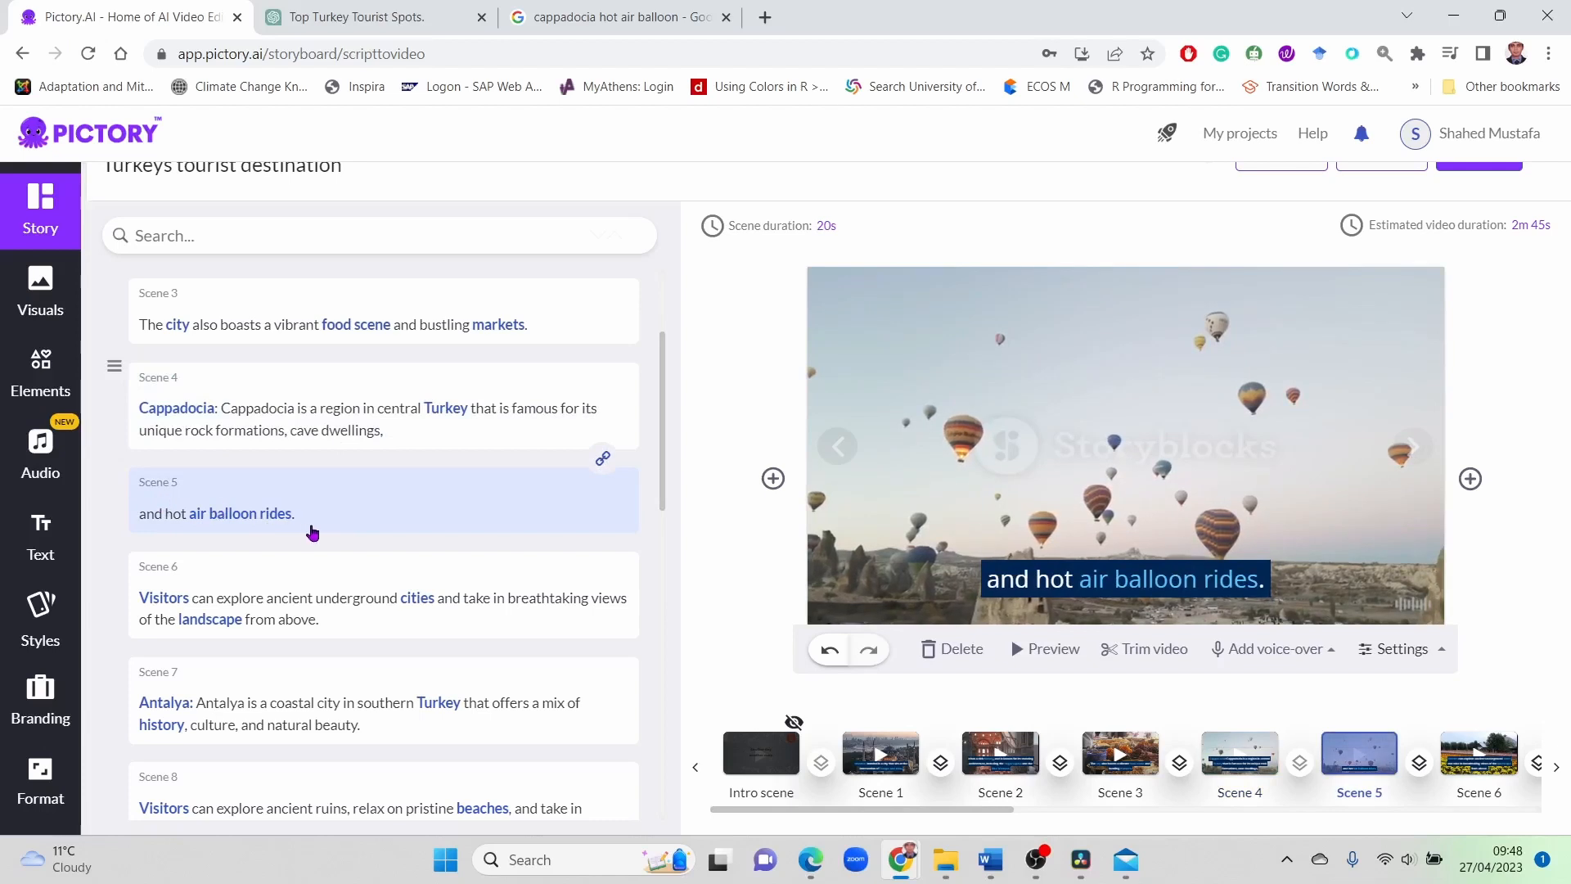
{"action": "left_click", "coordinate": [319, 450]}
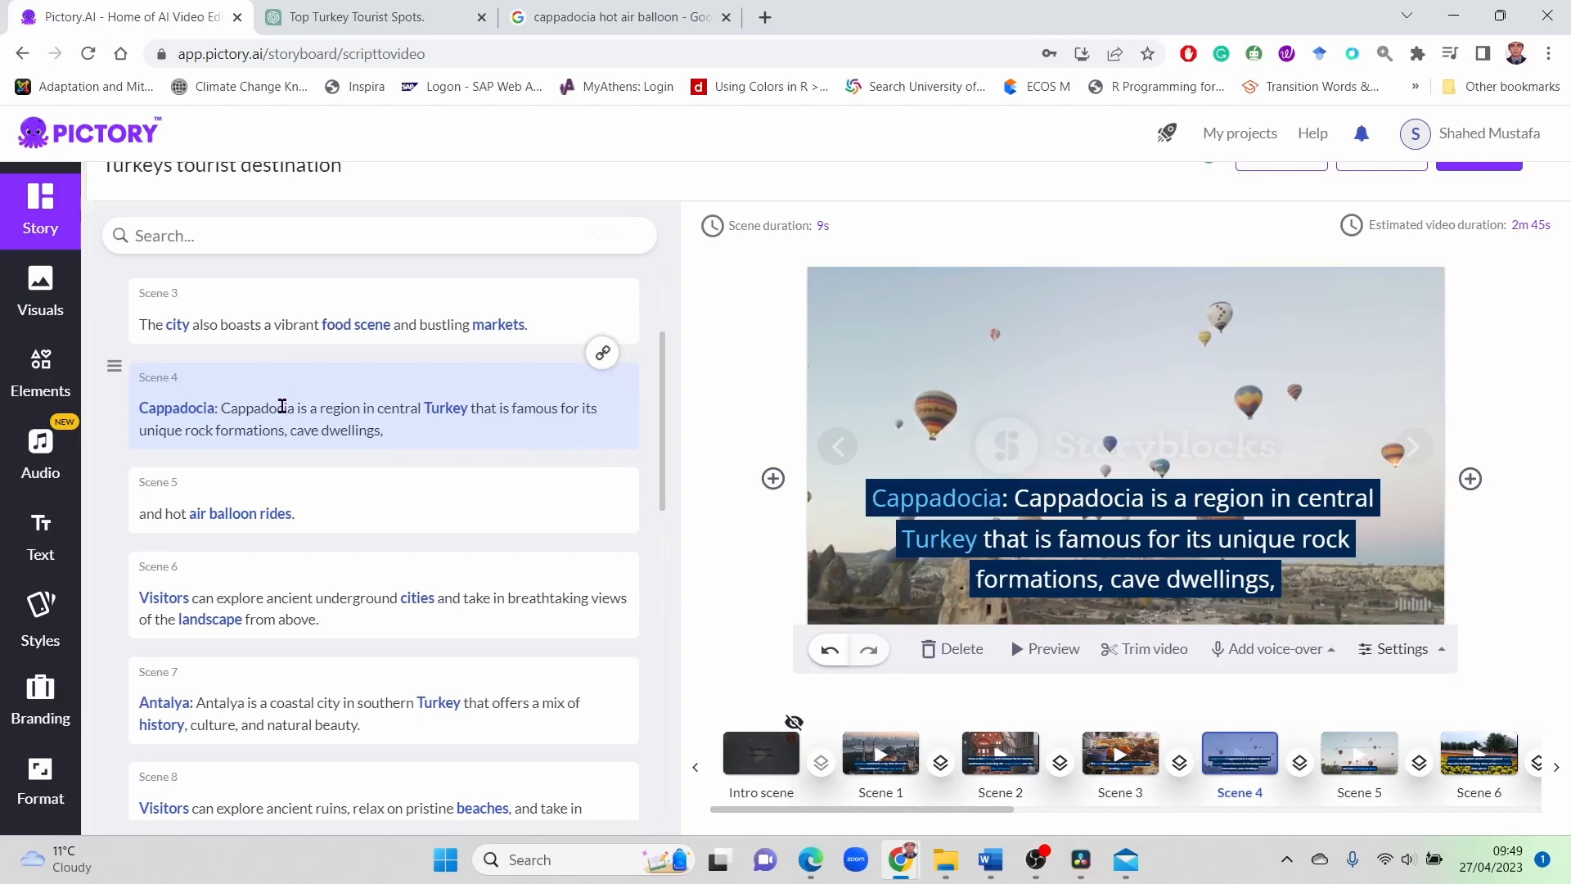
Search the visuals library for "cappadocia turkey", apply the 9-second rock formations clip to Scene 4, and compare it with Scene 5 in the story
{"action": "left_click", "coordinate": [34, 296]}
{"action": "left_click", "coordinate": [245, 297]}
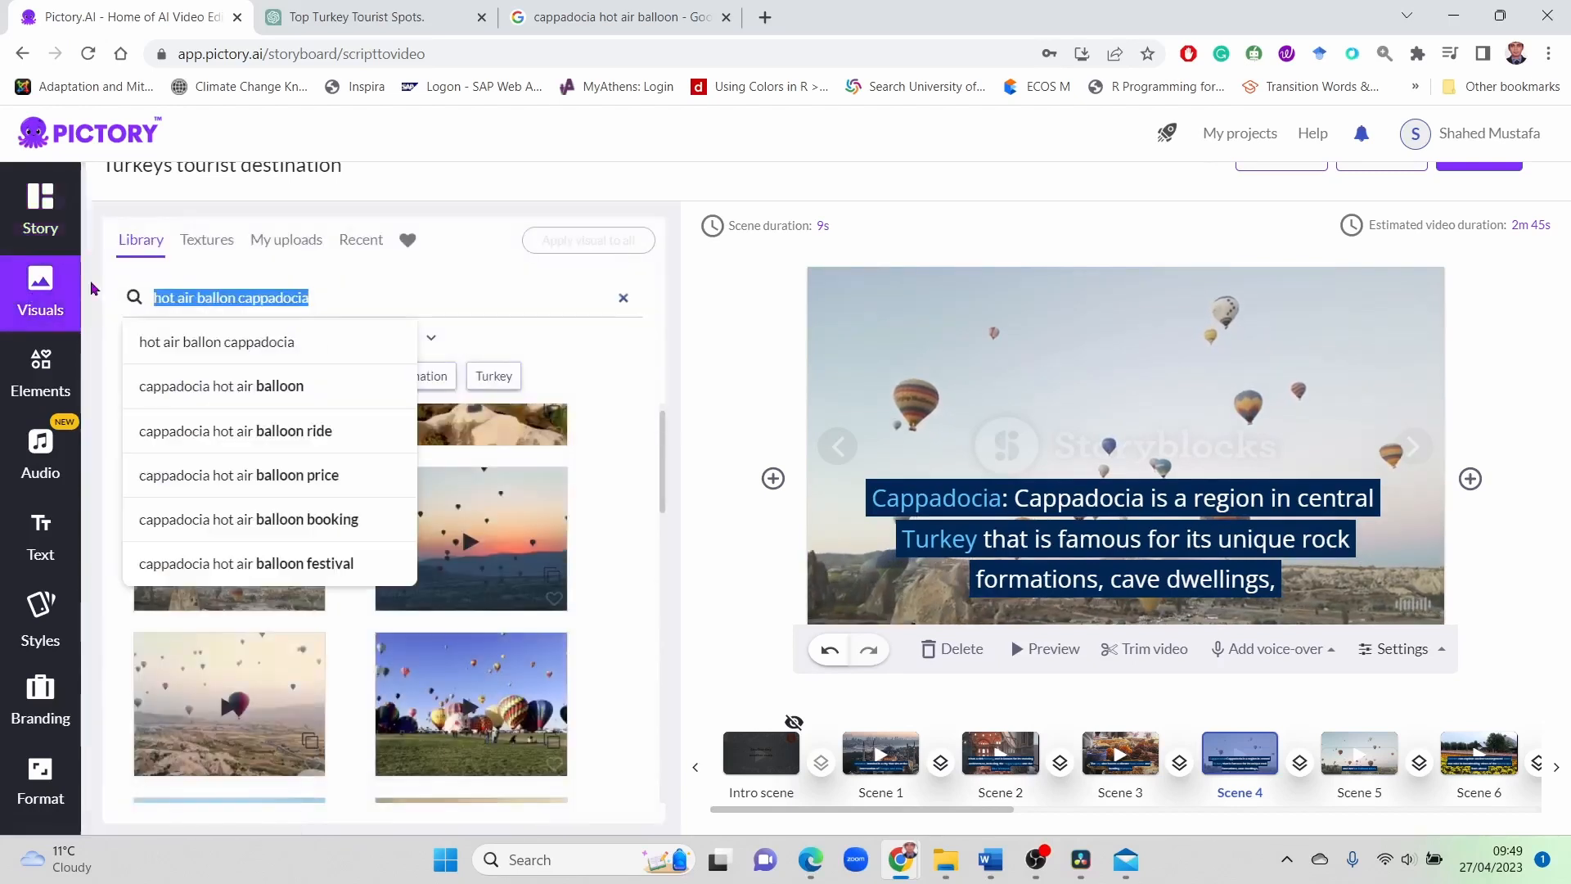
{"action": "type", "text": "cappadocia"}
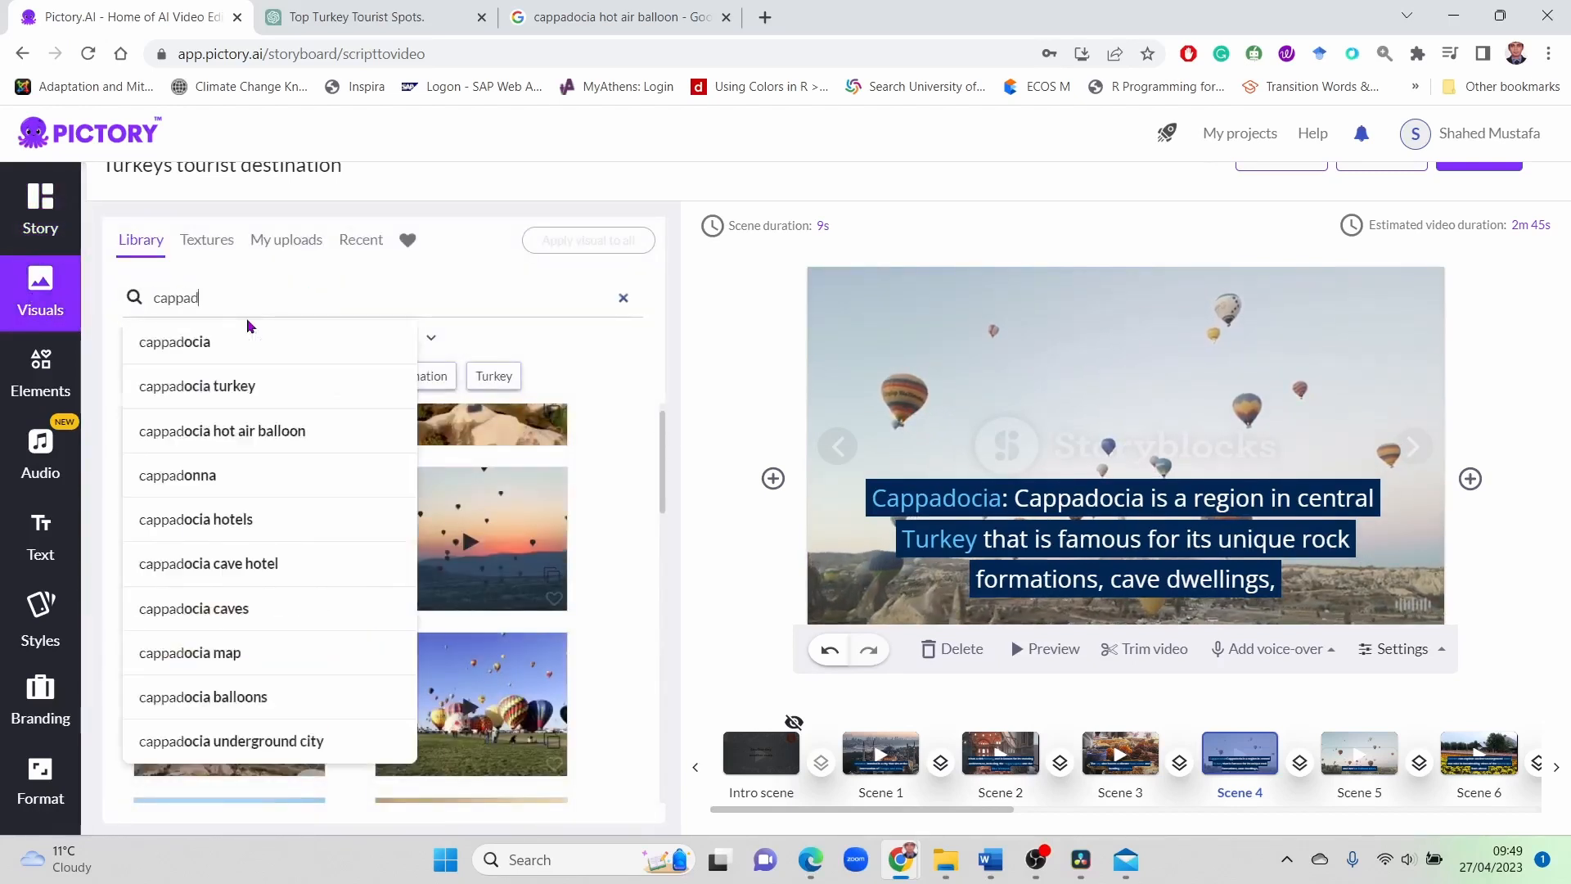
{"action": "left_click", "coordinate": [224, 385]}
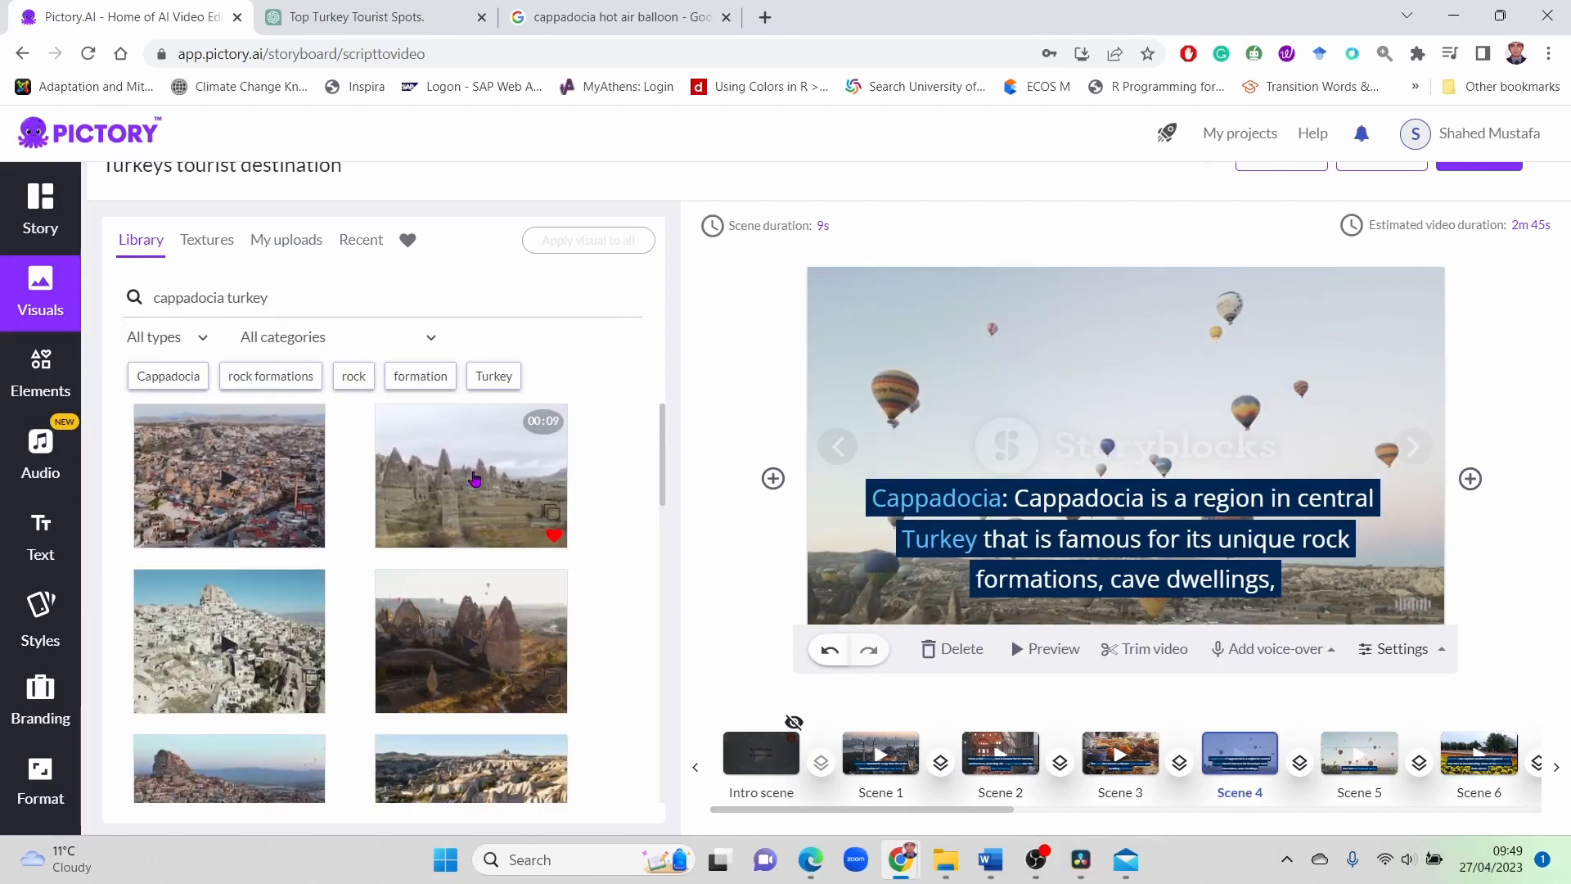
{"action": "left_click", "coordinate": [474, 479]}
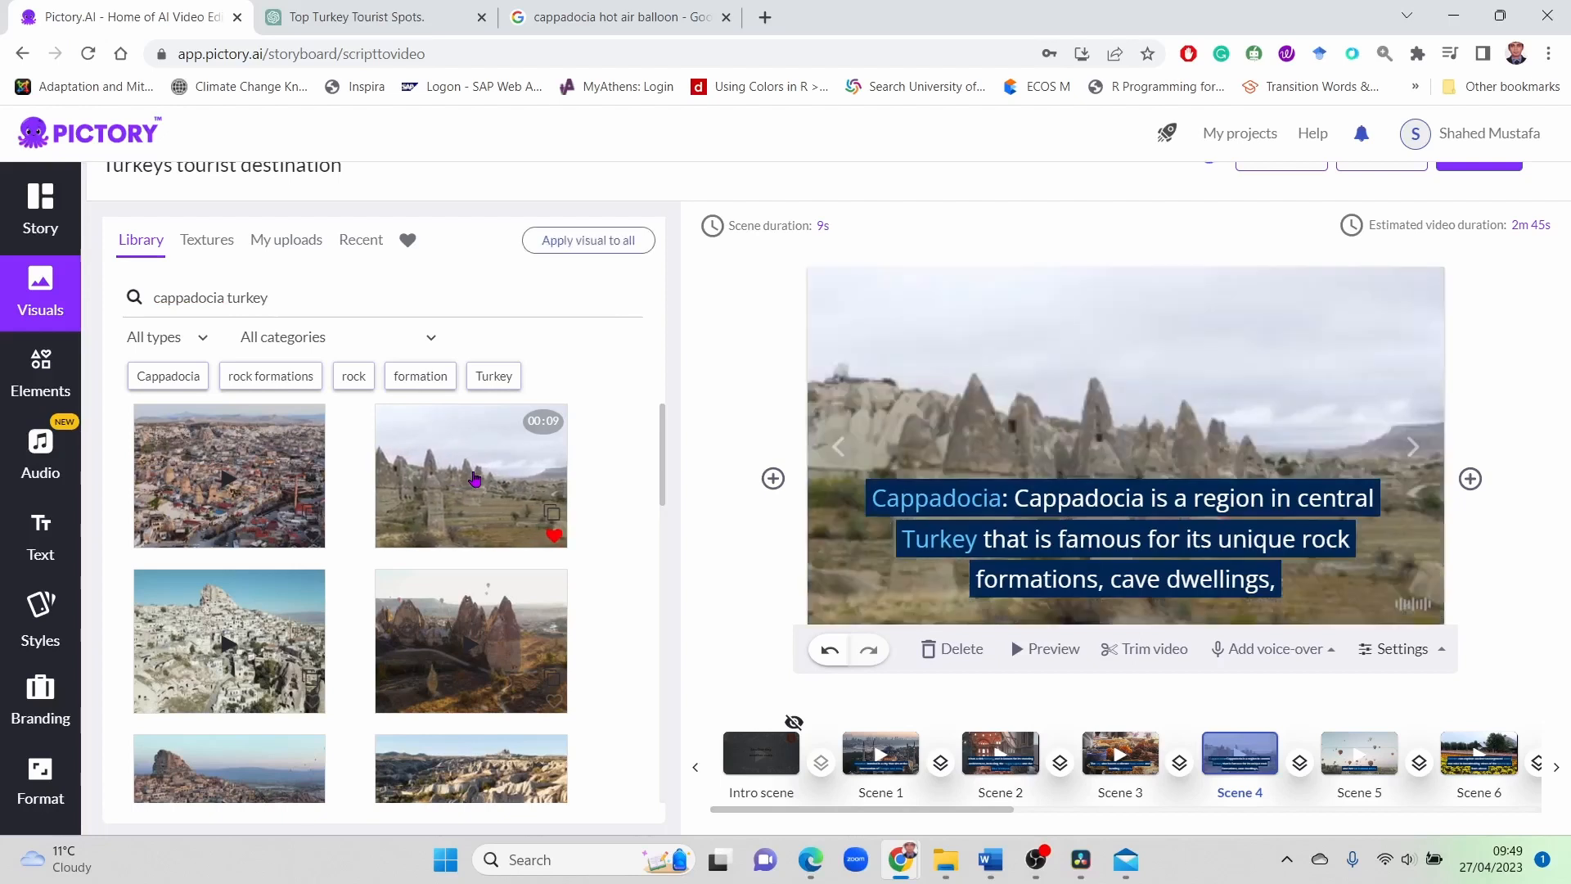
{"action": "left_click", "coordinate": [42, 222]}
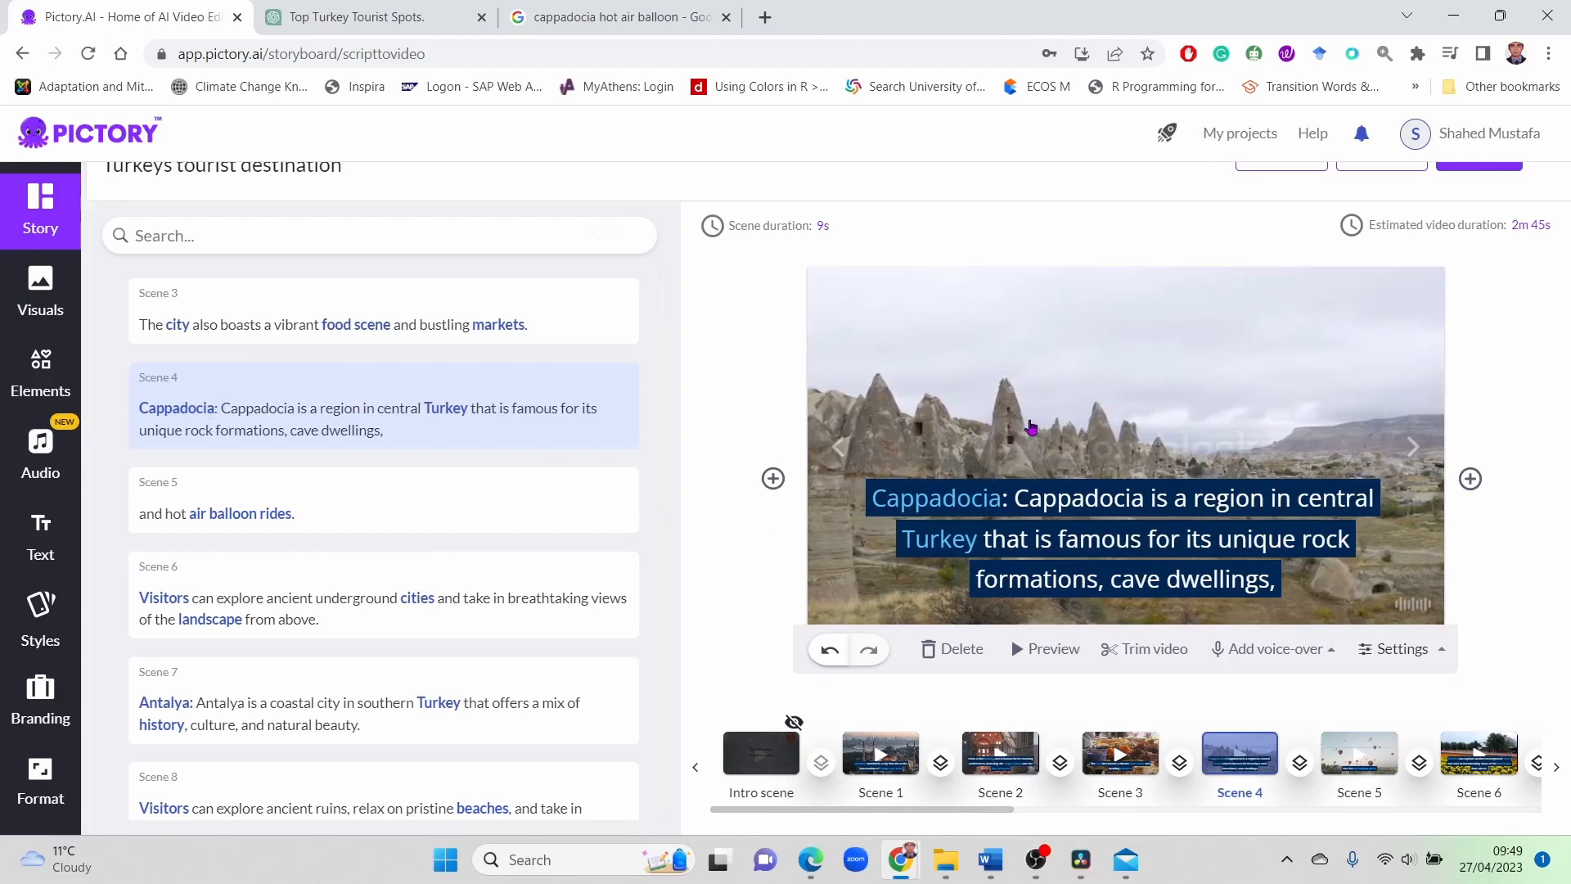
{"action": "left_click", "coordinate": [373, 493]}
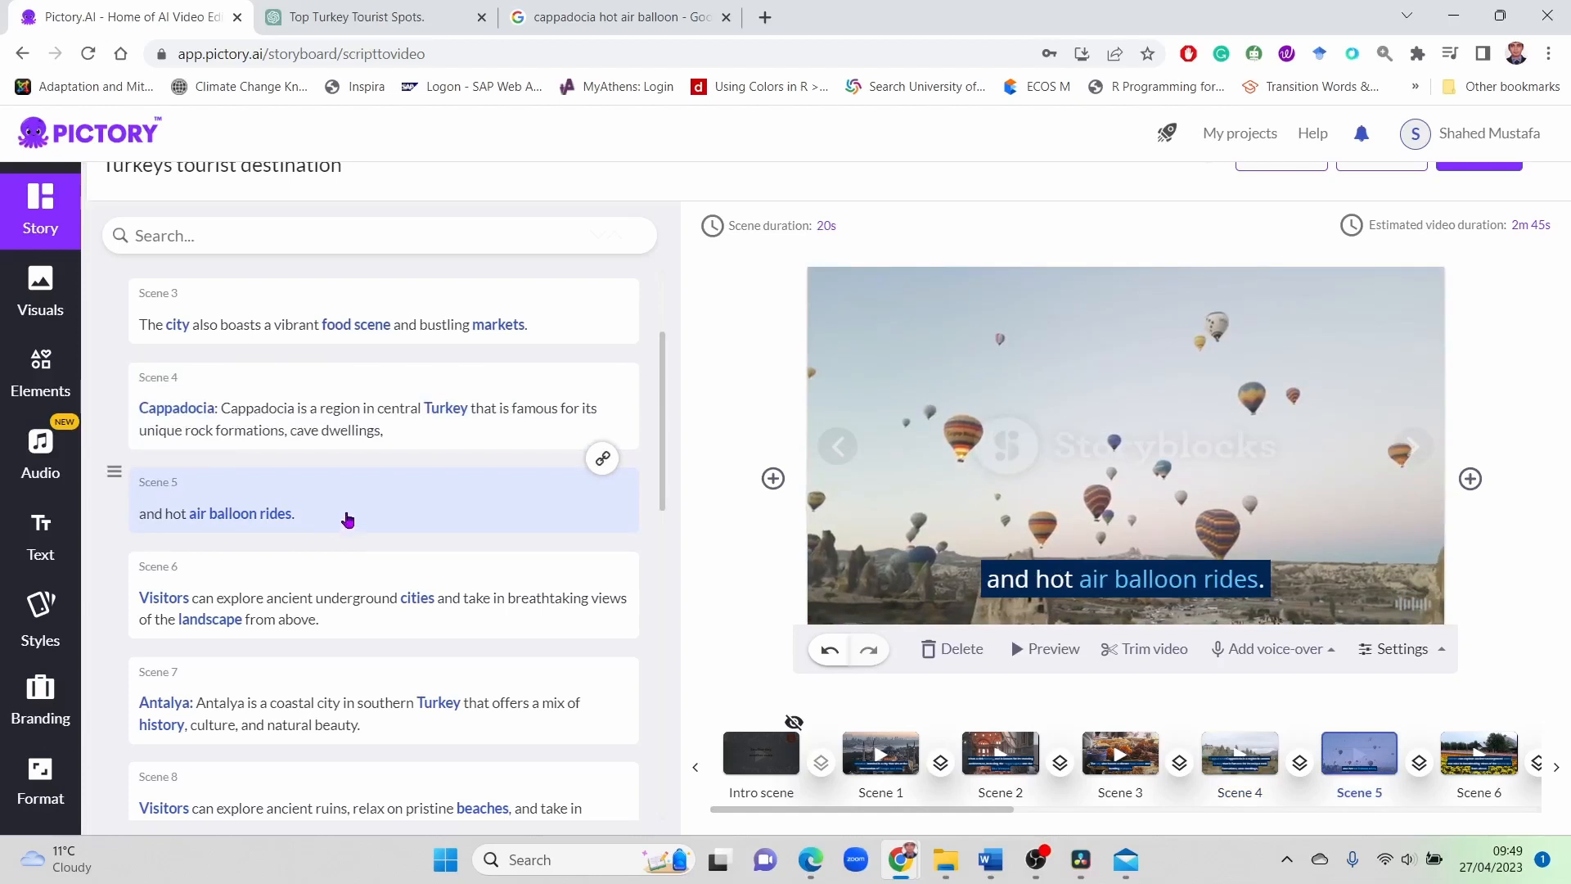
Move the Cappadocia scene below the hot air balloon rides scene, check both scenes, and restore their original order
{"action": "left_click", "coordinate": [261, 399]}
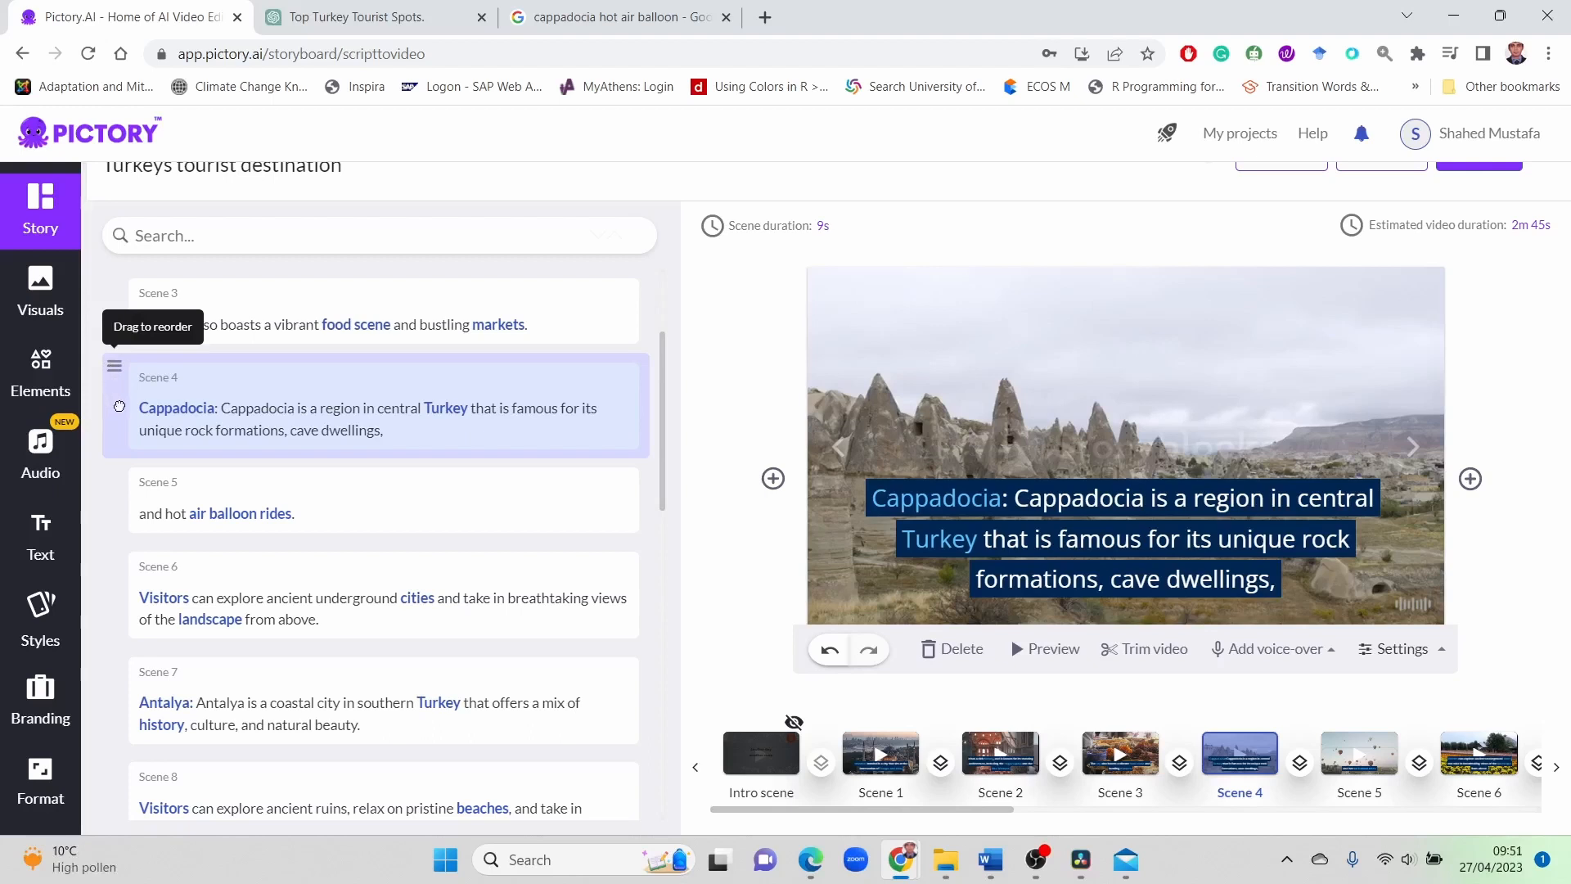
{"action": "left_click_drag", "start_coordinate": [109, 464], "coordinate": [141, 474]}
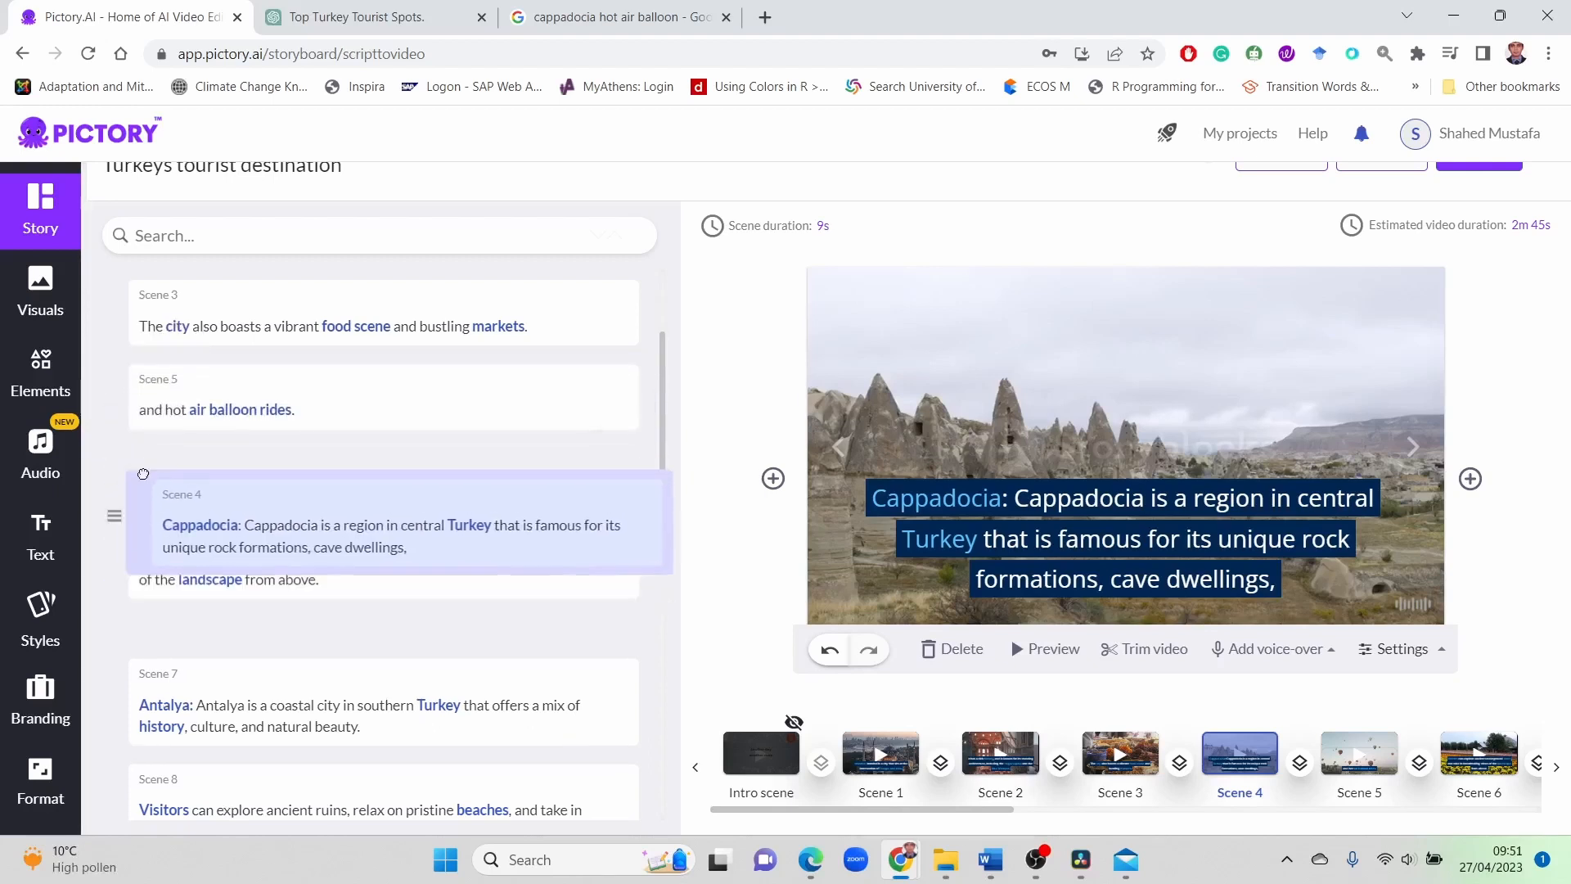
{"action": "left_click", "coordinate": [338, 384]}
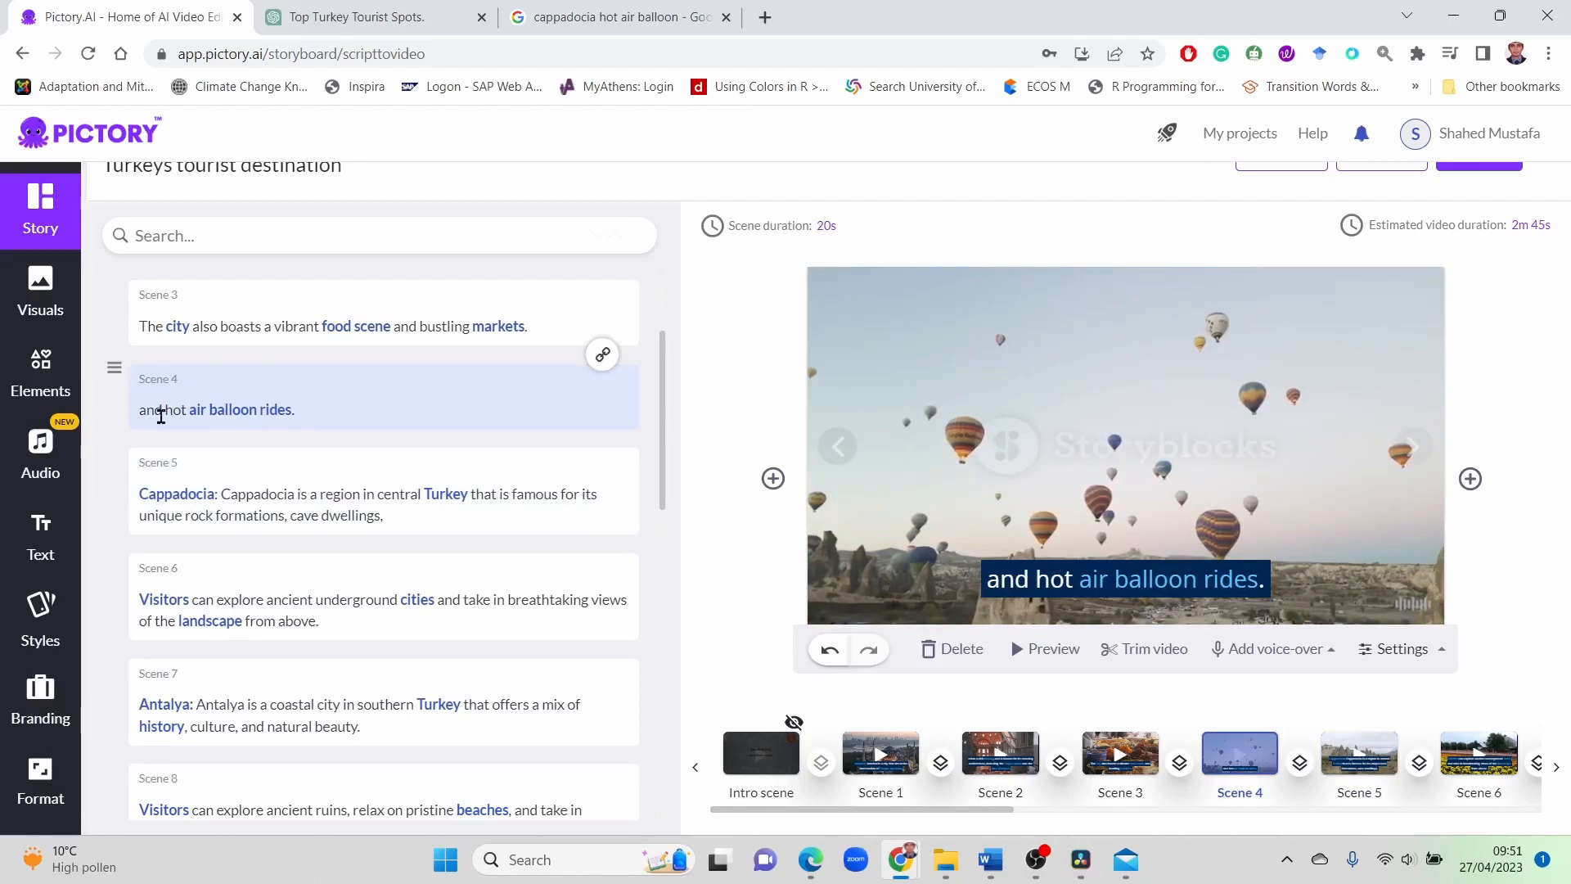
{"action": "left_click", "coordinate": [368, 491]}
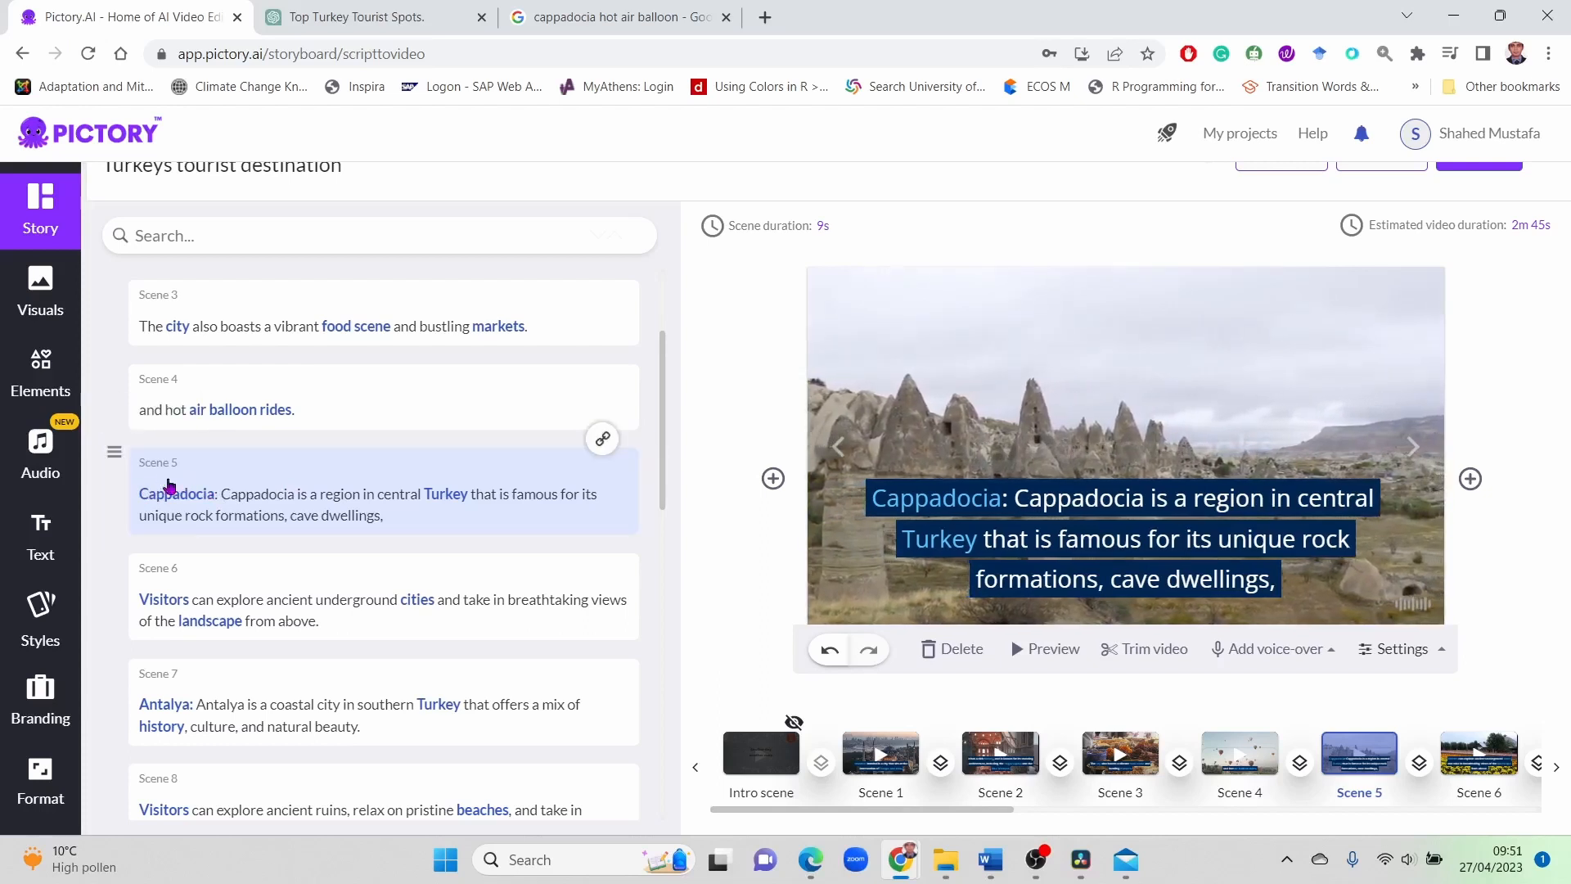
{"action": "left_click_drag", "start_coordinate": [113, 452], "coordinate": [106, 551]}
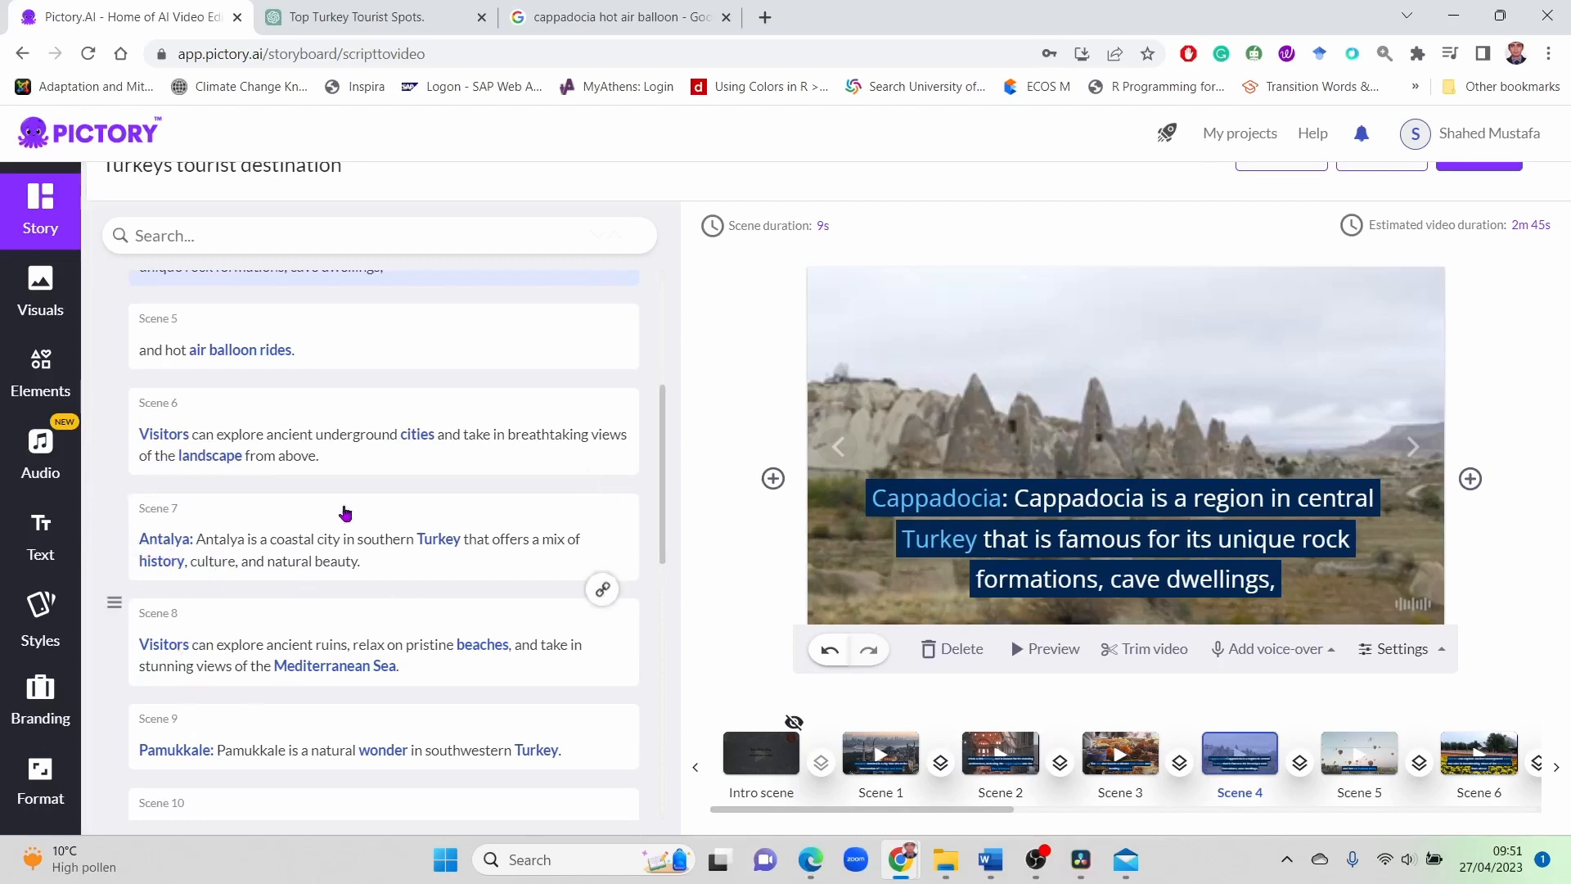
Move the Antalya scene higher in the story order and return it to its original place after Scene 6
{"action": "scroll", "coordinate": [204, 533], "scroll_direction": "up", "scroll_amount": 3}
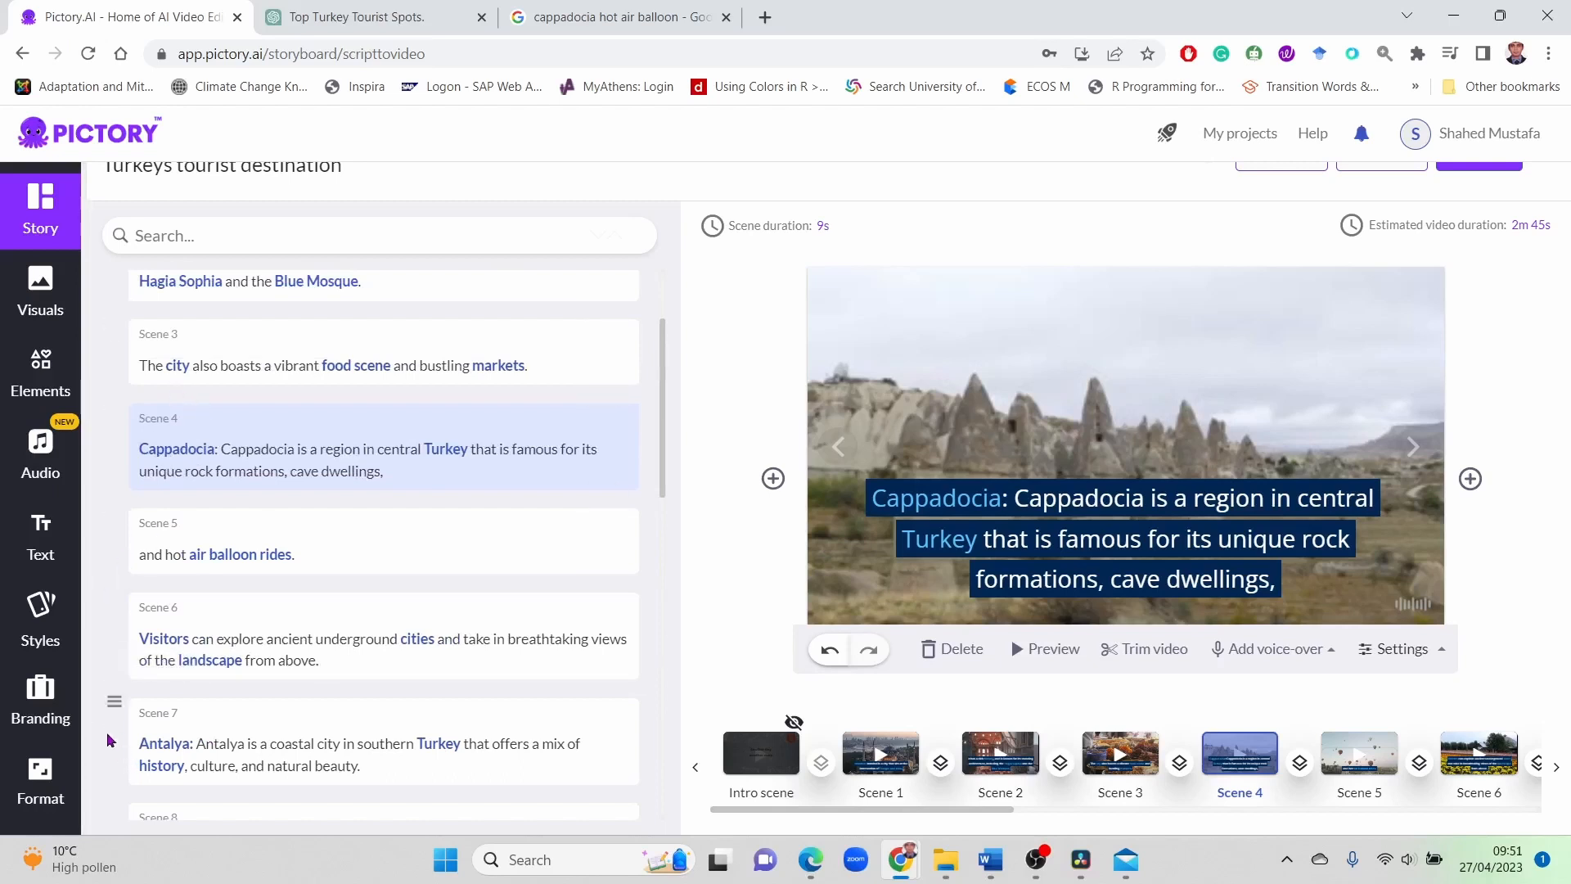
{"action": "left_click_drag", "start_coordinate": [113, 701], "coordinate": [108, 520]}
{"action": "left_click_drag", "start_coordinate": [126, 460], "coordinate": [133, 714]}
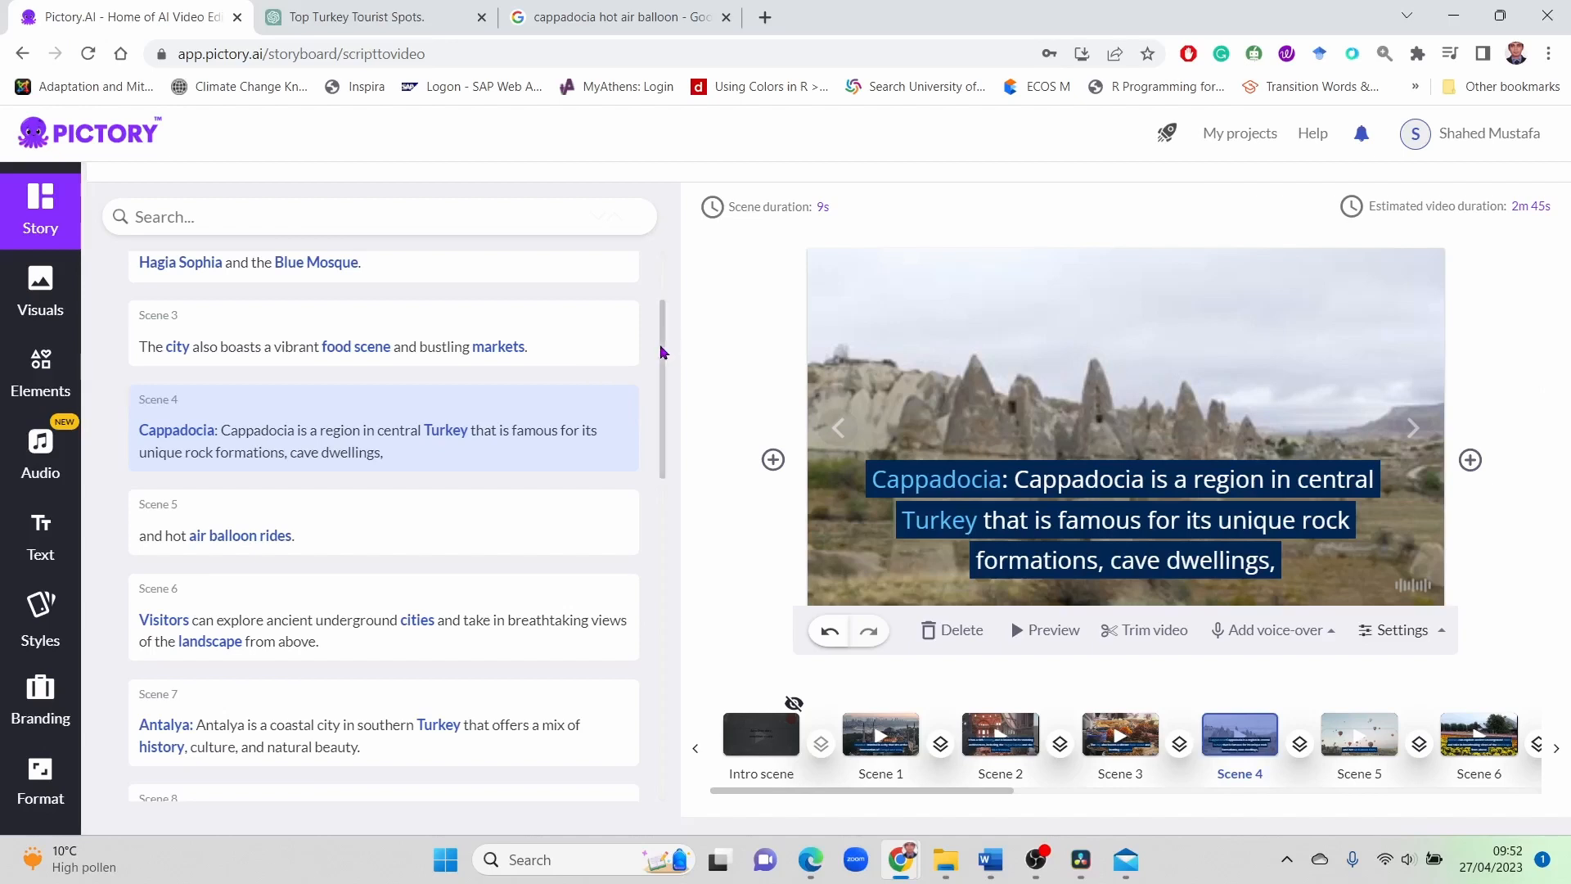
{"action": "scroll", "coordinate": [663, 352], "scroll_direction": "up", "scroll_amount": 2}
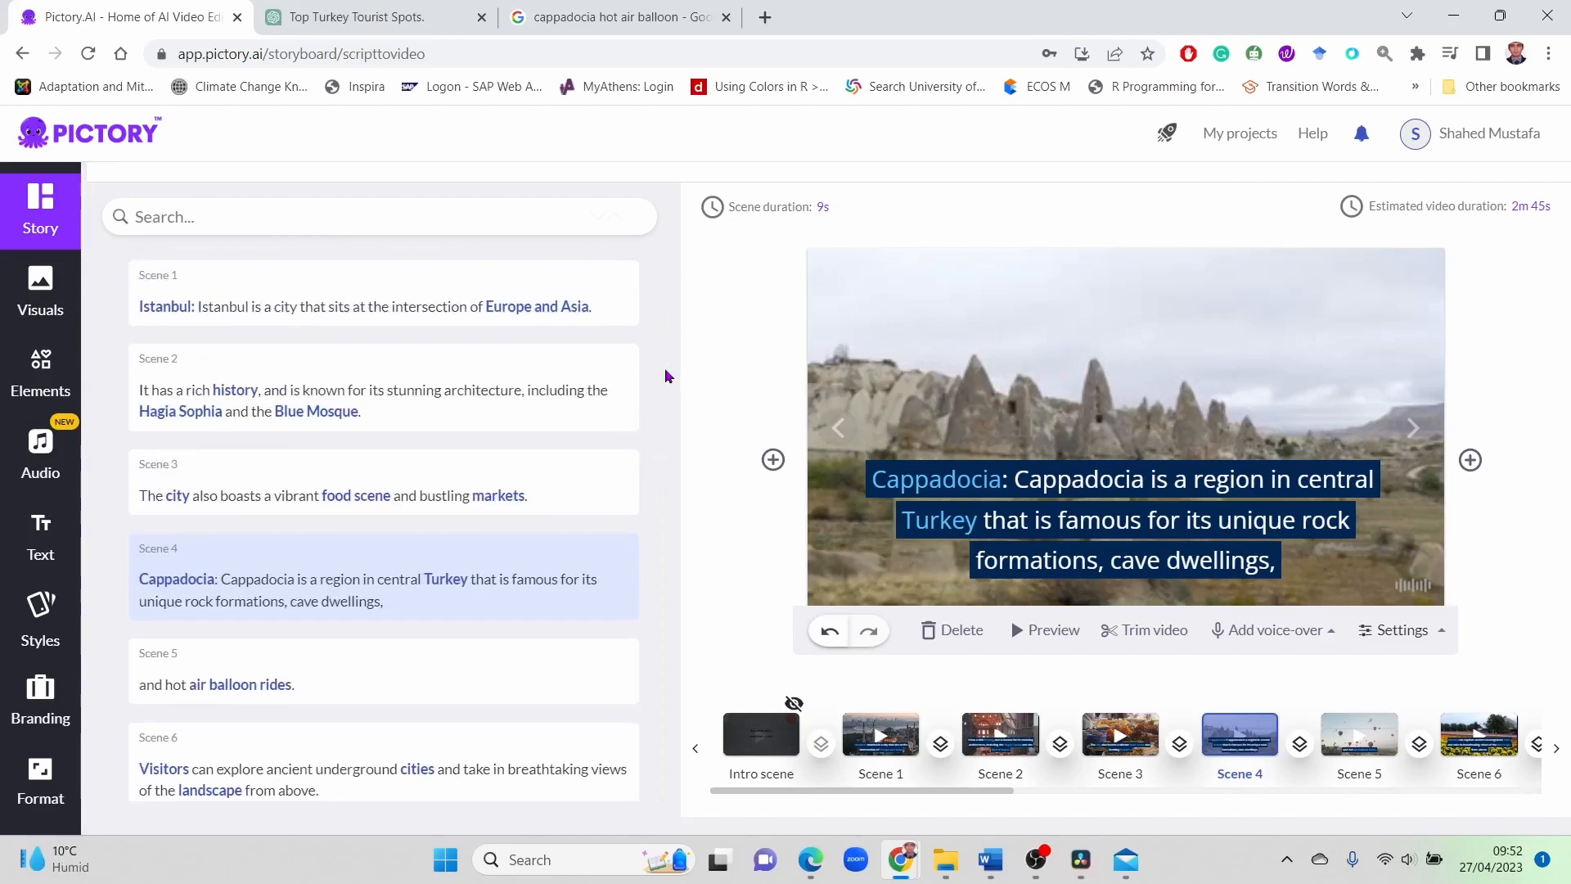